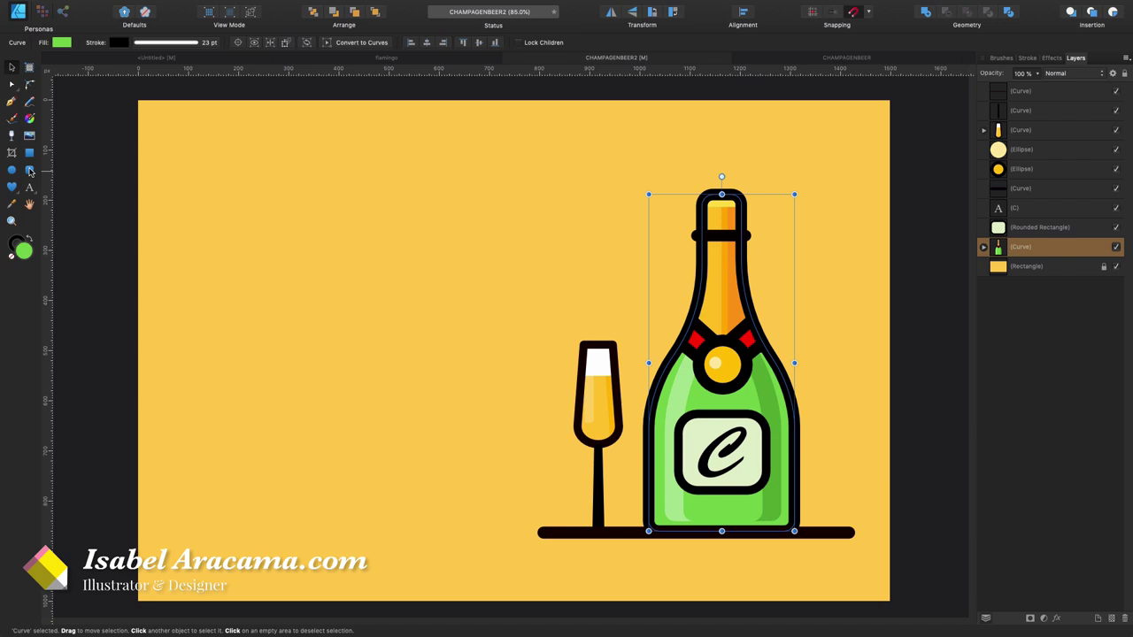
- Draw a rounded square to the left of the champagne flute and select it
left_click(29, 171)
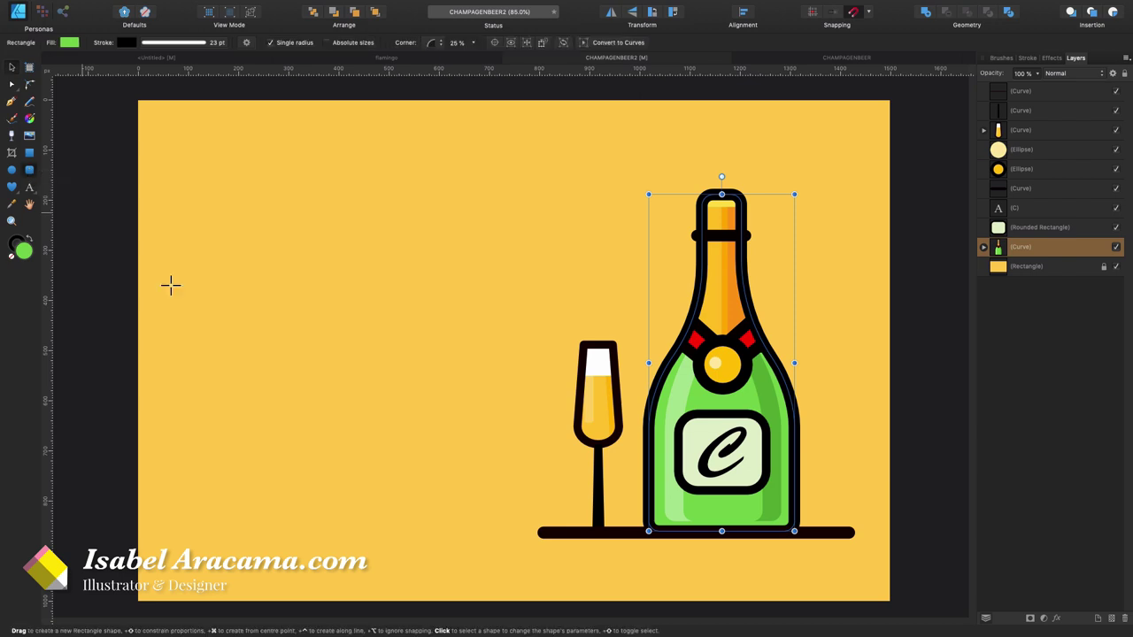
left_click_drag(270, 333, 478, 531)
key("a")
left_click(801, 420)
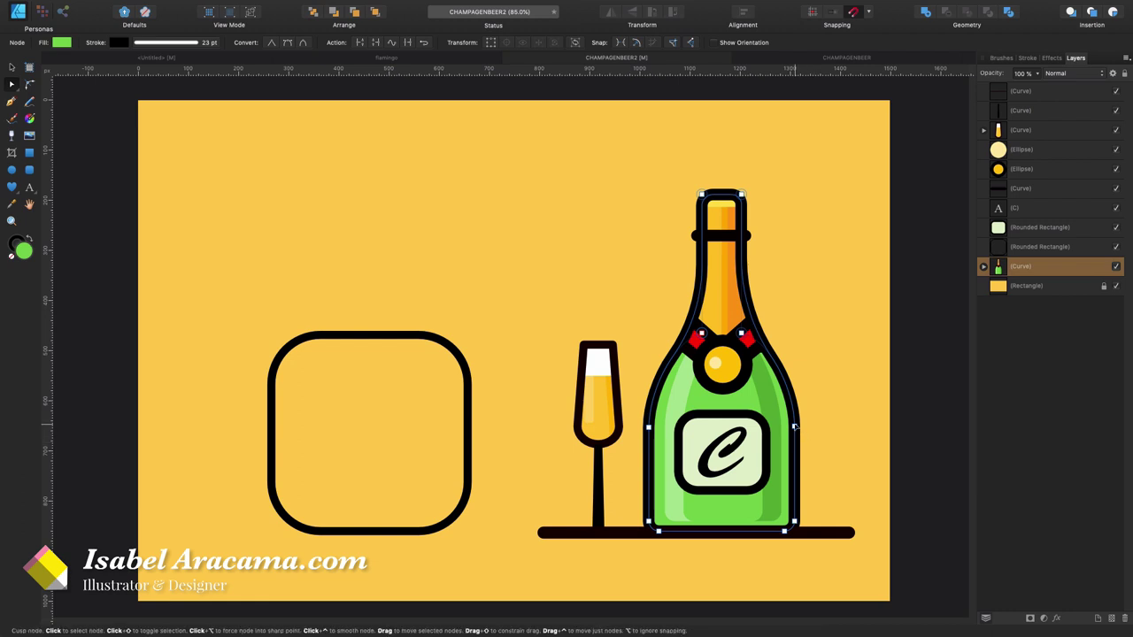
left_click(461, 365)
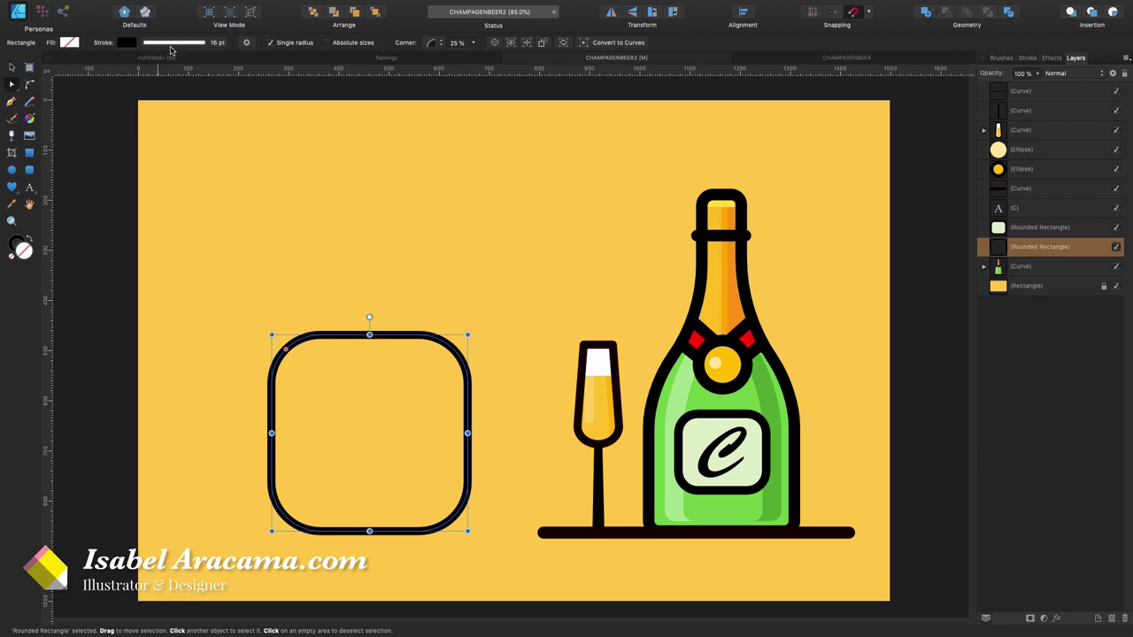
- Thicken the rectangle's black outline to about 24 pt and shrink it to size
left_click(172, 42)
left_click_drag(175, 82, 183, 83)
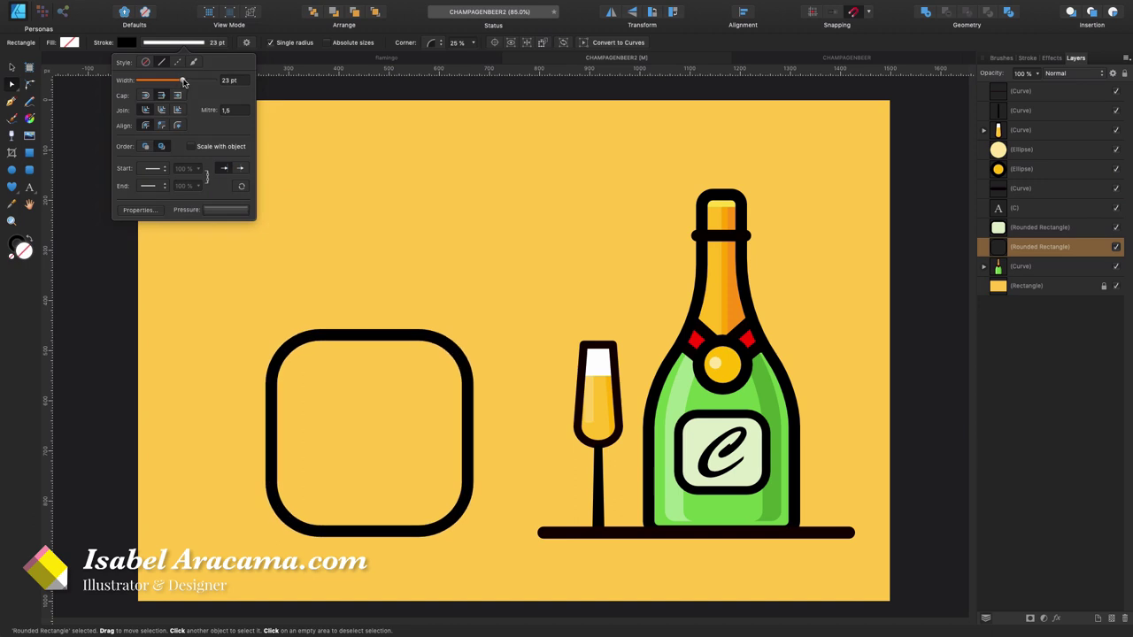
left_click_drag(468, 531, 448, 511)
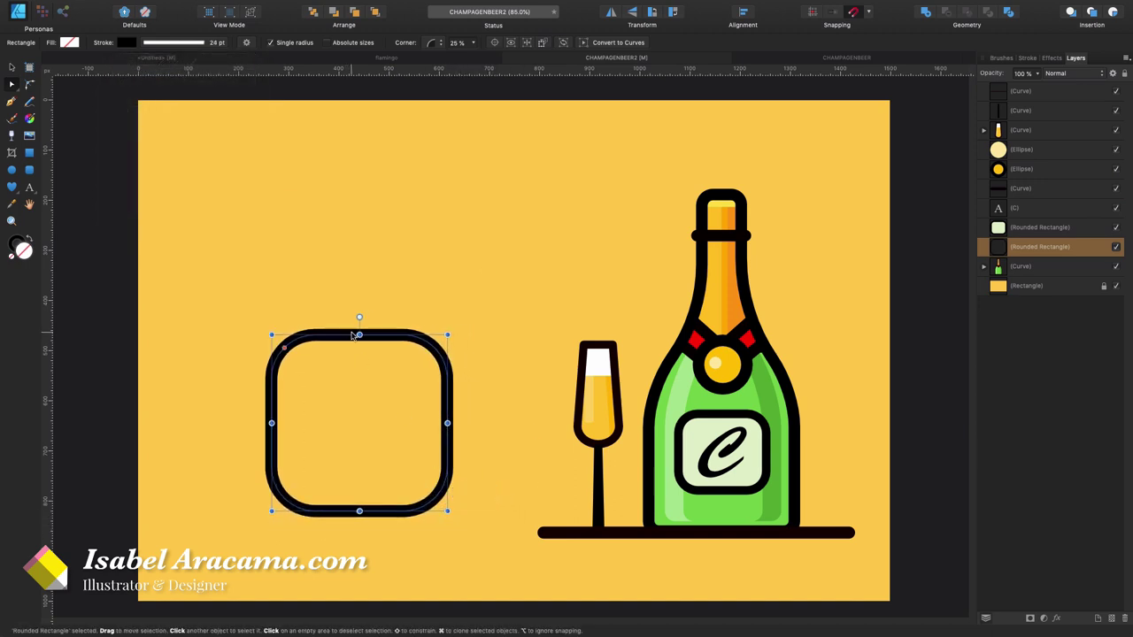
left_click_drag(359, 334, 429, 387)
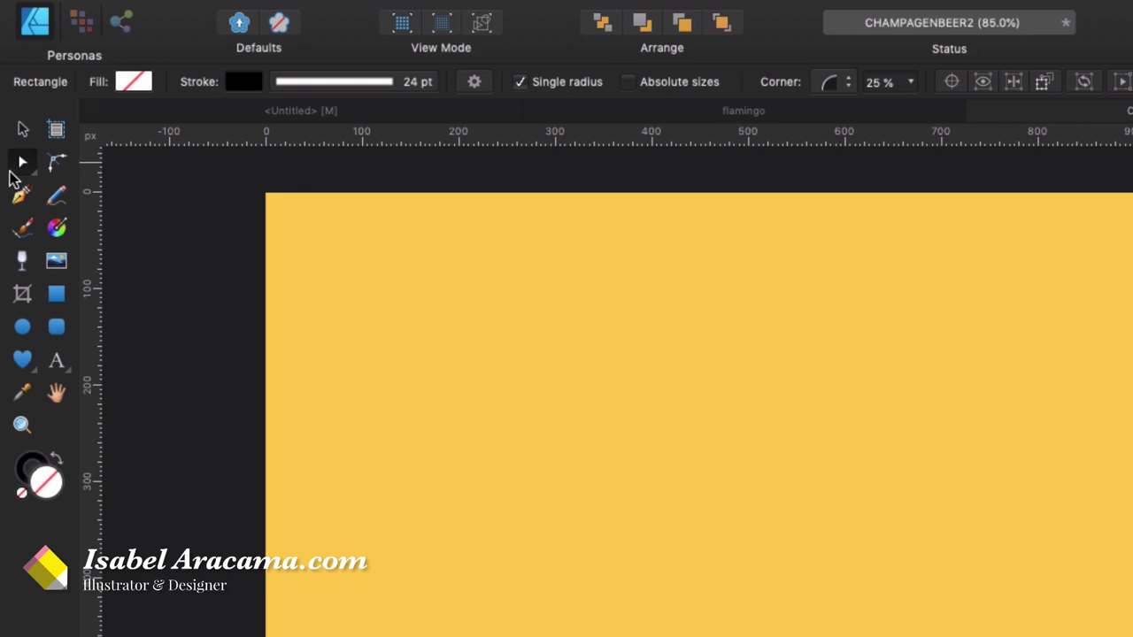
- Turn off single radius and set the bottom-right and bottom-left corners to 5%
left_click(521, 81)
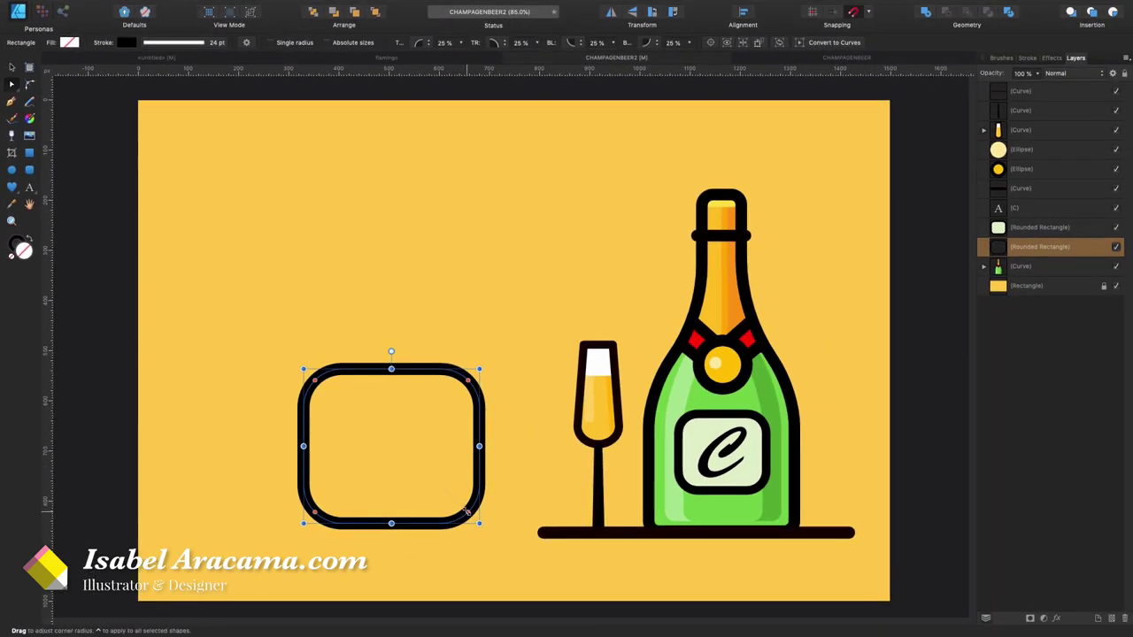
left_click_drag(467, 512, 477, 521)
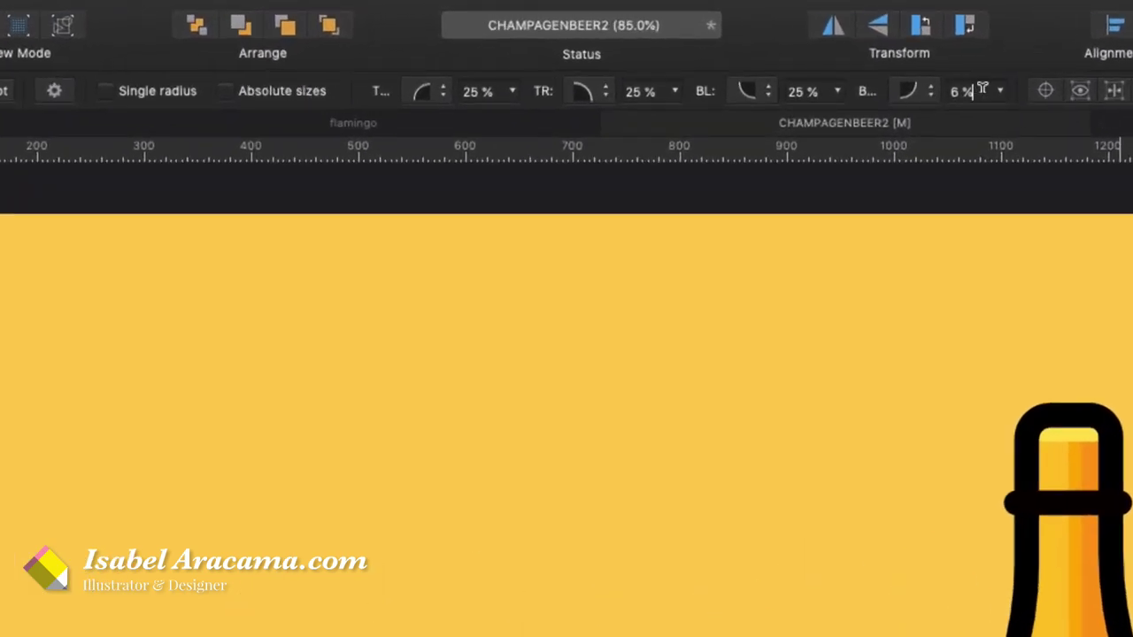
left_click(697, 47)
type("5")
key("Return")
left_click(818, 92)
type("5")
key("Return")
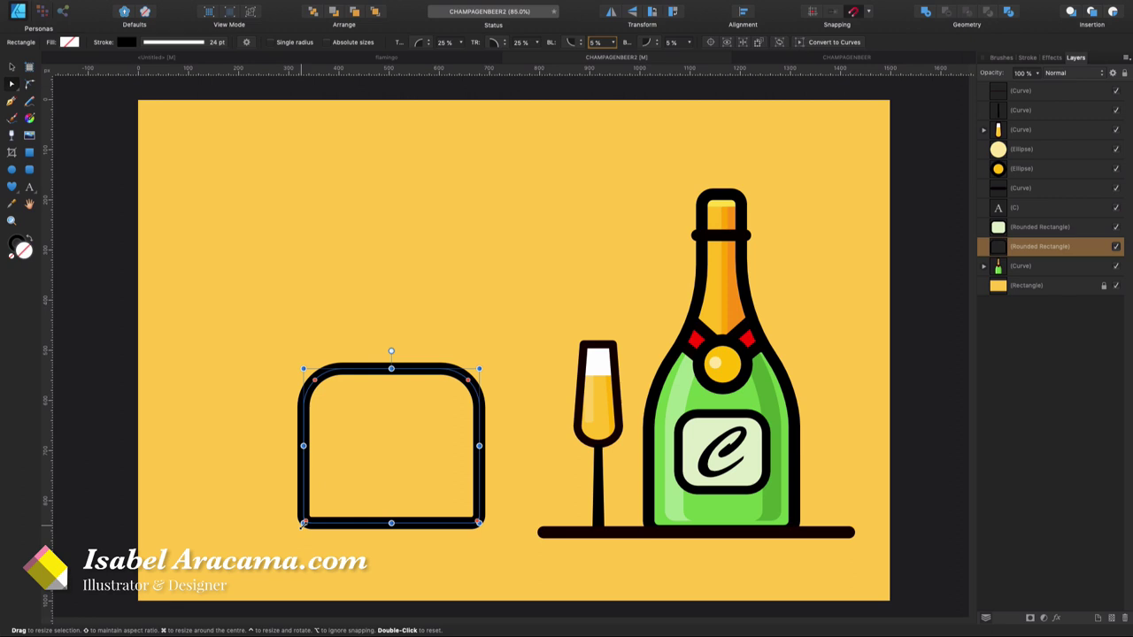
left_click(409, 288)
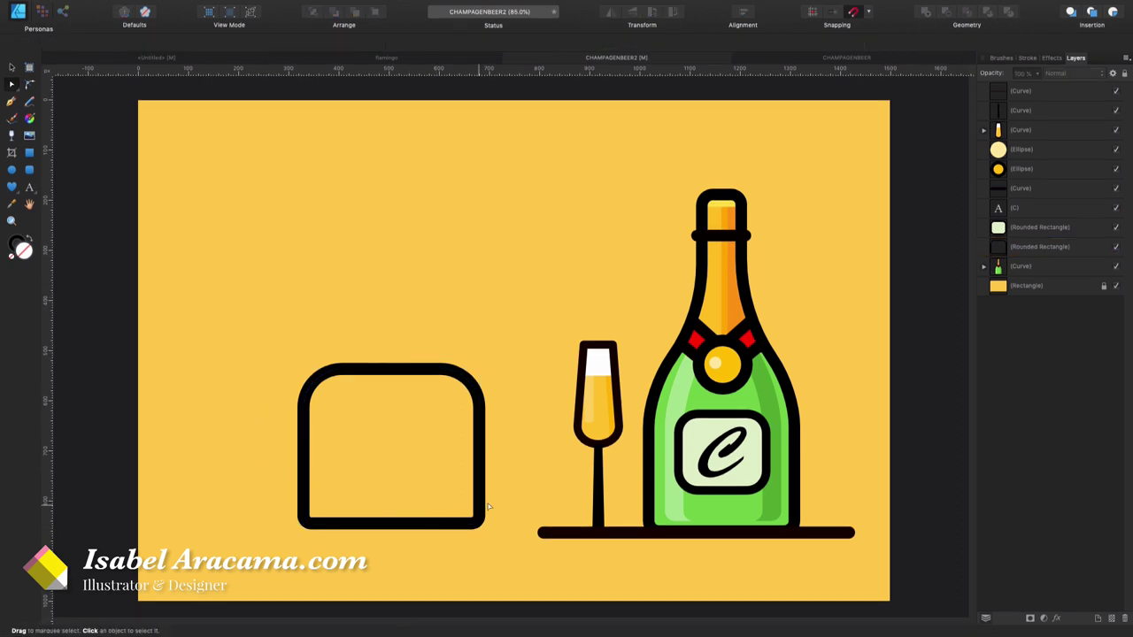
- Duplicate the rectangle twice, nudging one copy up and narrowing the higher copy into a thin handle
left_click(478, 469)
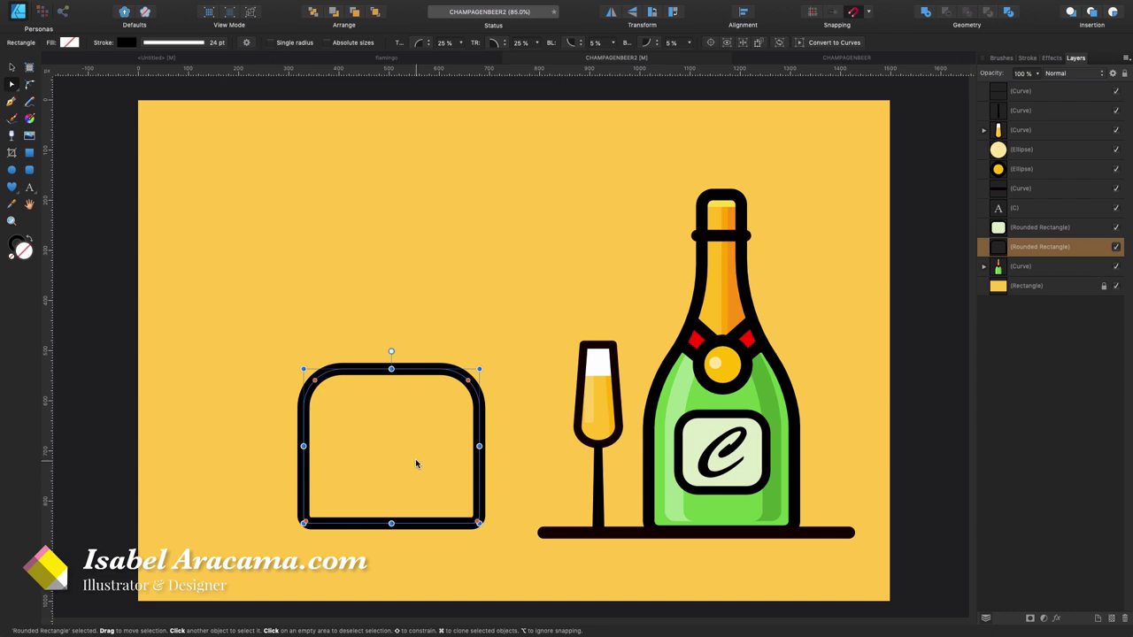
key("super+j")
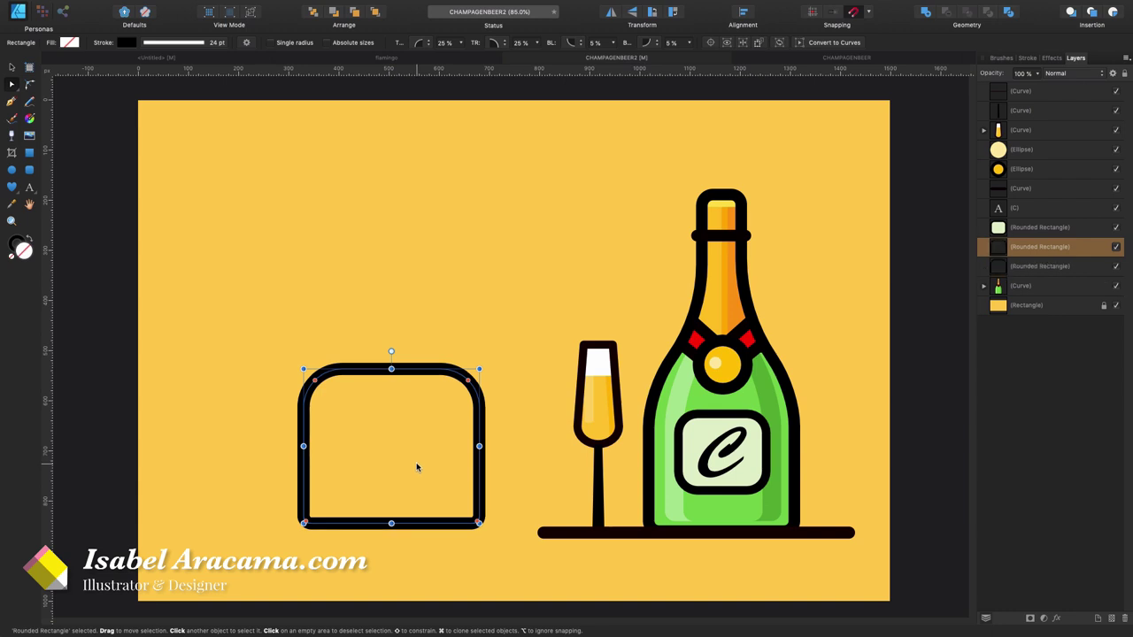
left_click_drag(416, 467, 420, 435)
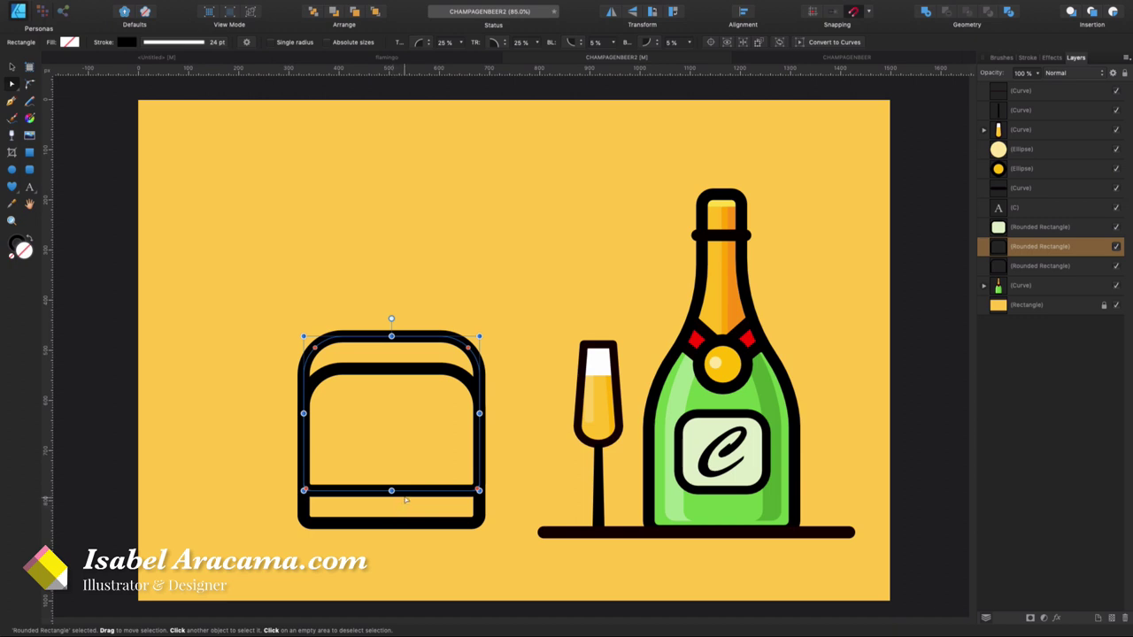
key("super+j")
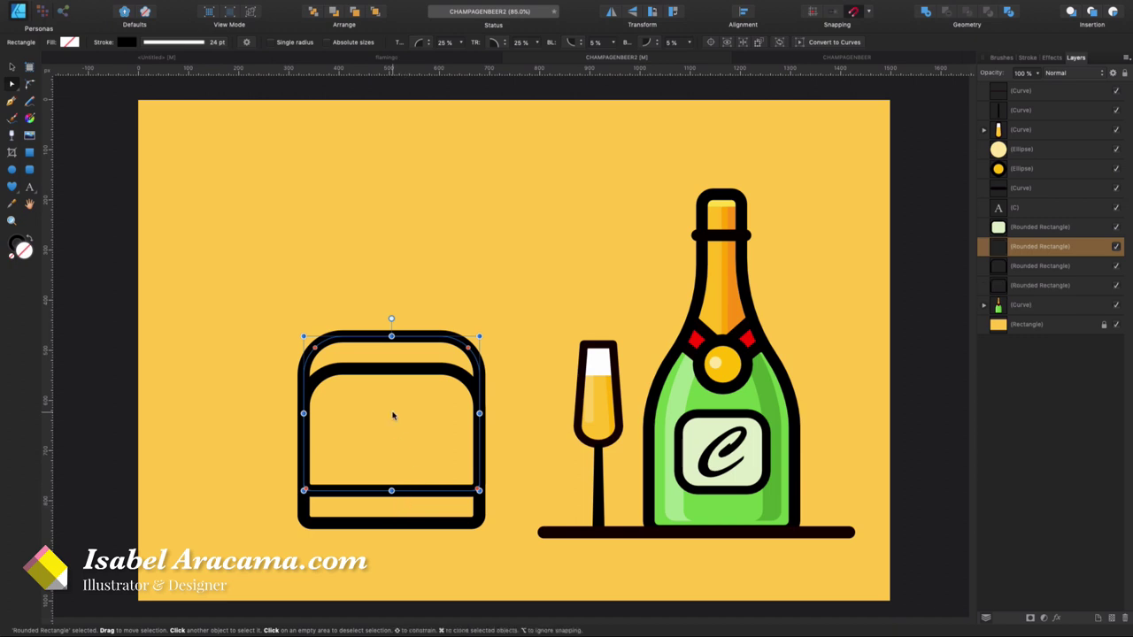
left_click_drag(398, 444, 396, 333)
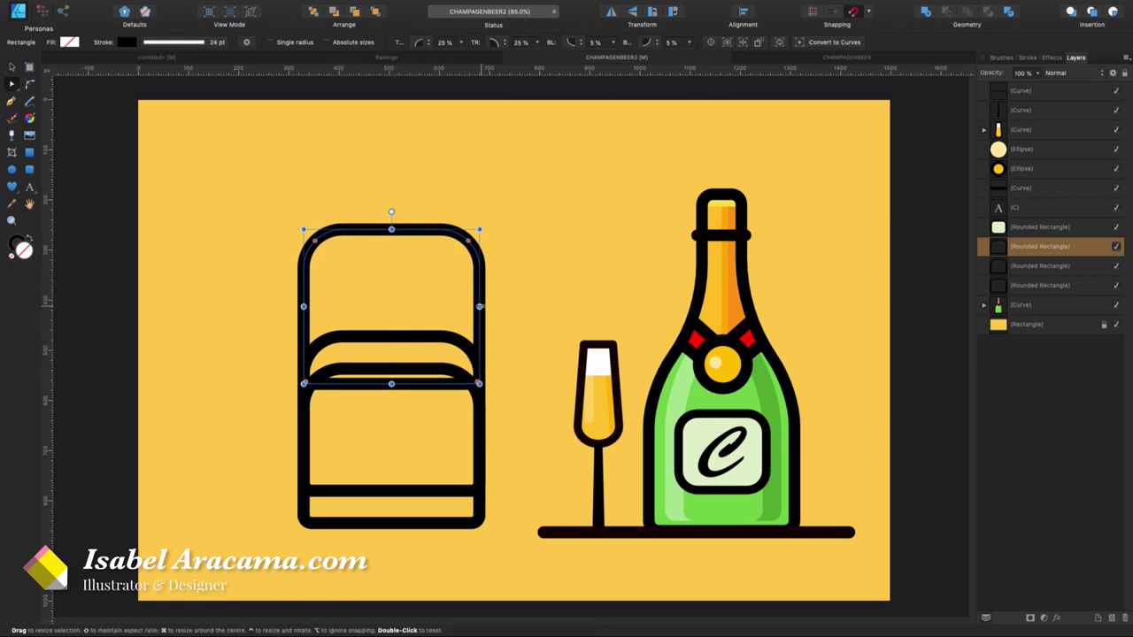
left_click_drag(479, 306, 415, 305)
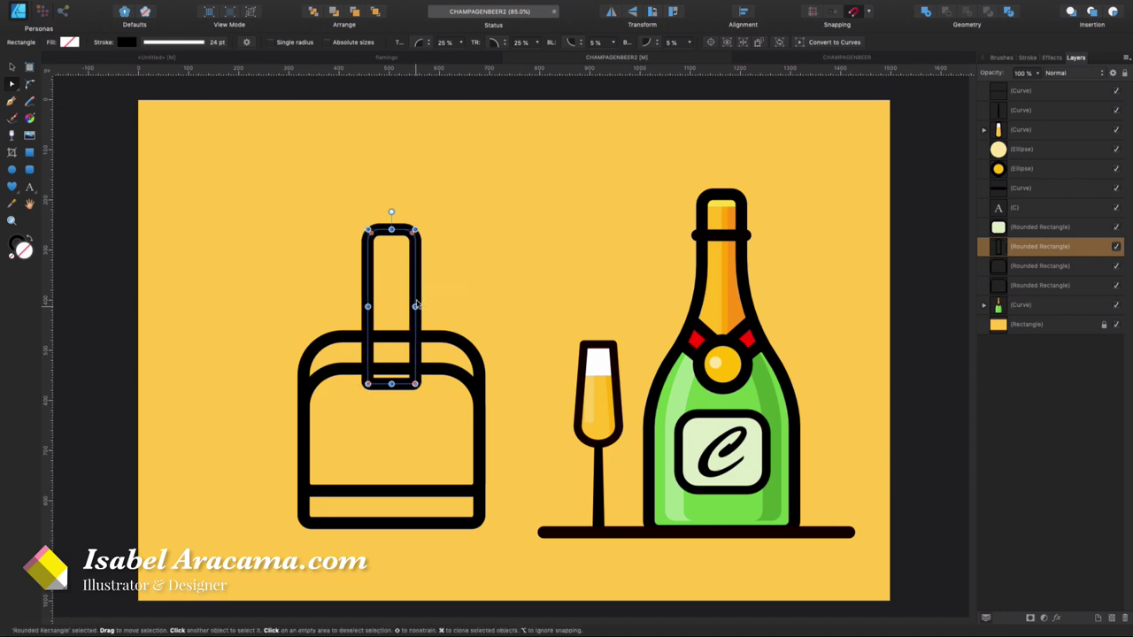
- Flip the body rectangle vertically and set its two bottom corners to 0%
left_click(519, 342)
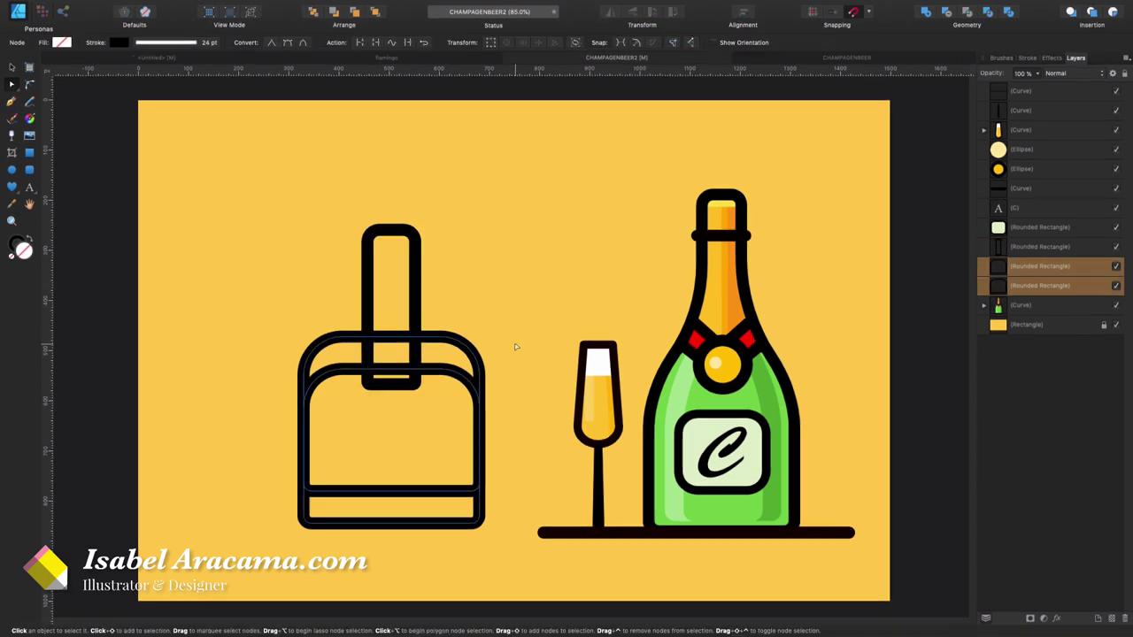
left_click(461, 346)
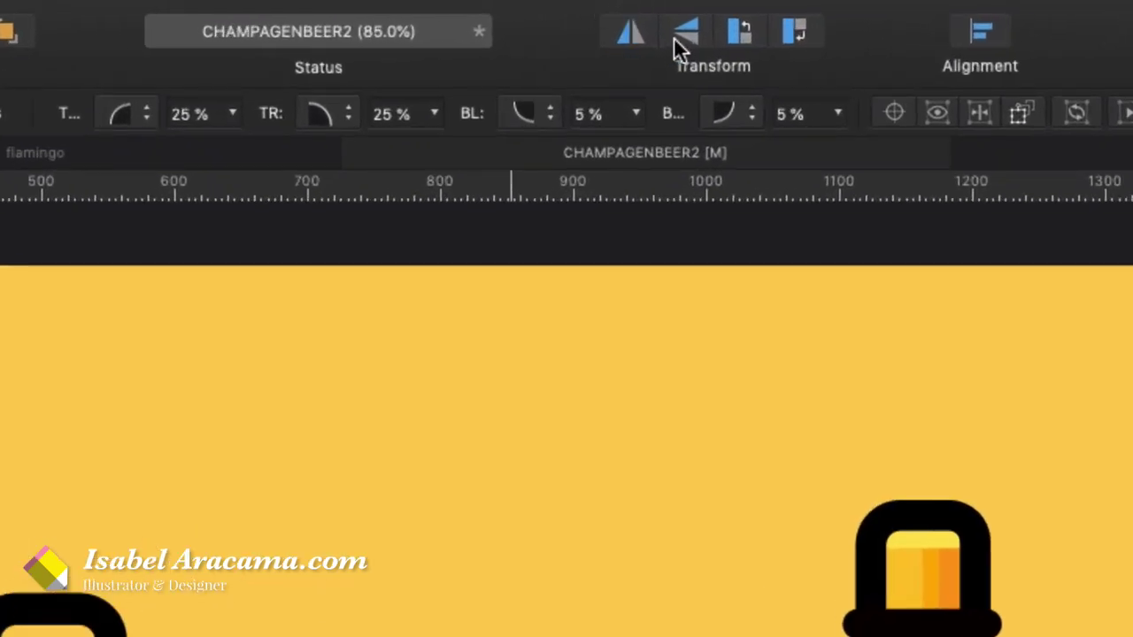
left_click(631, 13)
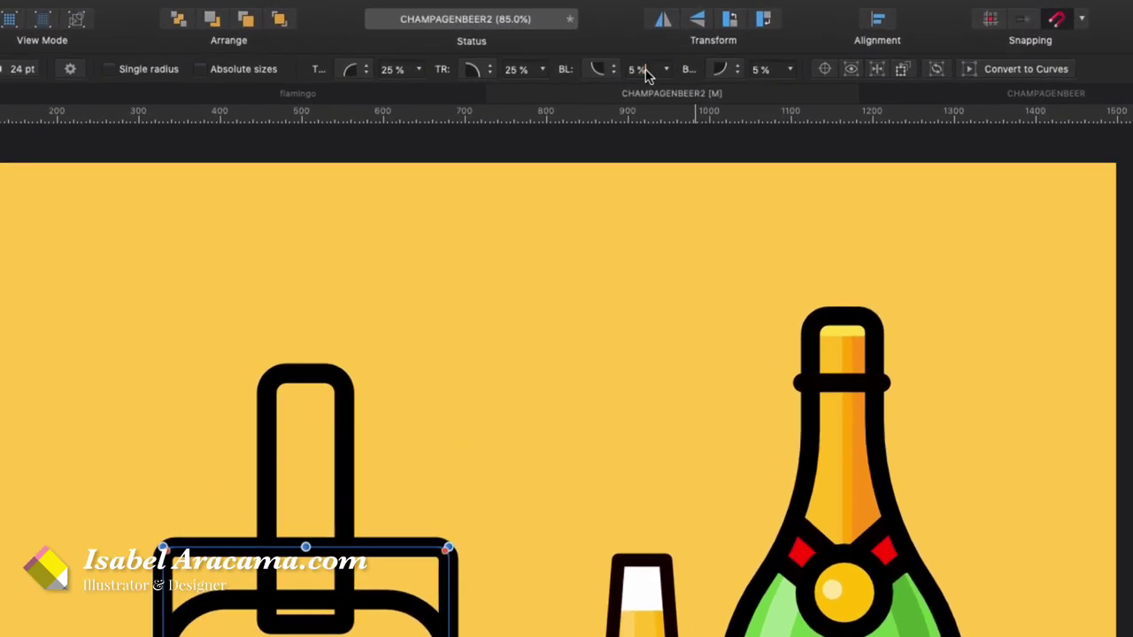
left_click(596, 43)
type("0")
key("Tab")
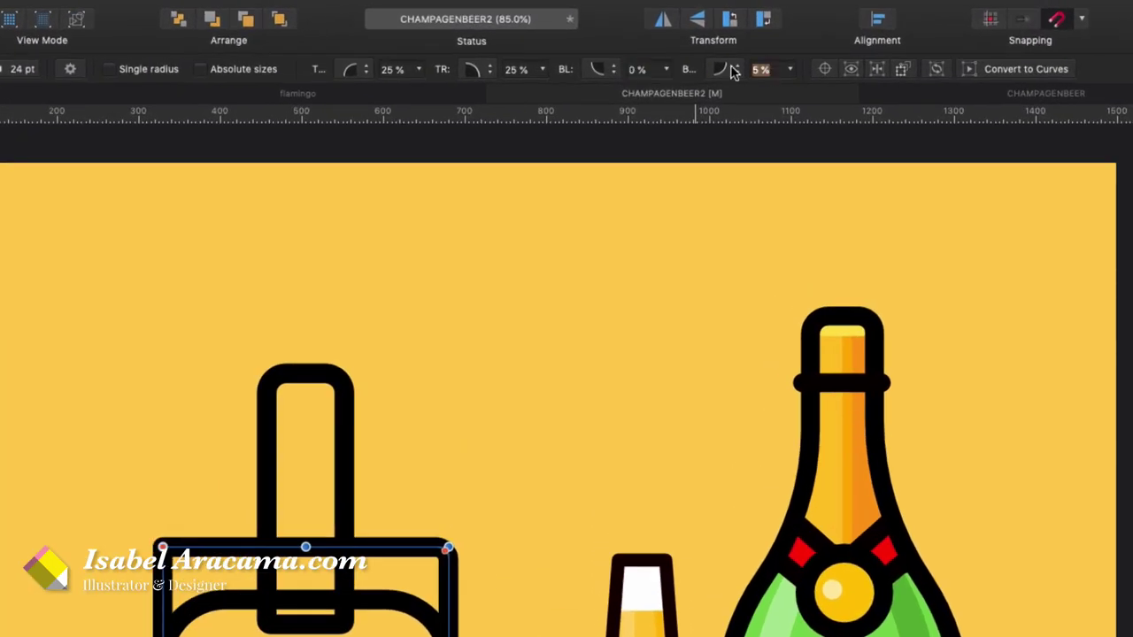
type("0")
key("Return")
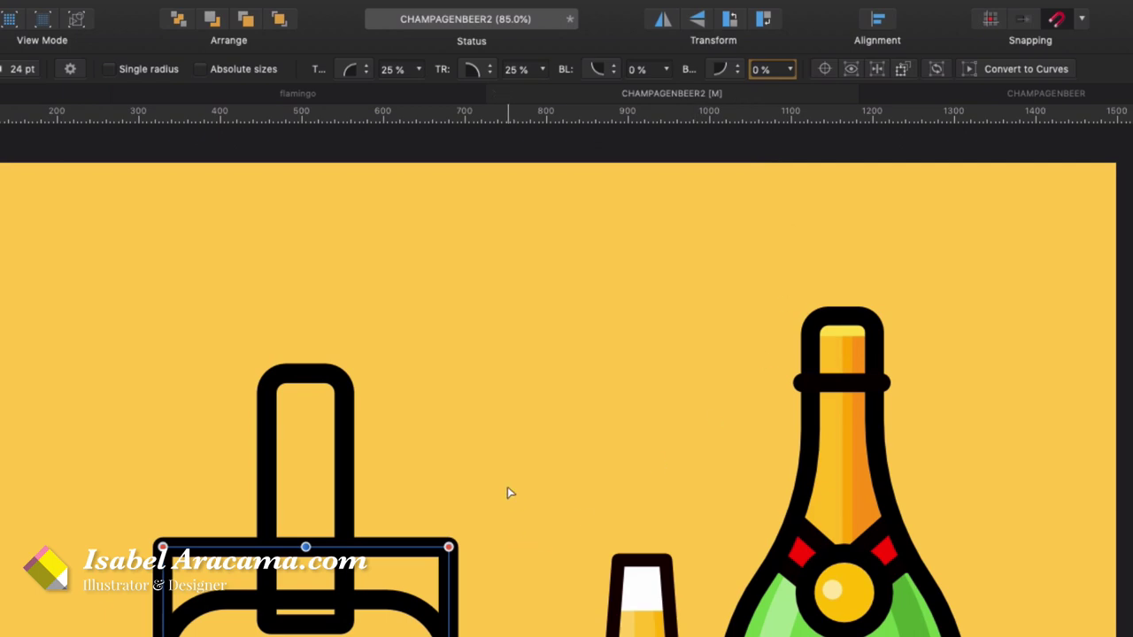
left_click(508, 493)
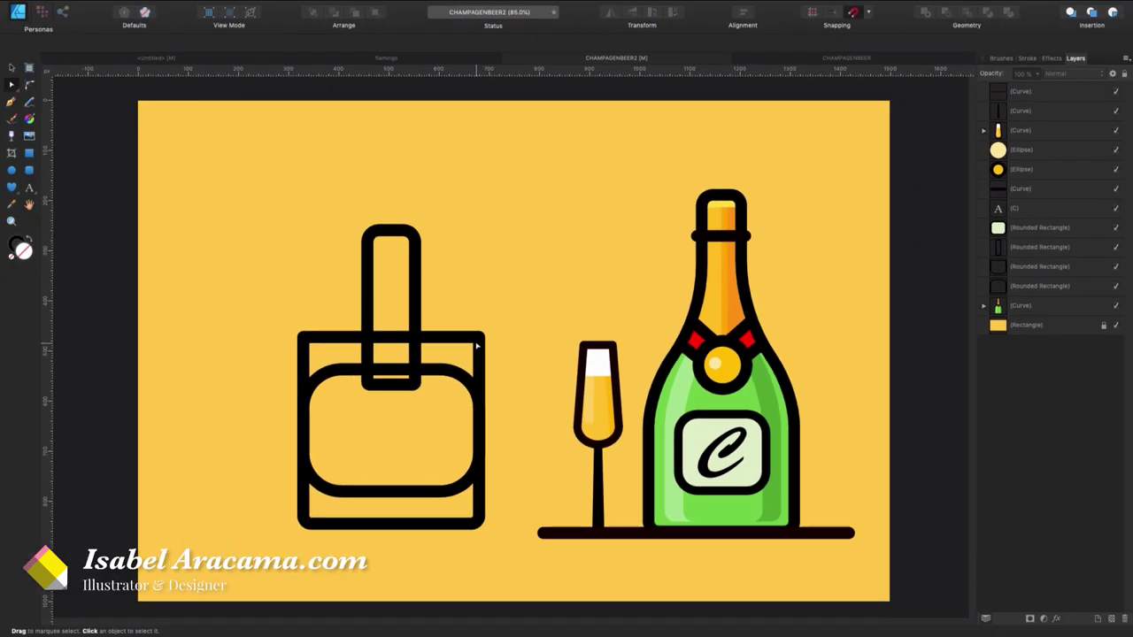
- Merge the two overlapping body rectangles into one outline with Geometry Add
left_click(476, 345)
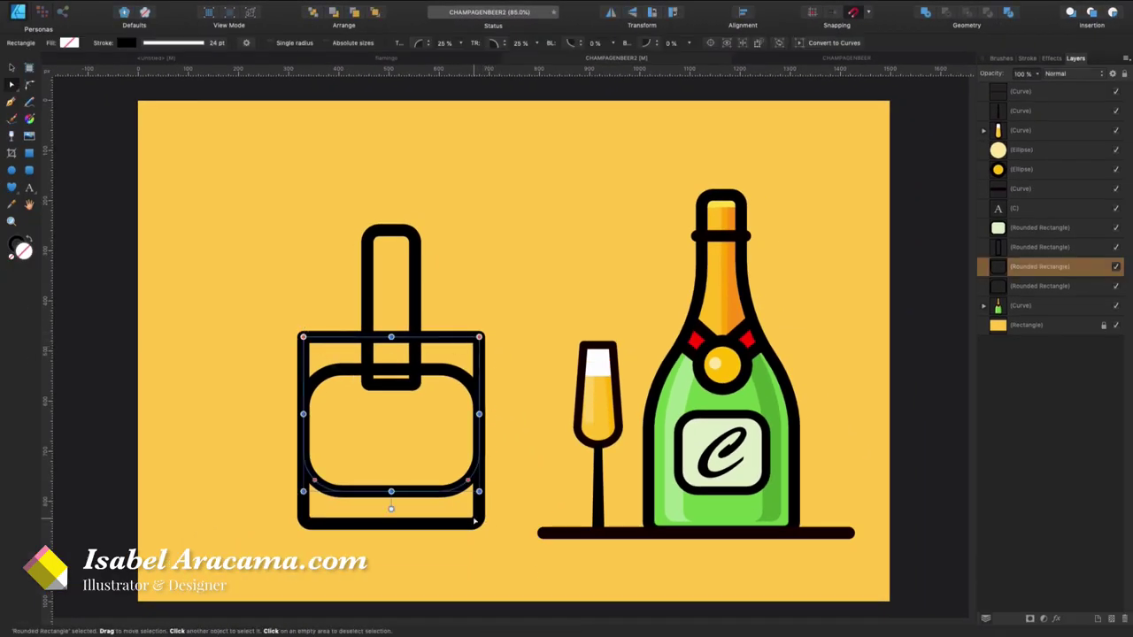
left_click(475, 523, "shift")
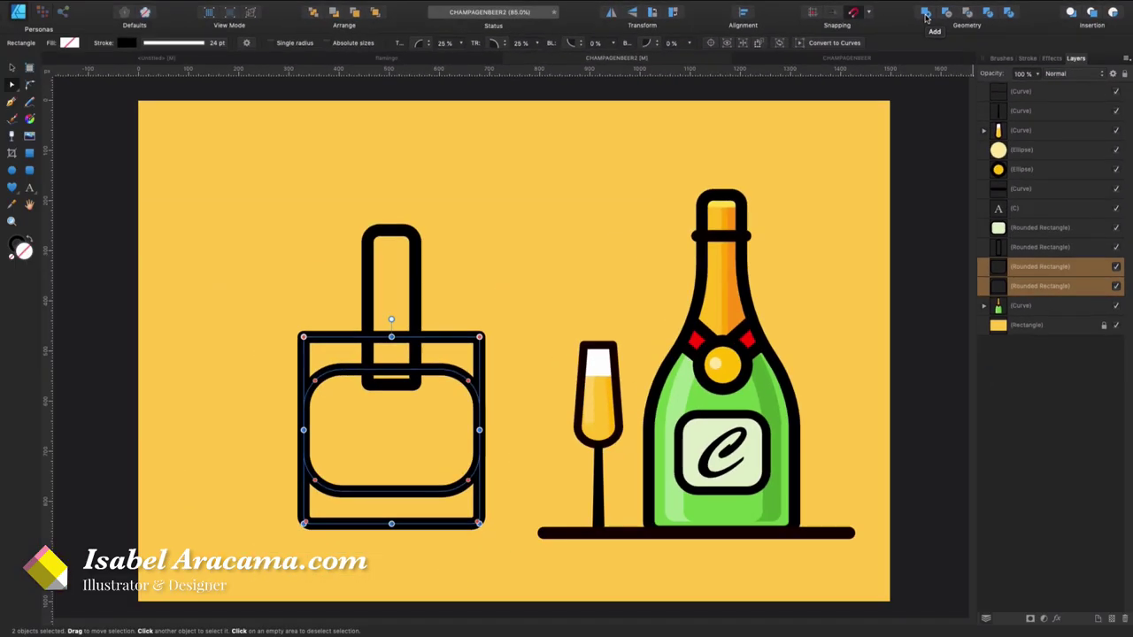
left_click(926, 15, "alt")
key("a")
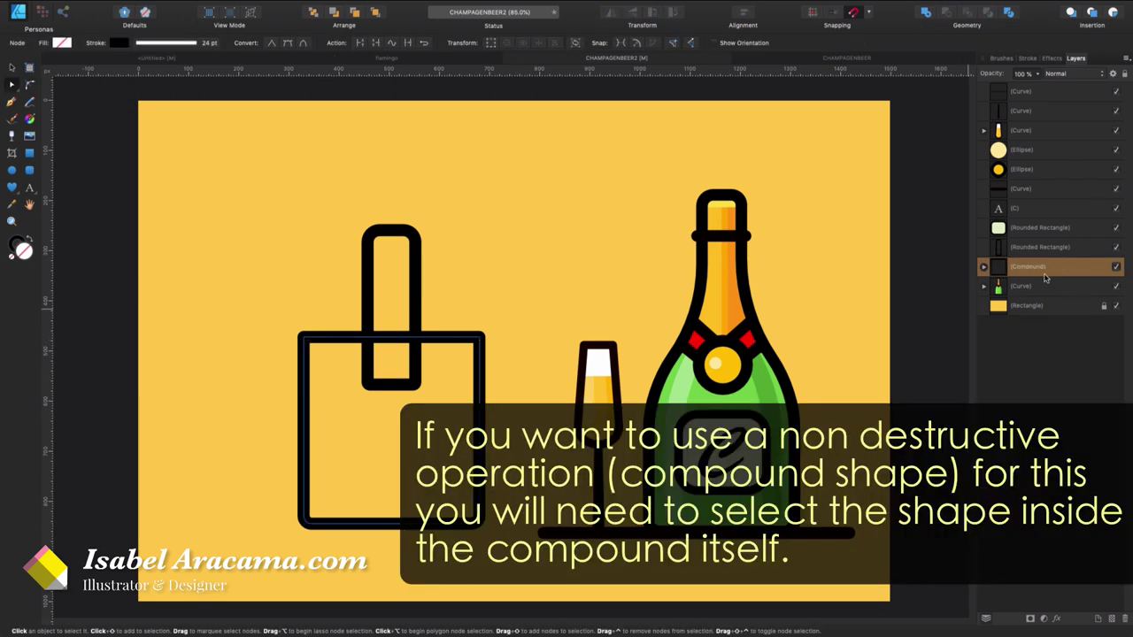
left_click(983, 267)
left_click(983, 268)
key("super+shift+g")
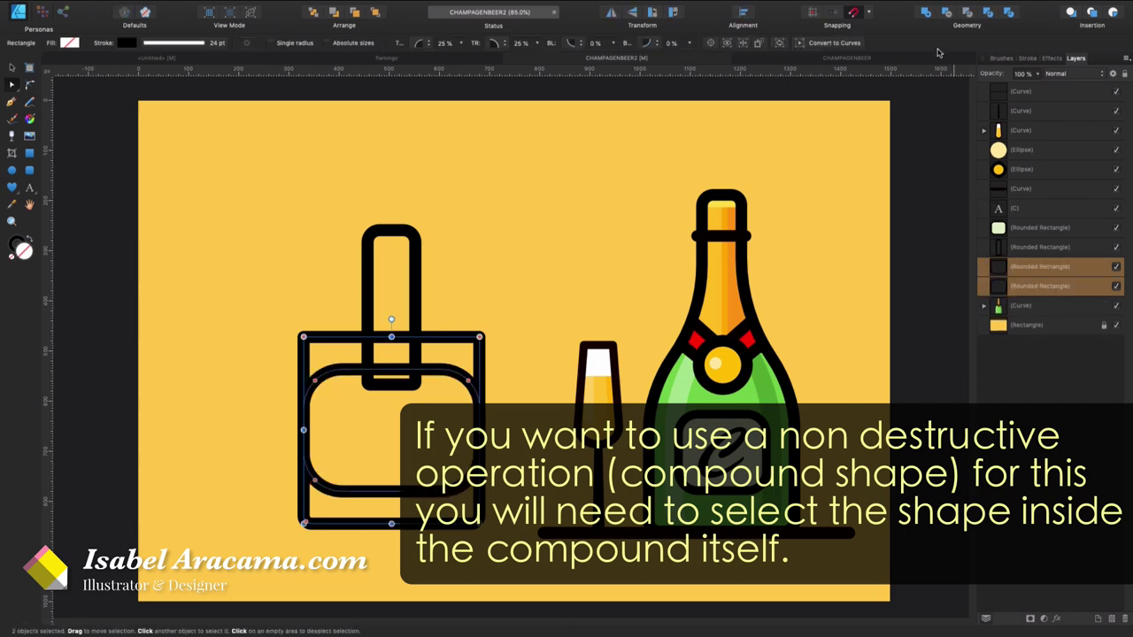
left_click(925, 13)
key("a")
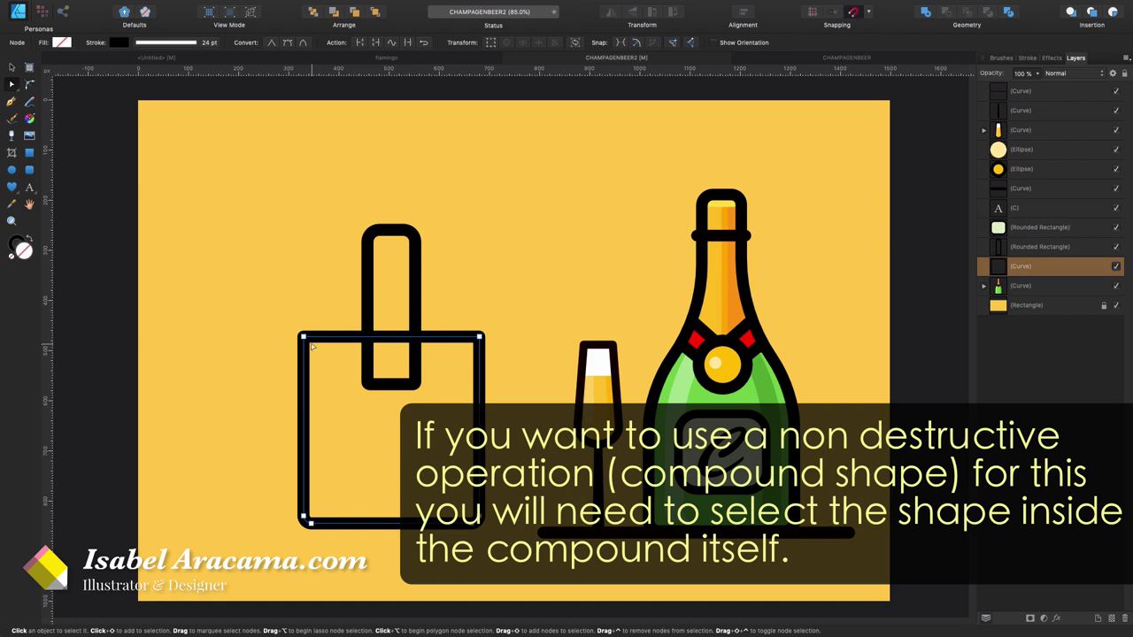
key("c")
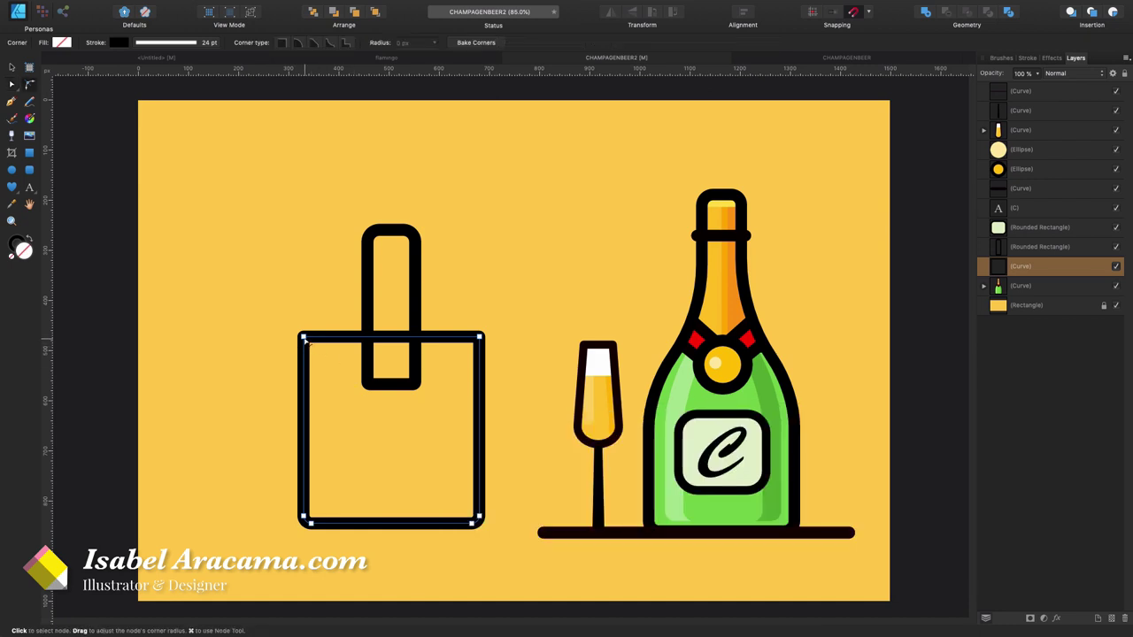
- Round the body's top corners into a dome, then select the neck and arched body together
left_click_drag(288, 322, 400, 427)
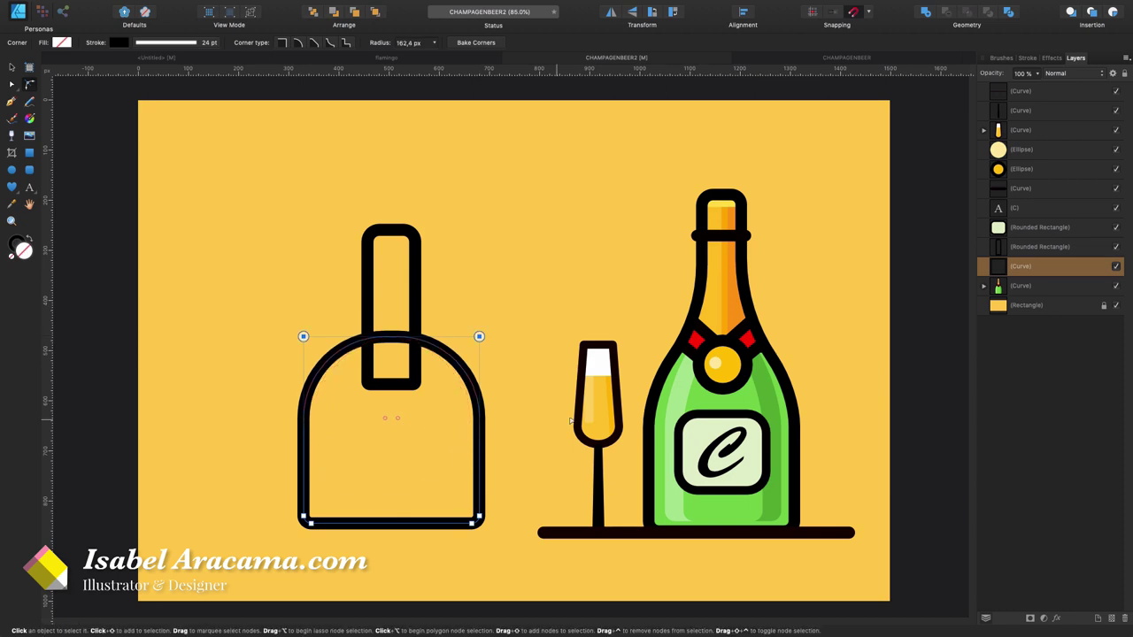
left_click(548, 325)
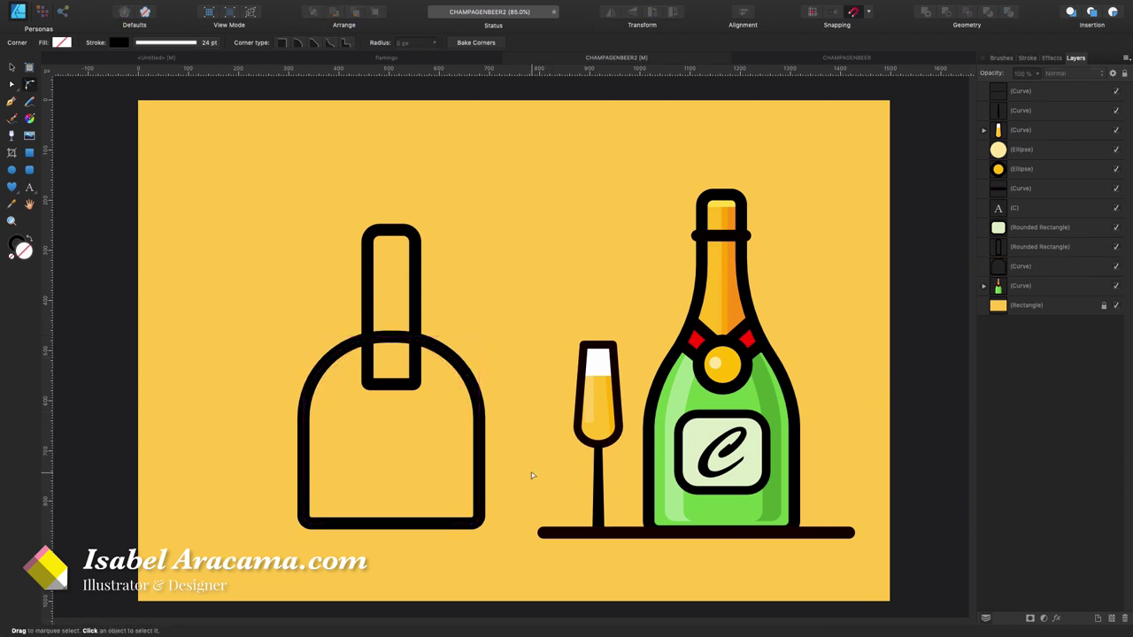
left_click(412, 301)
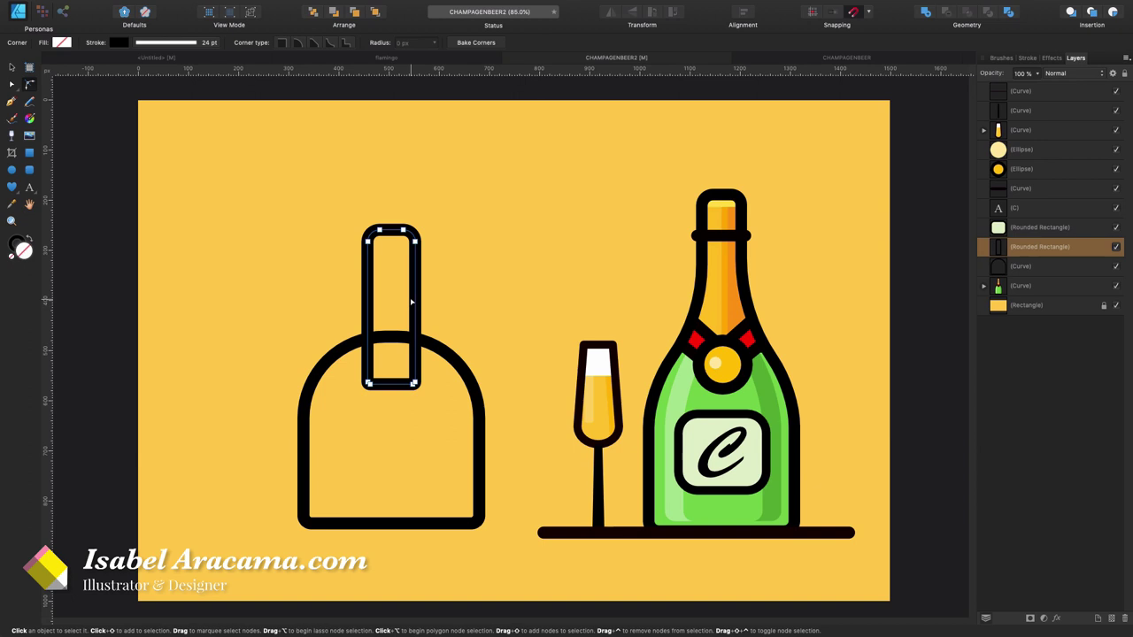
left_click(453, 362, "shift")
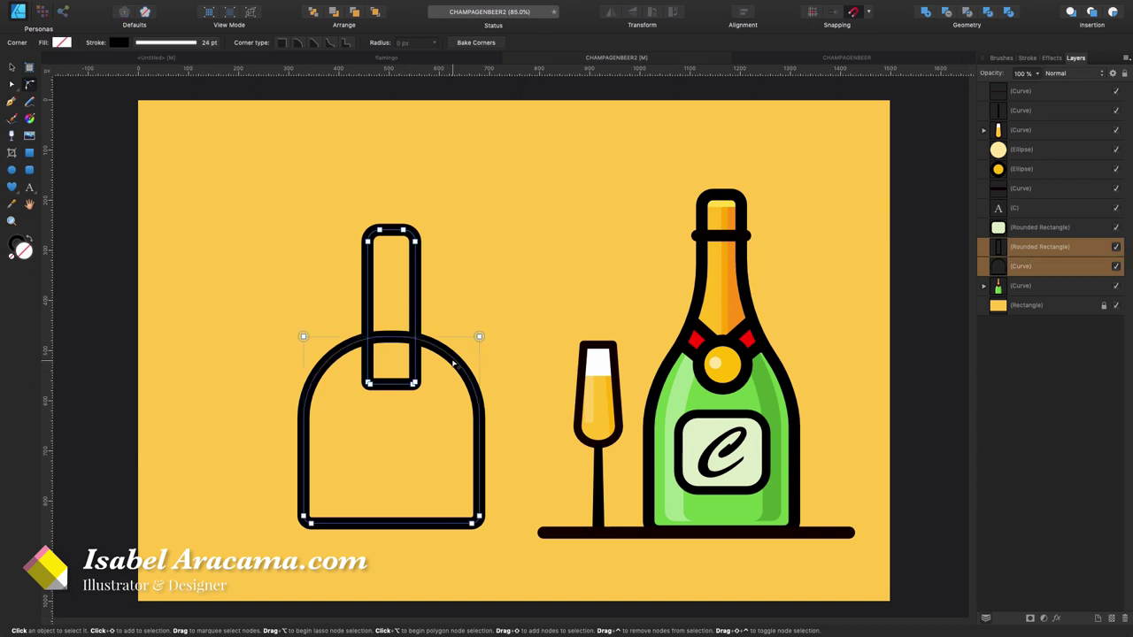
- Merge the neck and body into one bottle and round the shoulder nodes into smooth curves
left_click(925, 13)
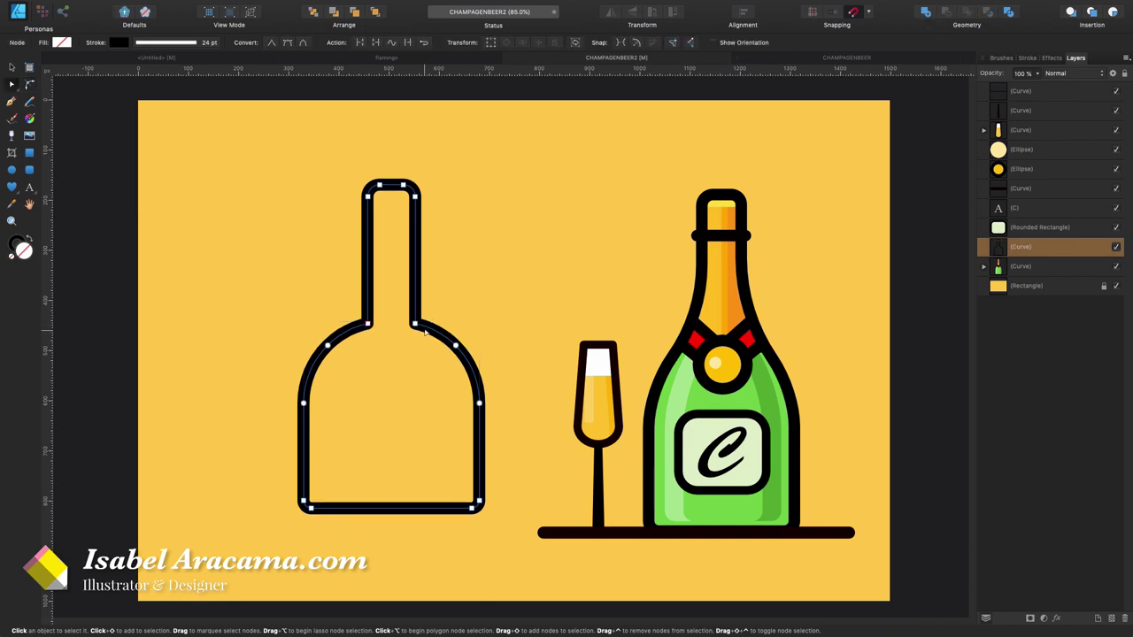
left_click_drag(472, 288, 327, 339)
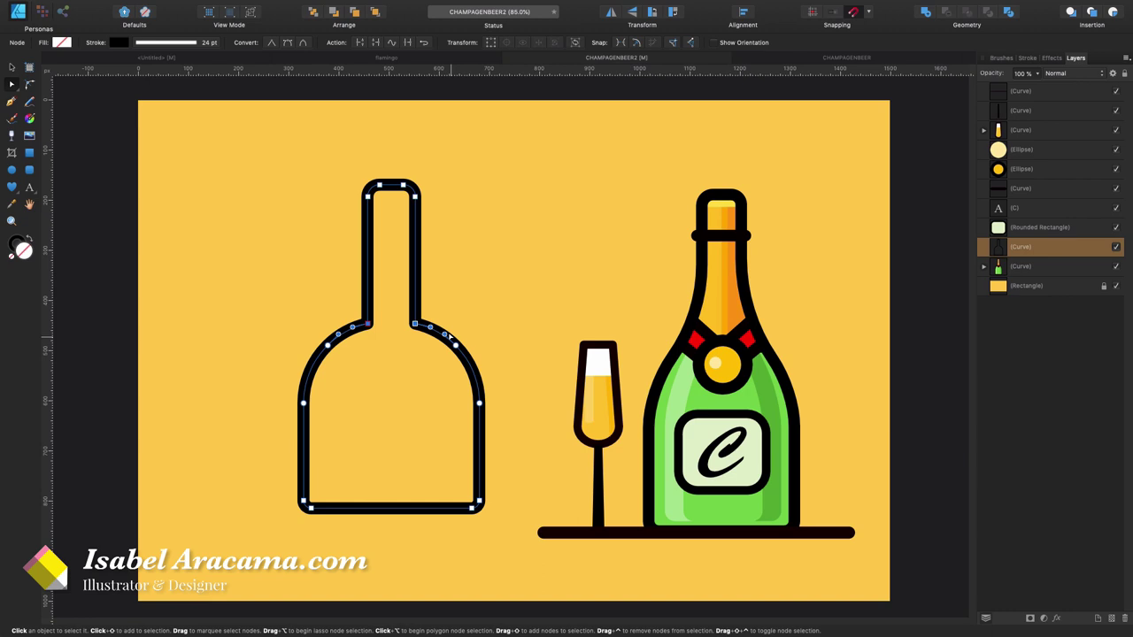
key("c")
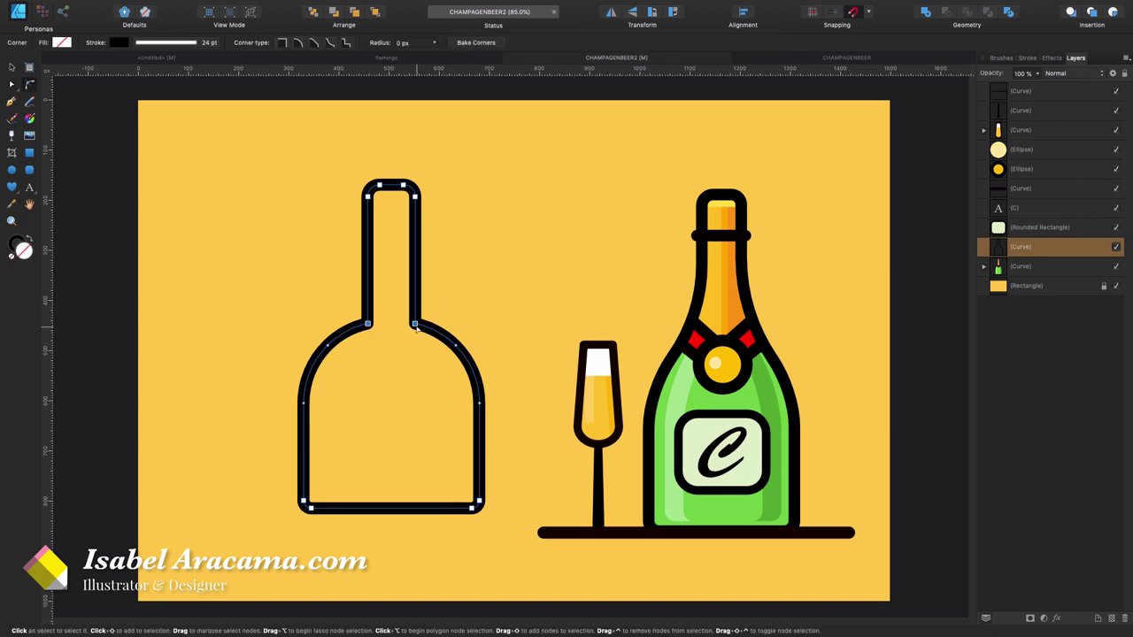
left_click_drag(416, 327, 584, 260)
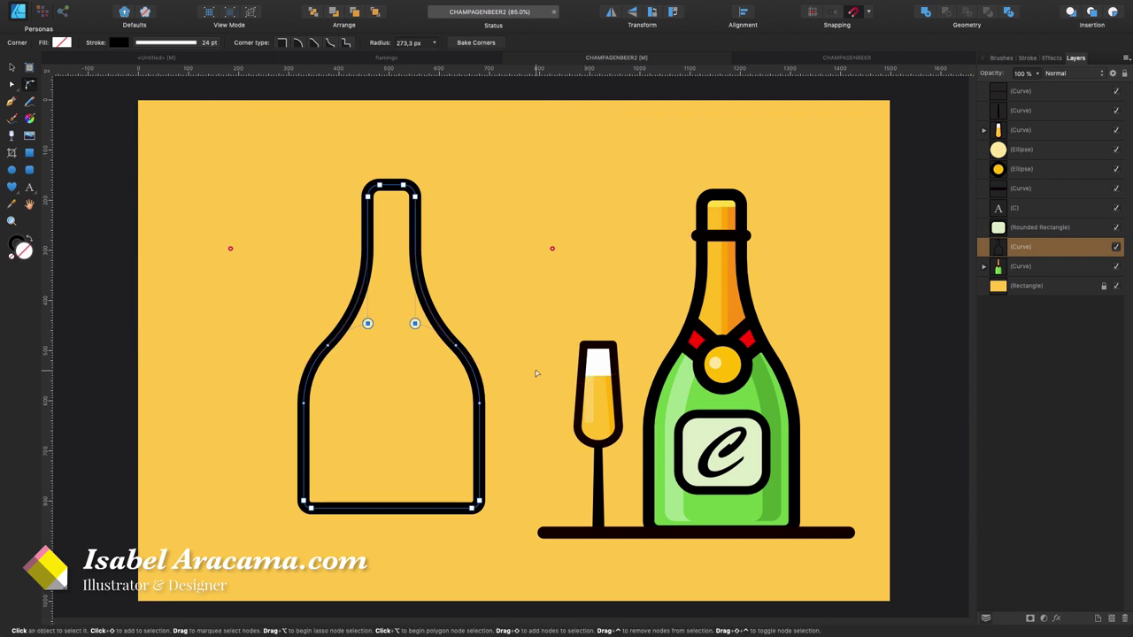
- Narrow the bottle body and adjust its height from the top
left_click(480, 398)
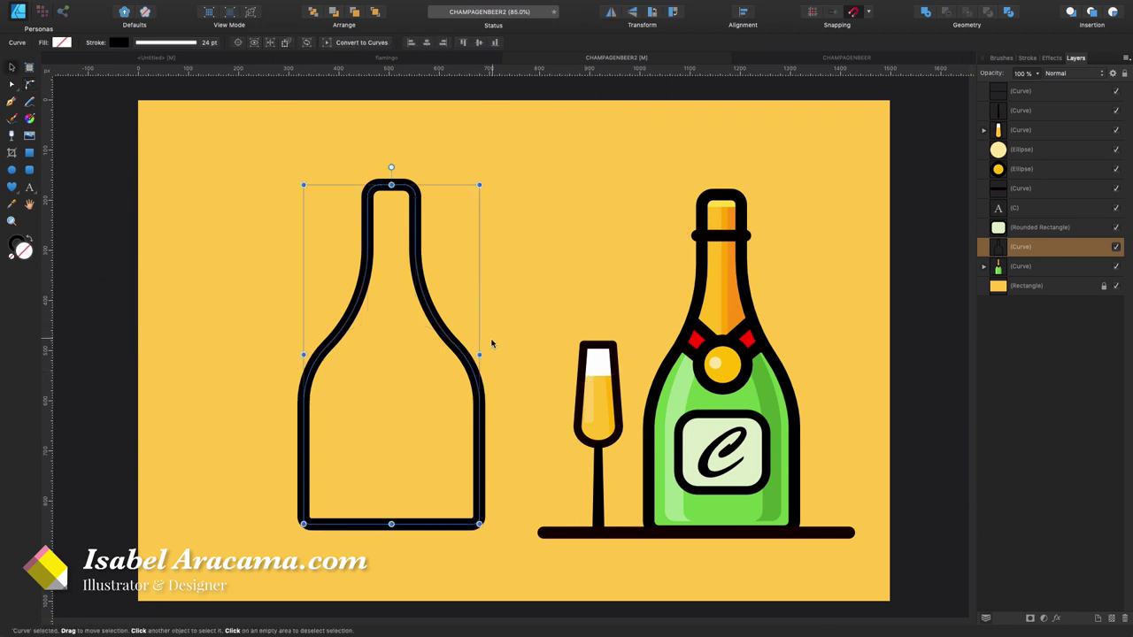
left_click_drag(479, 355, 450, 354)
left_click_drag(375, 185, 375, 193)
left_click(504, 356)
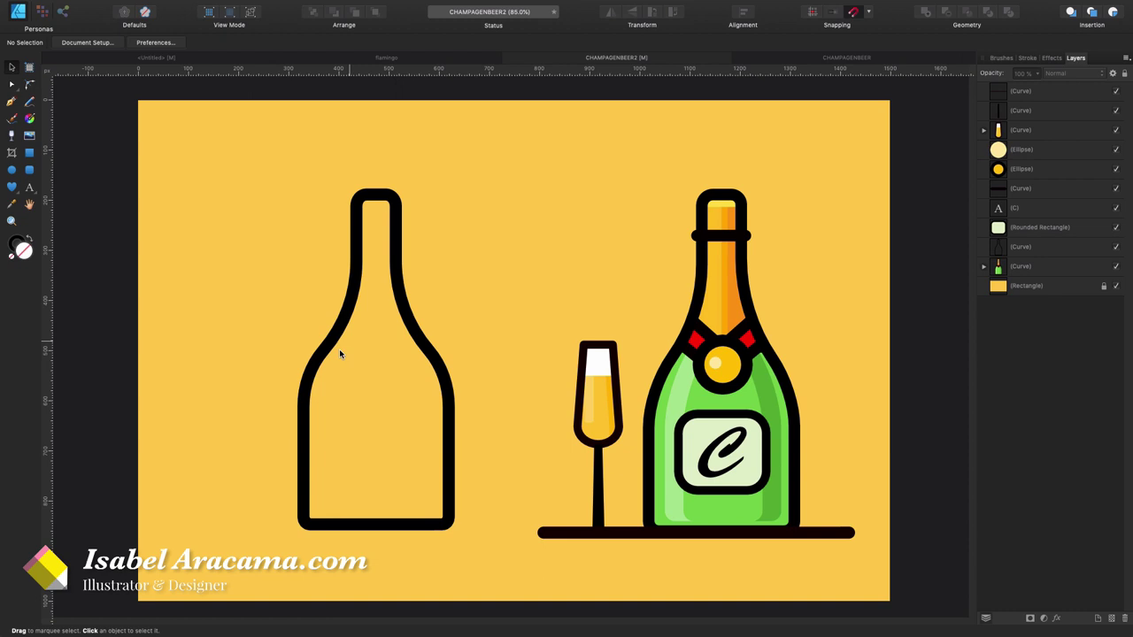
- Fill the bottle outline with a medium green from the colour wheel
left_click(437, 370)
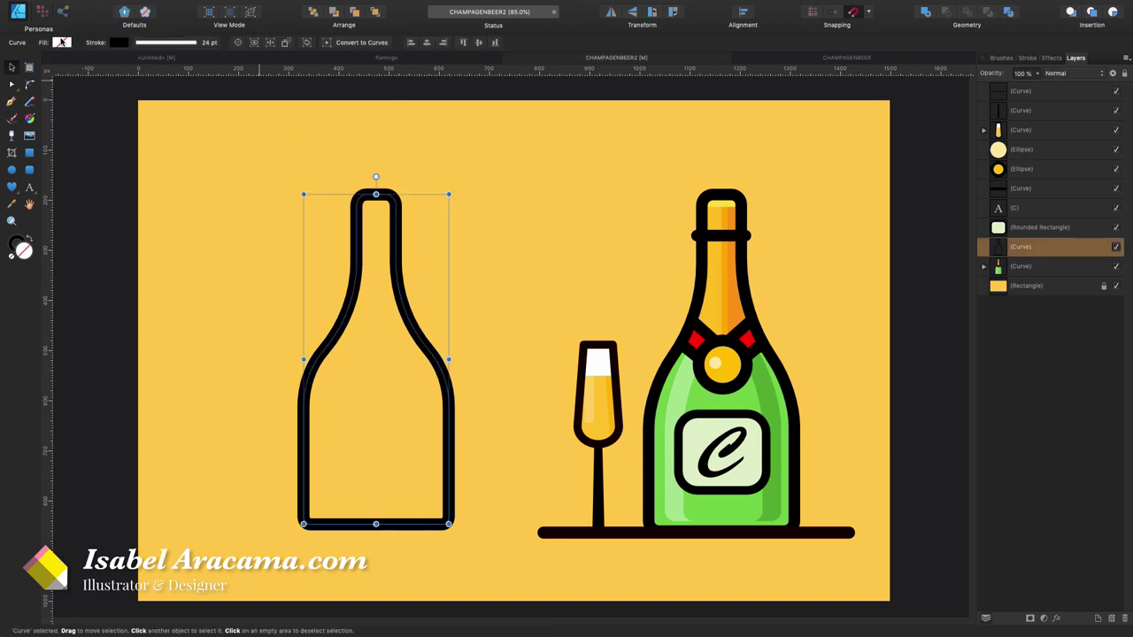
left_click(61, 42)
left_click(129, 177)
left_click_drag(138, 143, 130, 143)
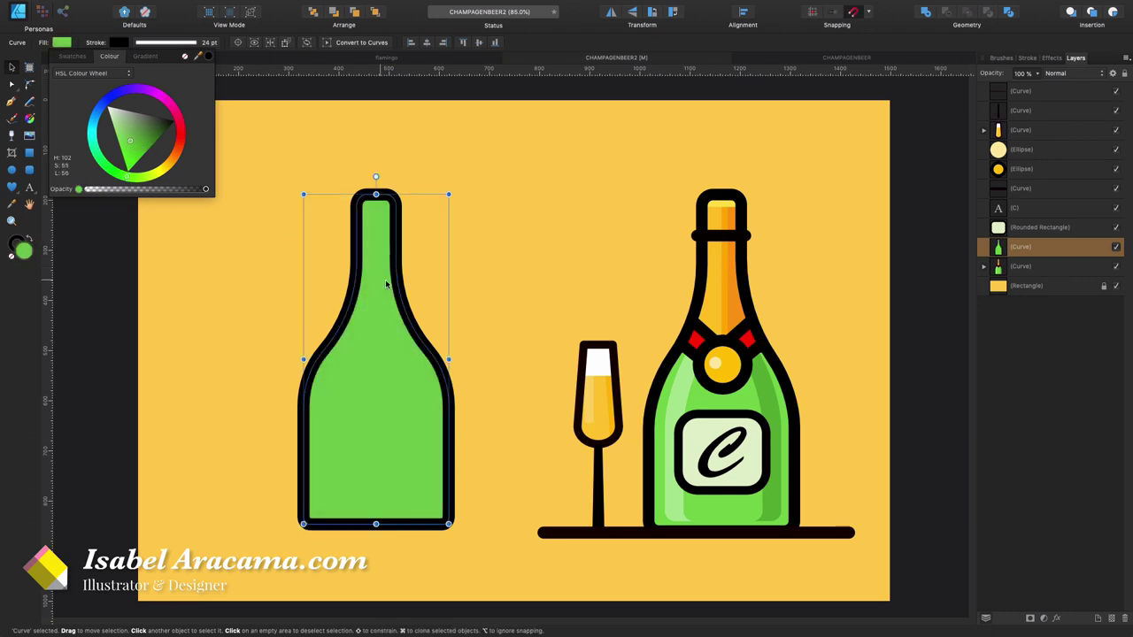
left_click(476, 271)
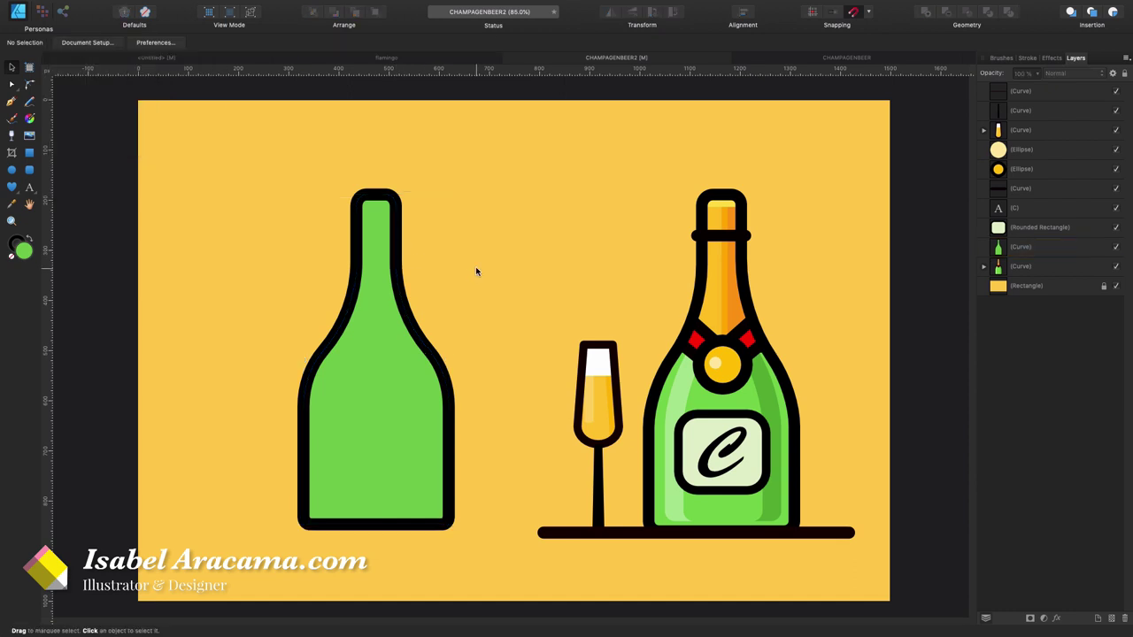
- Make a stroke-free bottle copy, offset a duplicate right, and subtract to leave a thin strip
left_click(387, 333)
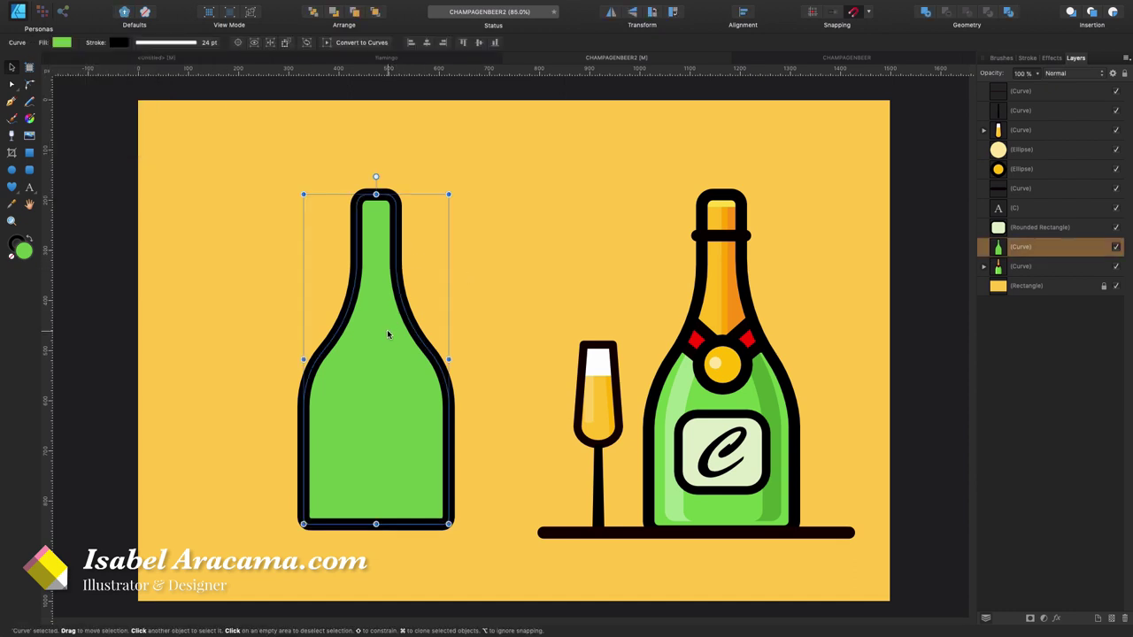
key("super+j")
left_click_drag(387, 334, 546, 181)
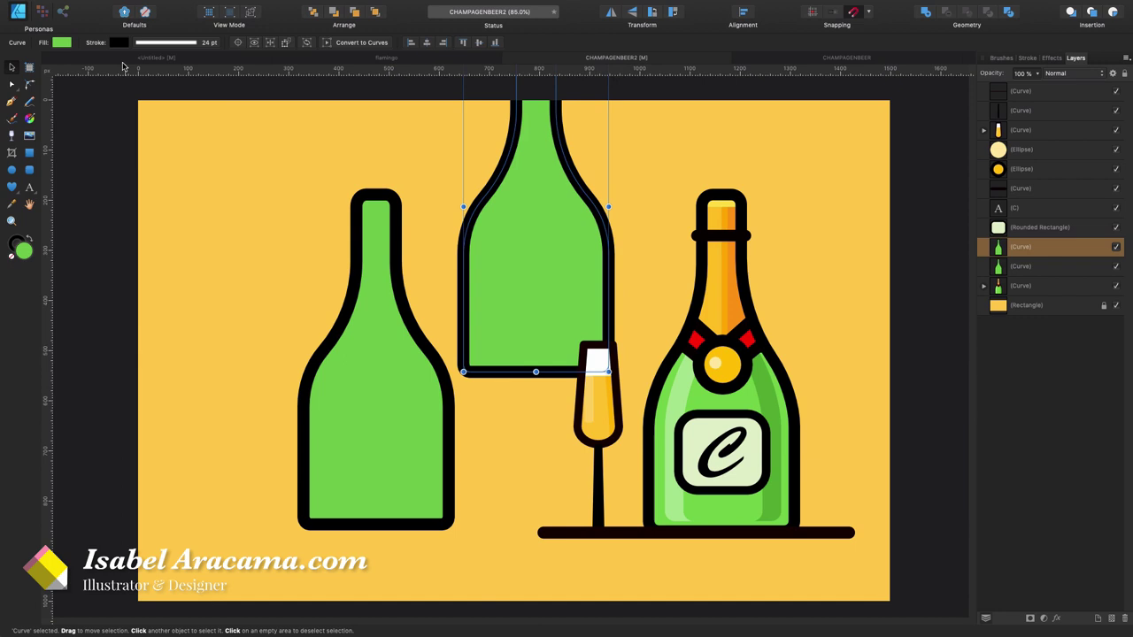
left_click(123, 43)
left_click(242, 56)
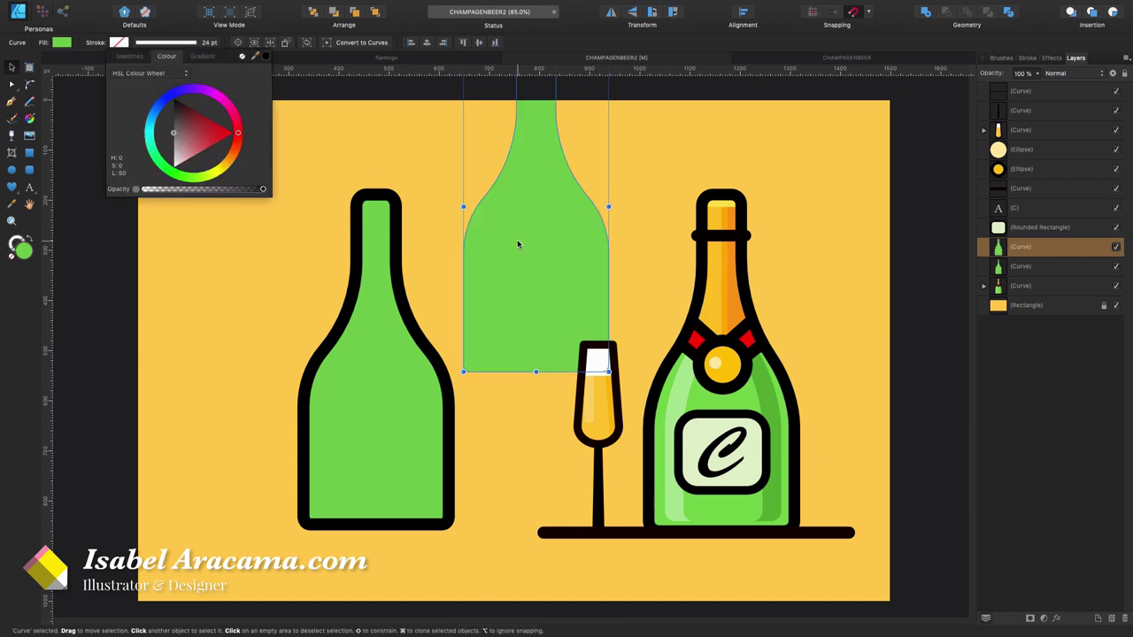
key("super+j")
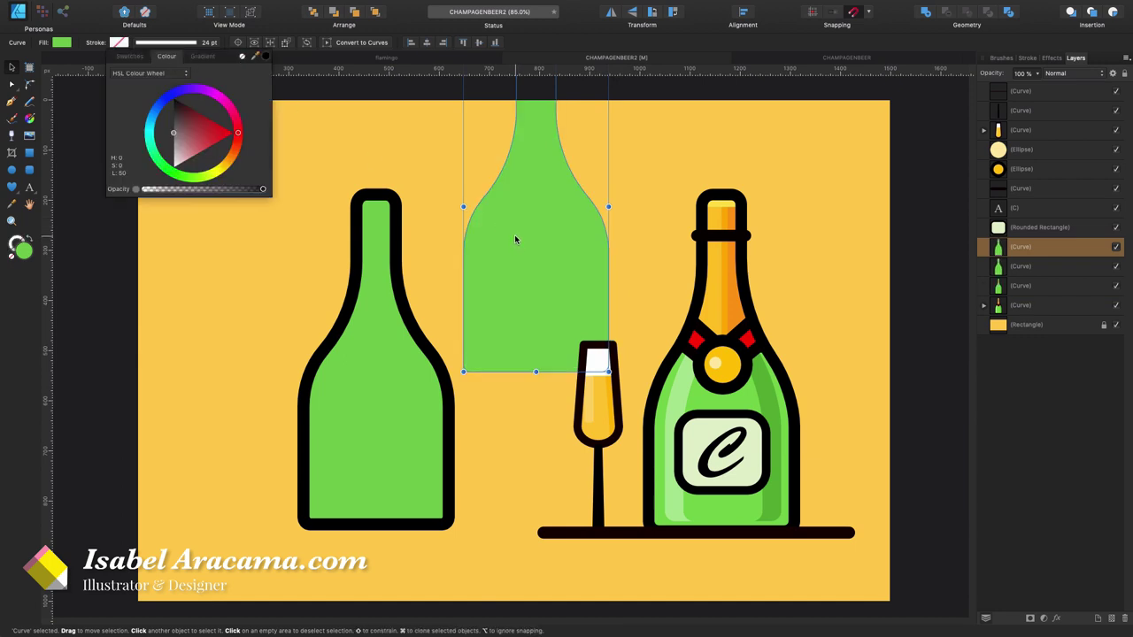
key("shift+Right")
key("shift+Right")
key("shift+Right")
key("shift+Right")
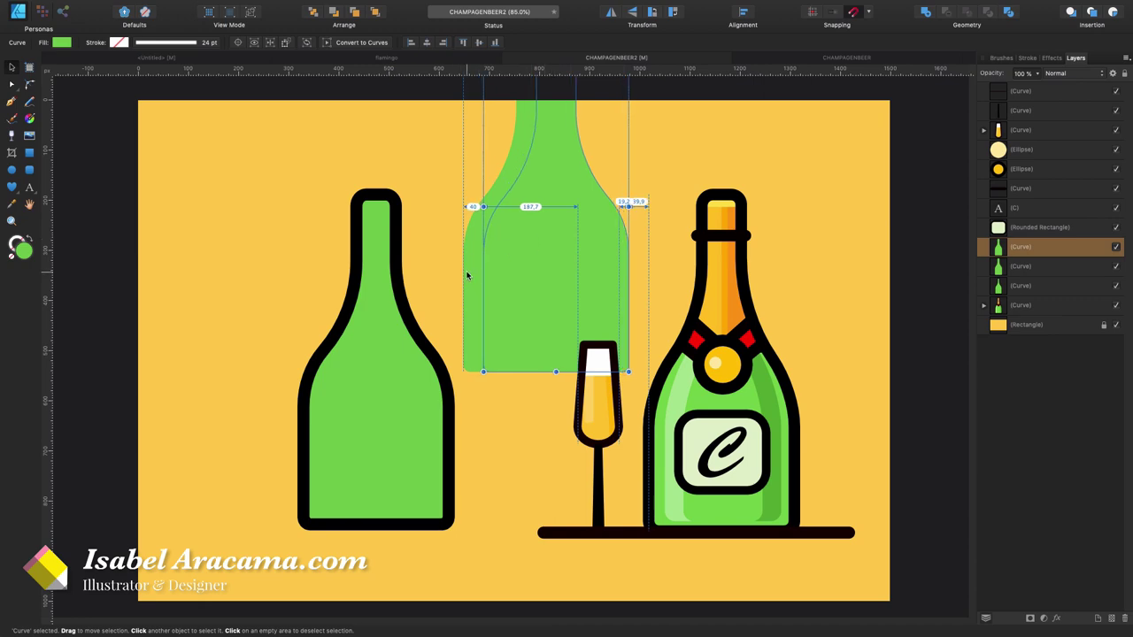
left_click(467, 275, "shift")
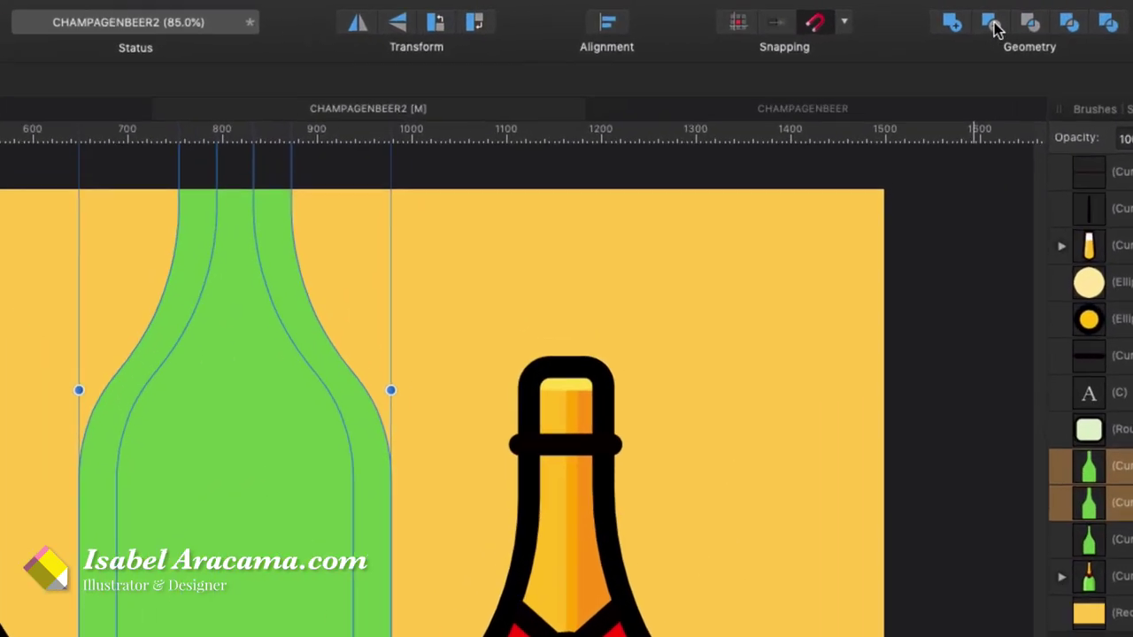
left_click(993, 24)
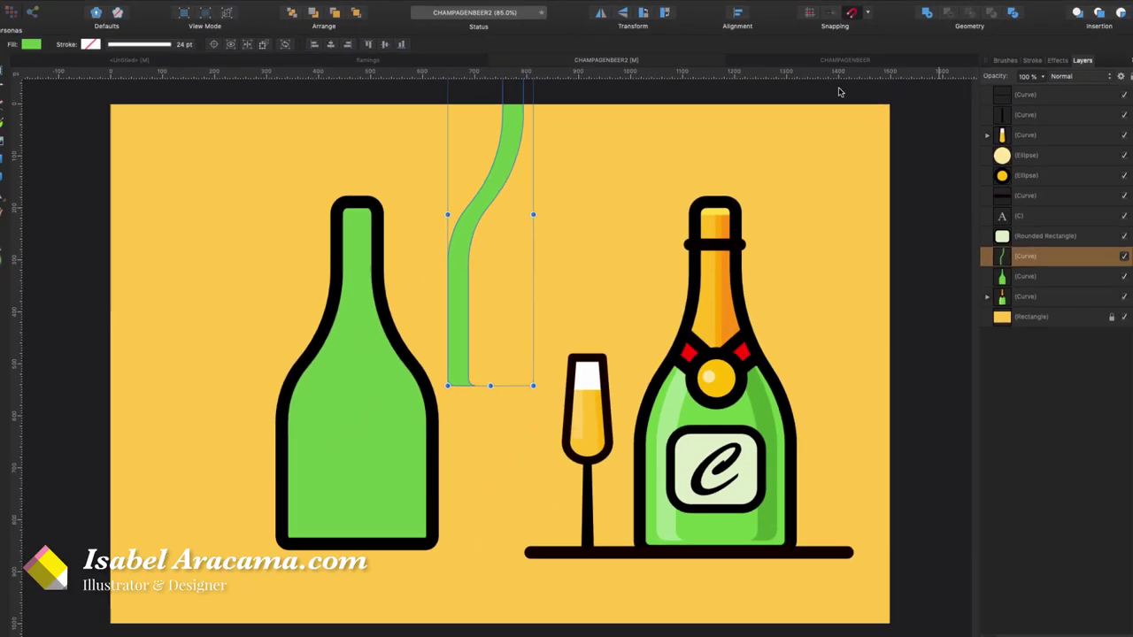
- Move the strip onto the left bottle's side and nest it inside the bottle shape
left_click_drag(516, 221, 372, 315)
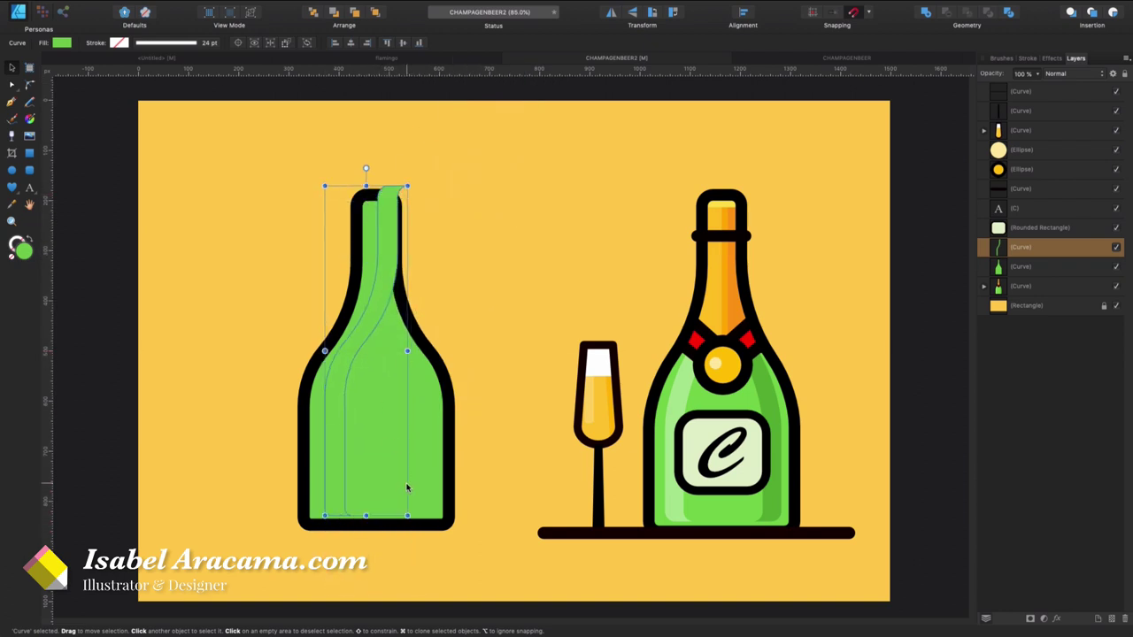
left_click_drag(404, 517, 387, 492)
key("ctrl+z")
left_click_drag(1018, 247, 1014, 269)
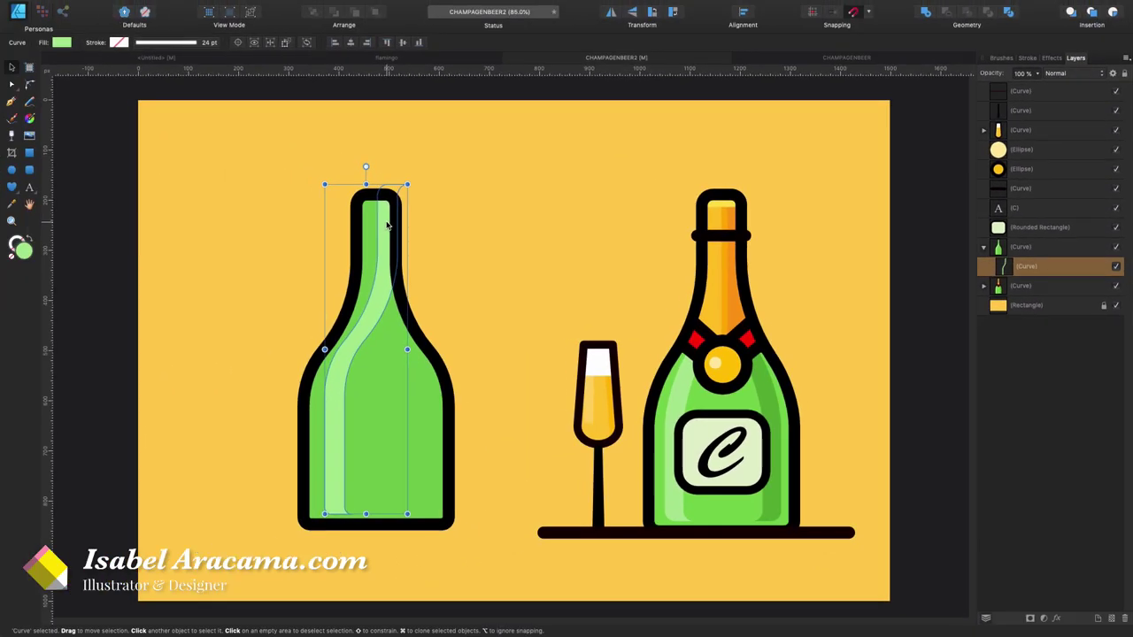
- Mirror a copy of the highlight to the bottle's right side, dark green at 60% opacity
key("super+j")
left_click(611, 12)
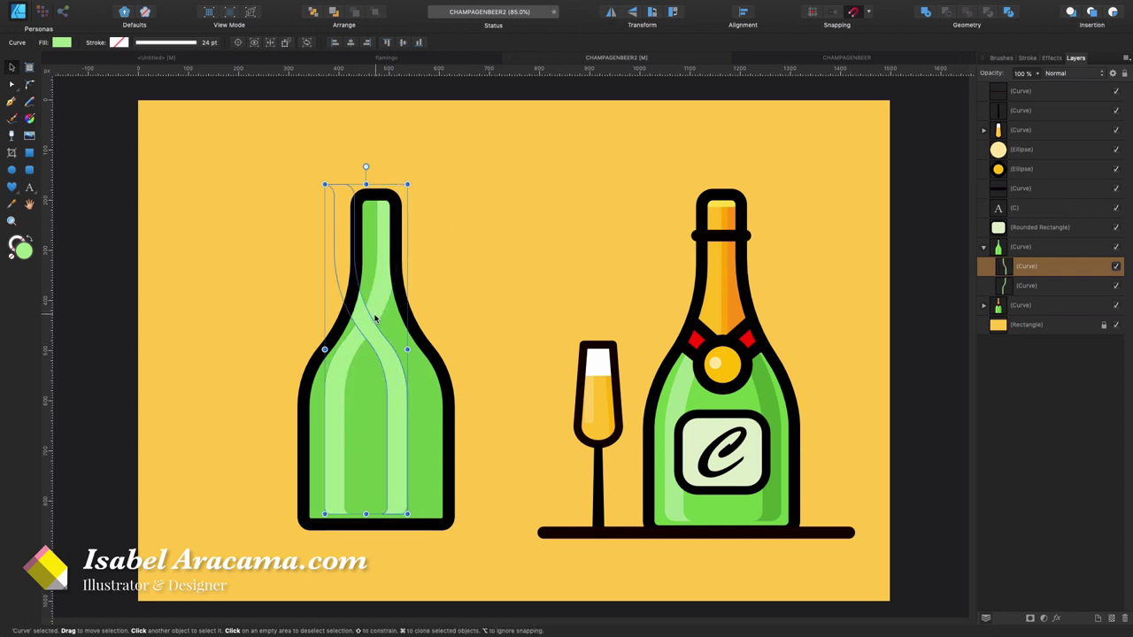
left_click_drag(369, 337, 392, 337)
left_click(61, 41)
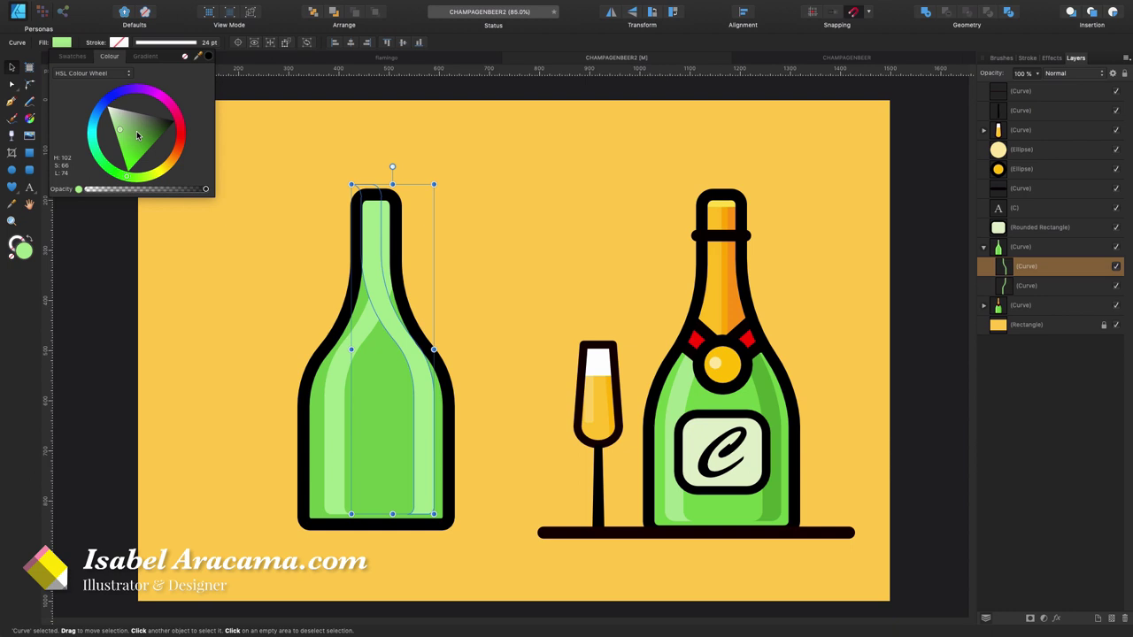
left_click_drag(138, 134, 149, 139)
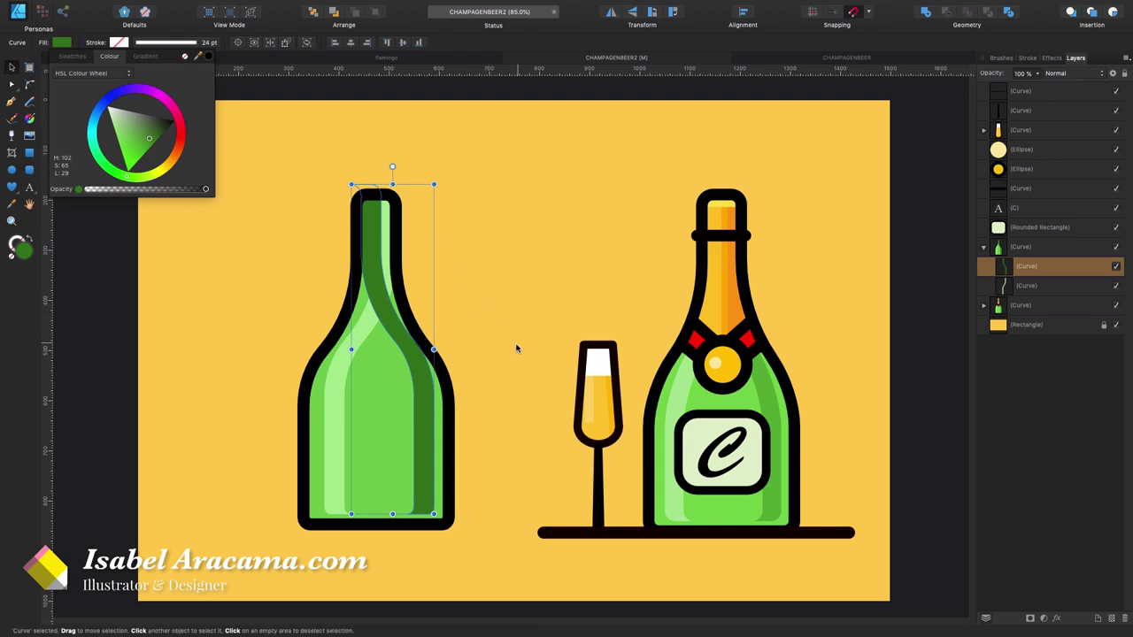
key("6")
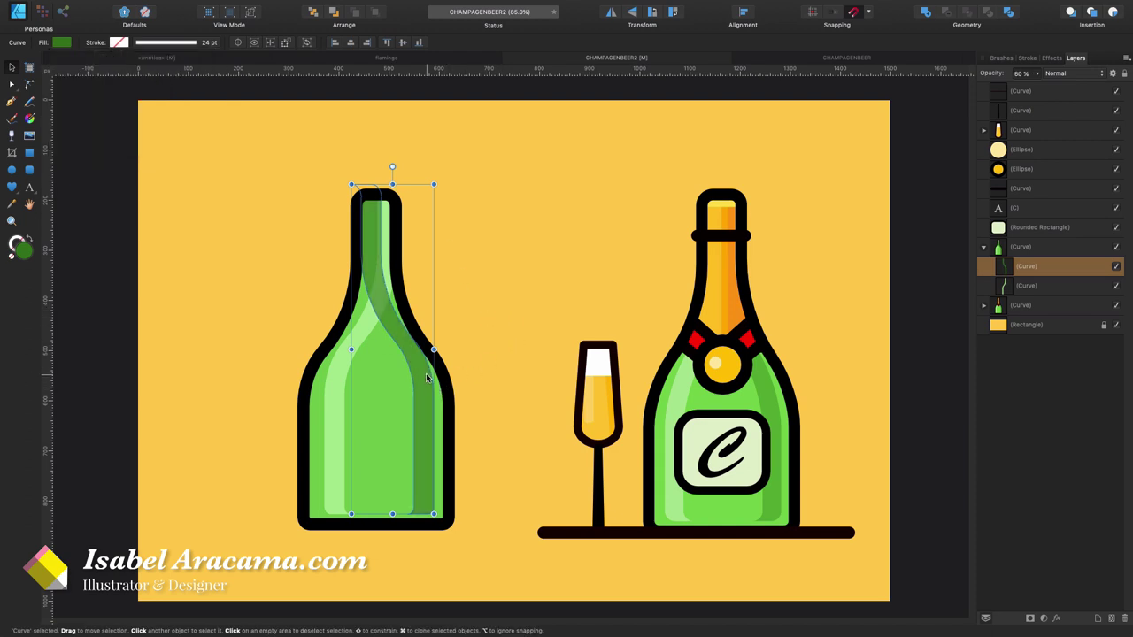
left_click(492, 352)
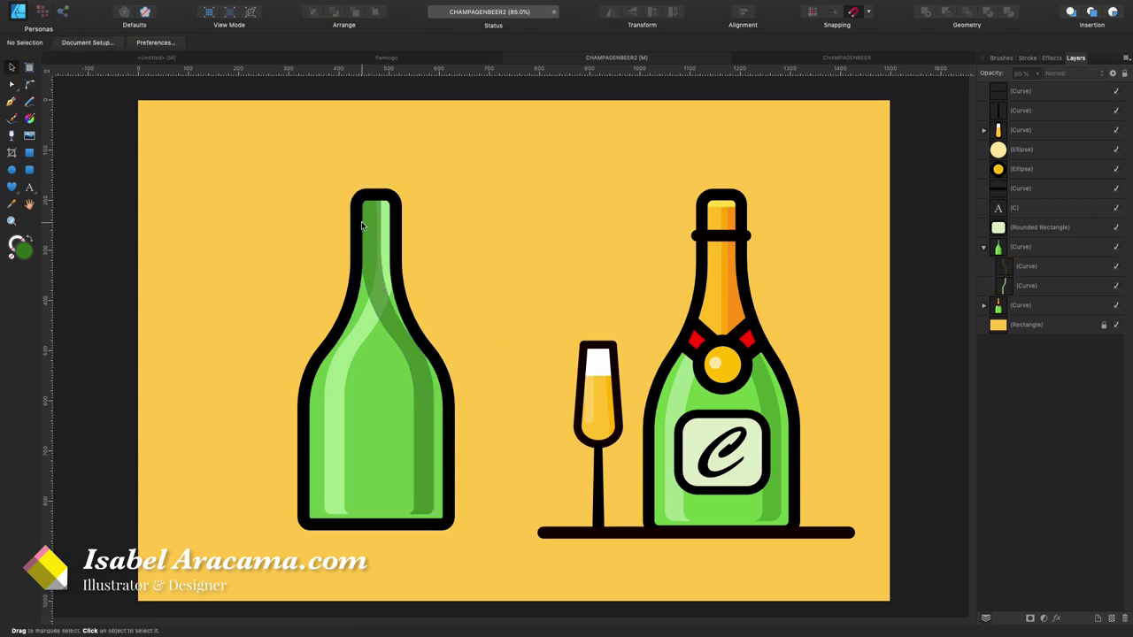
- Draw an orange rectangle over the bottle's neck and clip it inside the left bottle
left_click(35, 154)
mouse_move(286, 169)
left_mouse_down()
mouse_move(354, 246)
mouse_move(465, 330)
left_mouse_up()
left_click(69, 43)
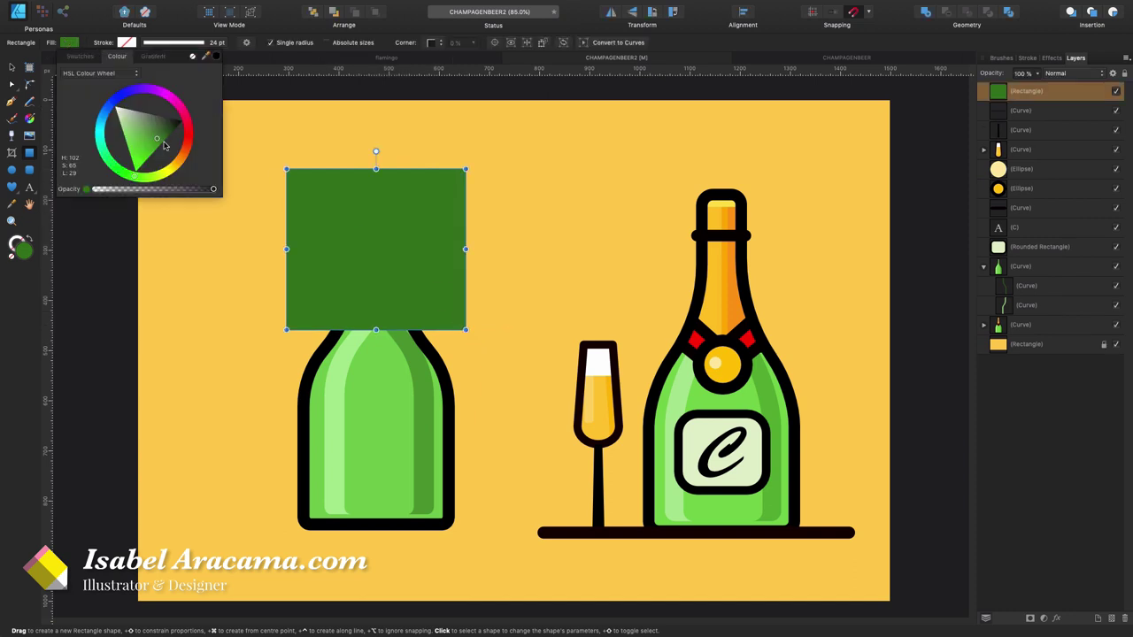
left_click(181, 164)
left_click_drag(161, 148, 166, 157)
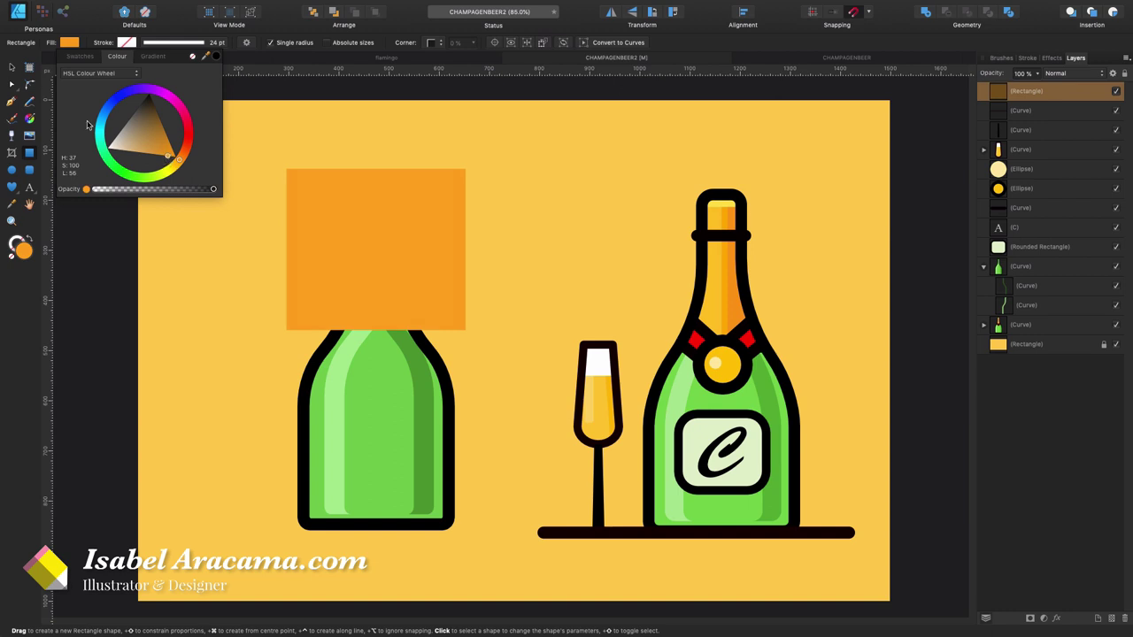
left_click(996, 94)
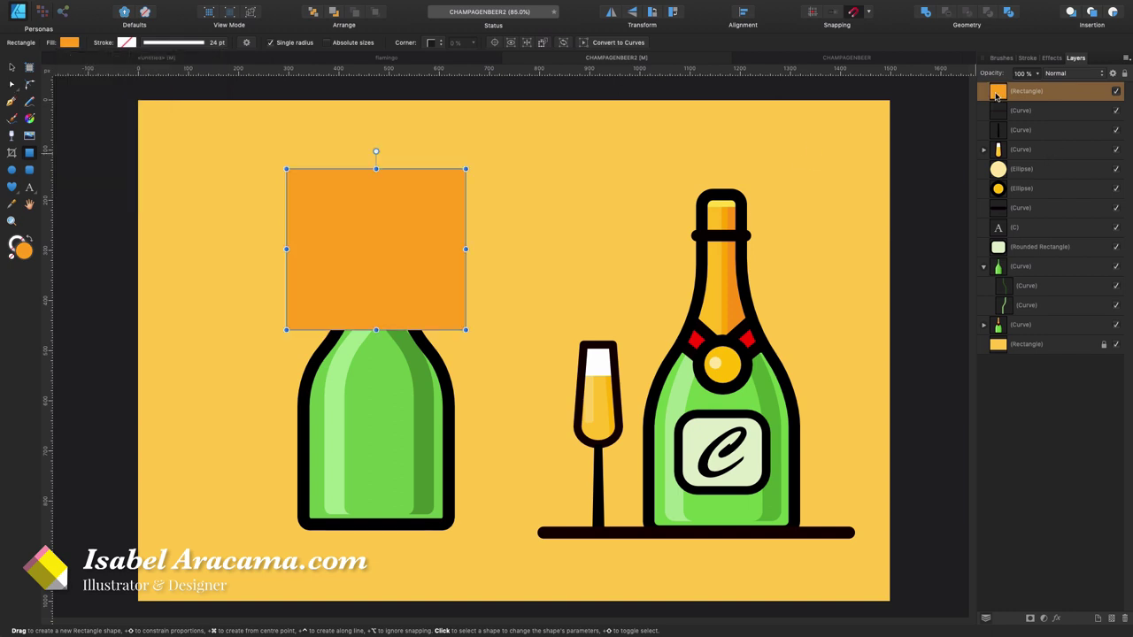
left_click_drag(996, 95, 1013, 267)
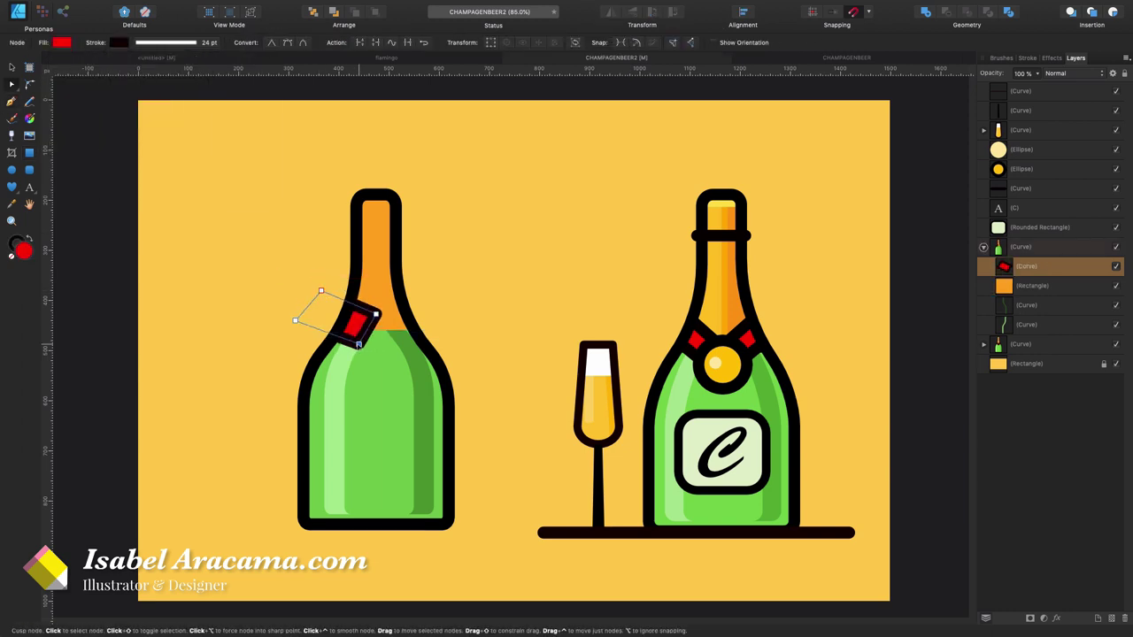
- Duplicate the red ribbon piece to the other side of the neck and draw a gold circle medallion
key("super+j")
left_click_drag(379, 328, 434, 308)
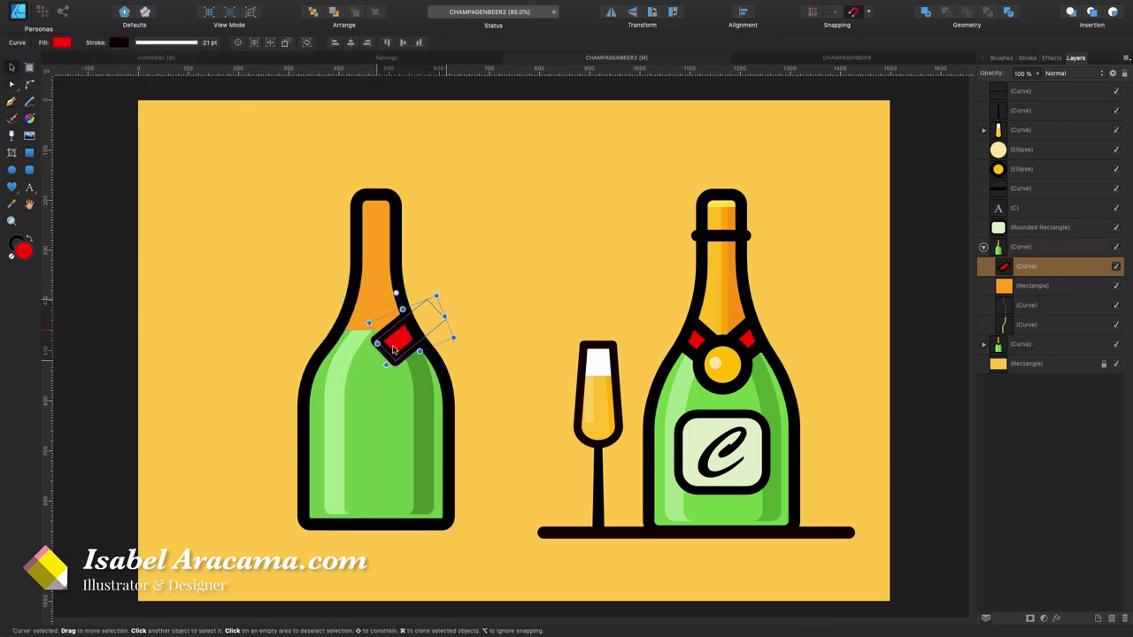
key("m")
mouse_move(351, 337)
left_mouse_down()
mouse_move(400, 387)
mouse_move(403, 354)
left_mouse_up()
left_click(61, 42)
- Thicken the gold medallion's outline to 23 pt
left_click(390, 386)
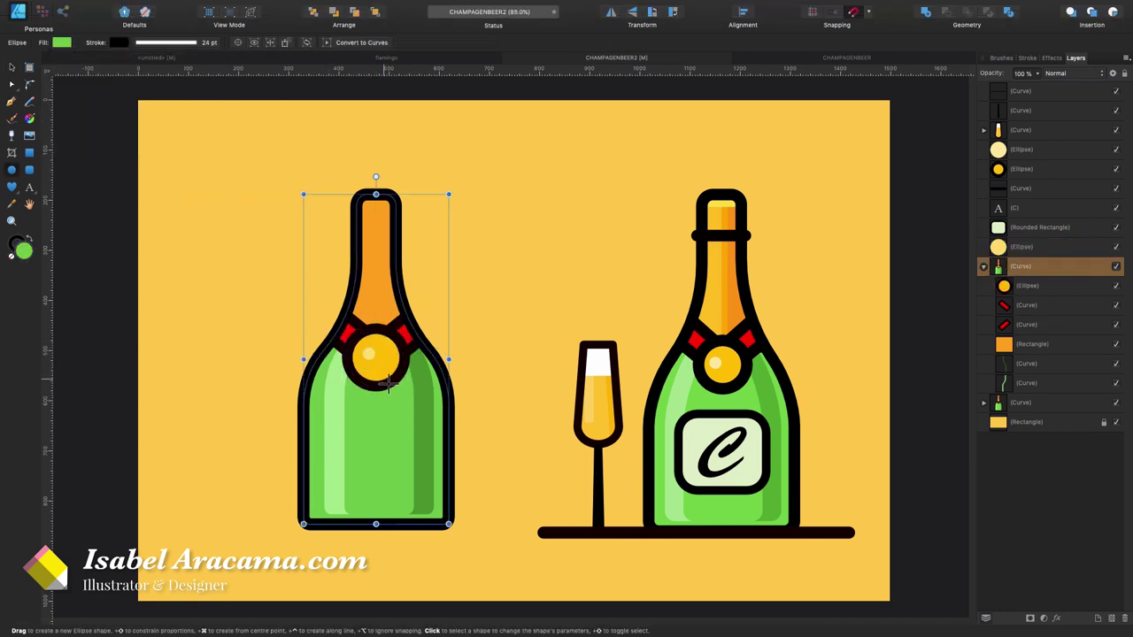
left_click(12, 68)
left_click(234, 225)
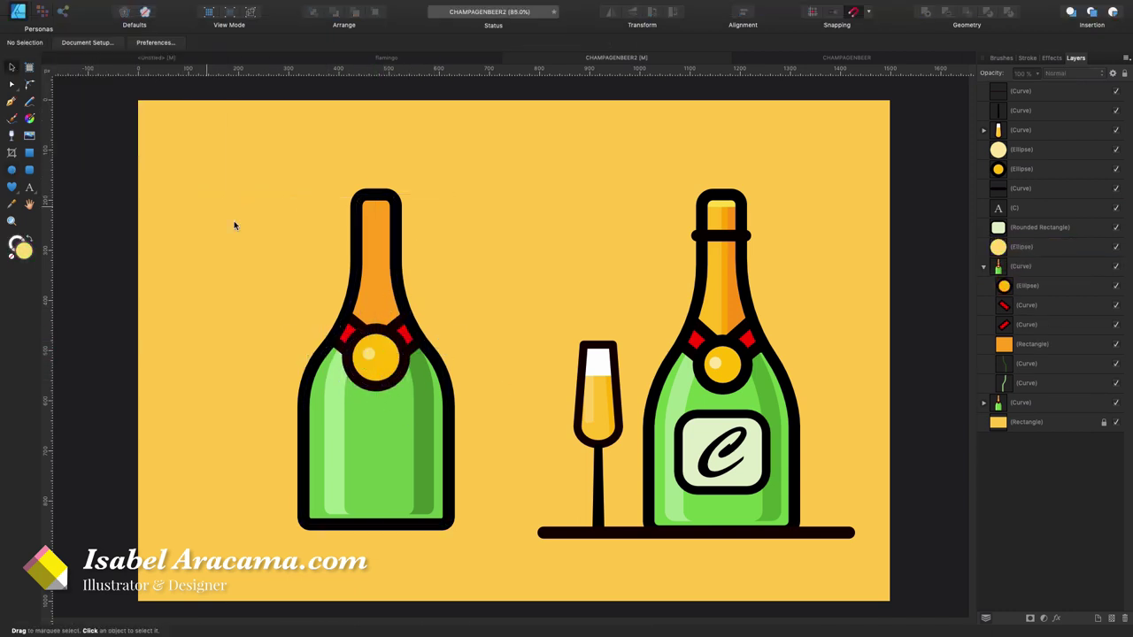
left_click(405, 372)
left_click(402, 370)
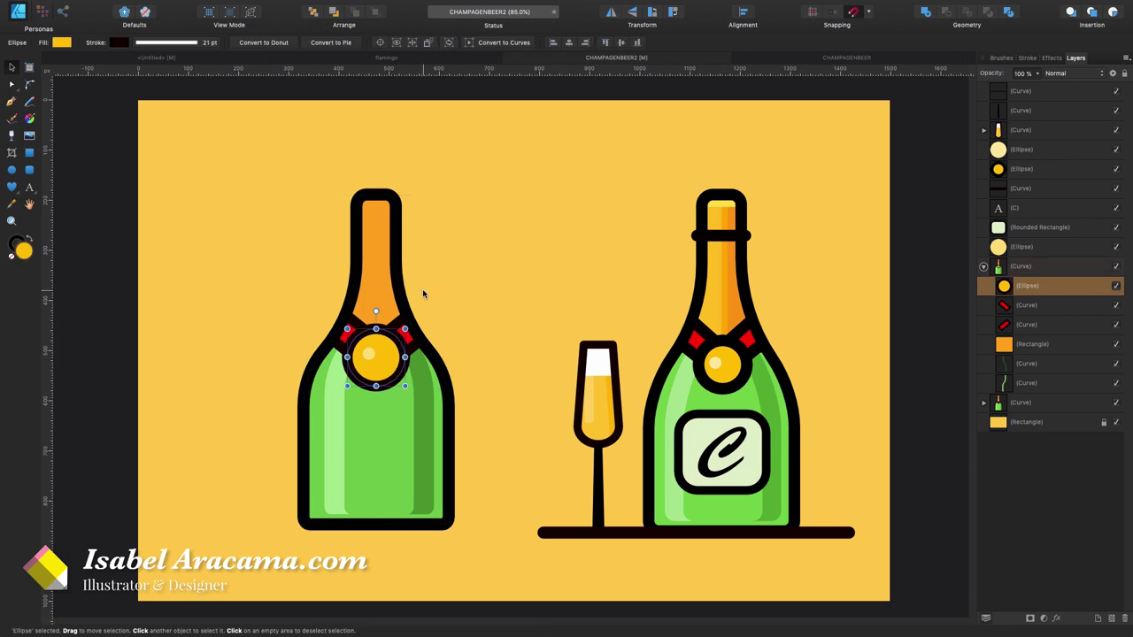
left_click(151, 42)
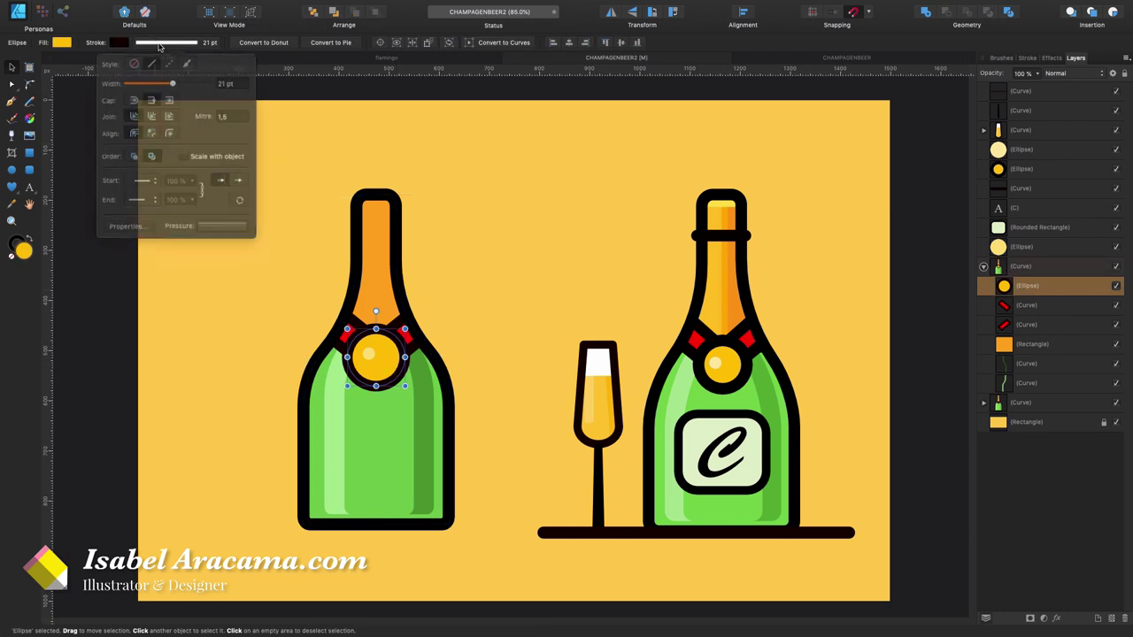
left_click_drag(172, 83, 175, 83)
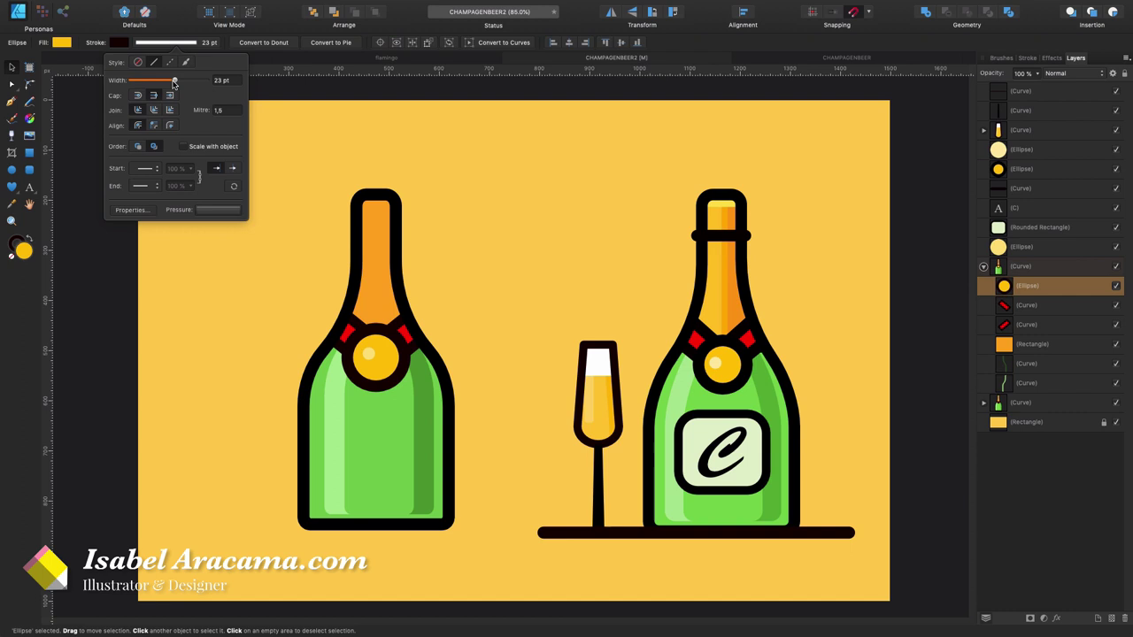
left_click(450, 249)
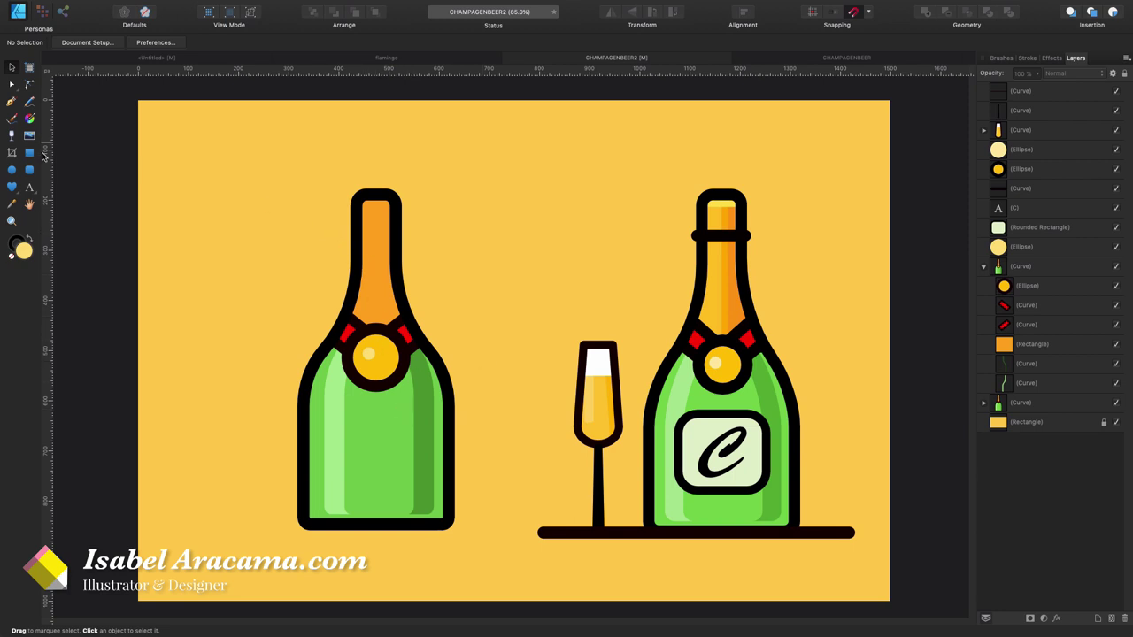
- Draw a straight horizontal line across the left bottle's neck with the Pen tool
left_click(11, 101)
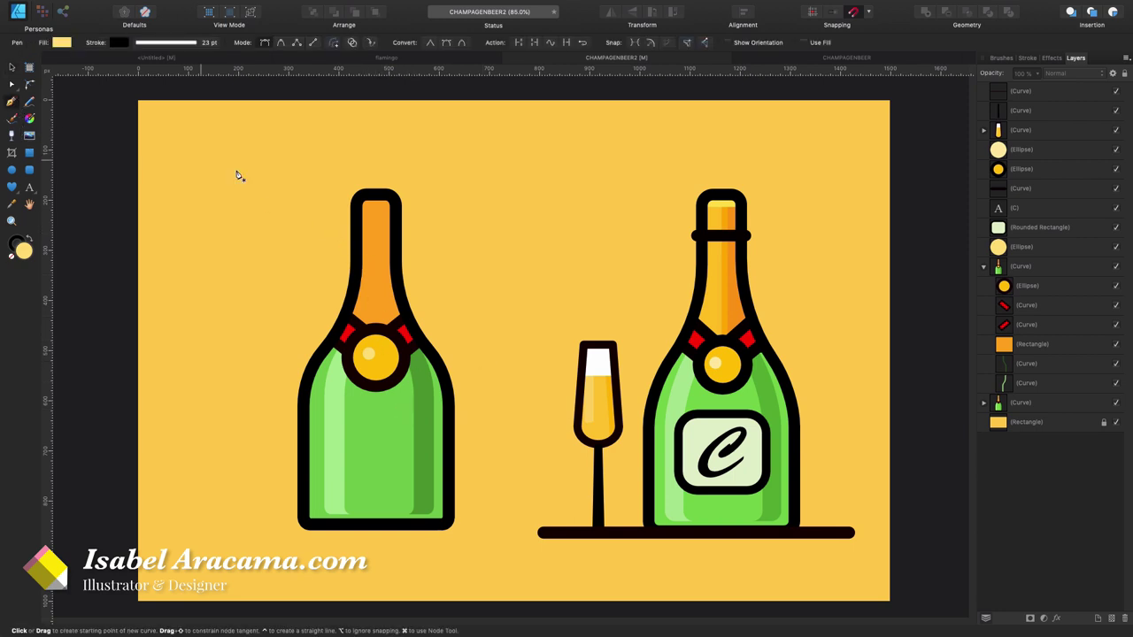
left_click(341, 231)
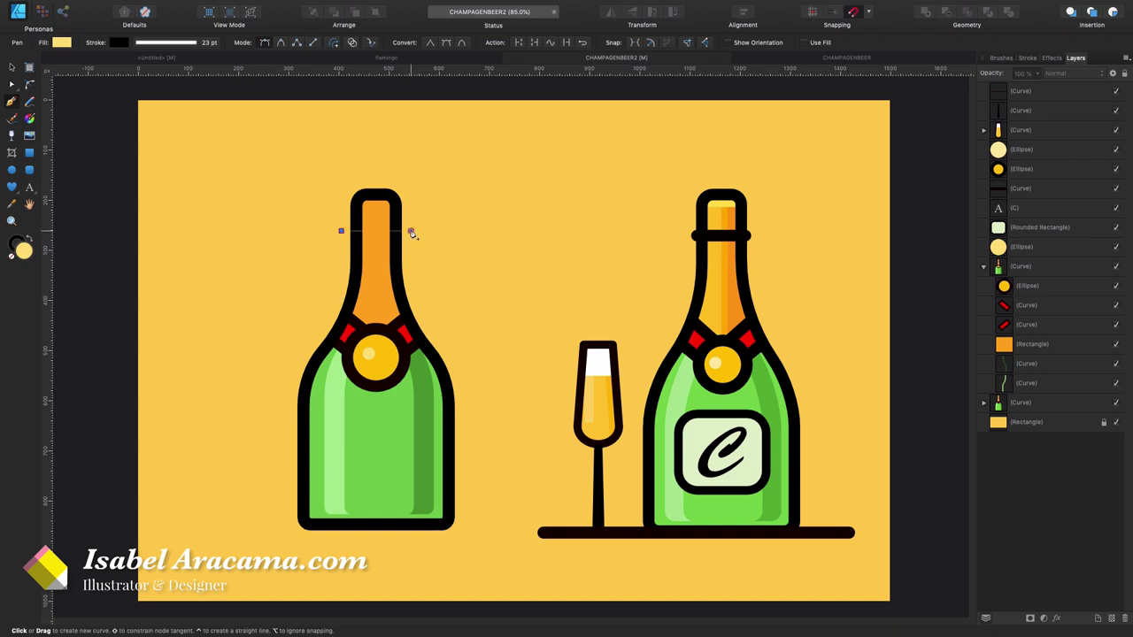
left_click(412, 231)
key("v")
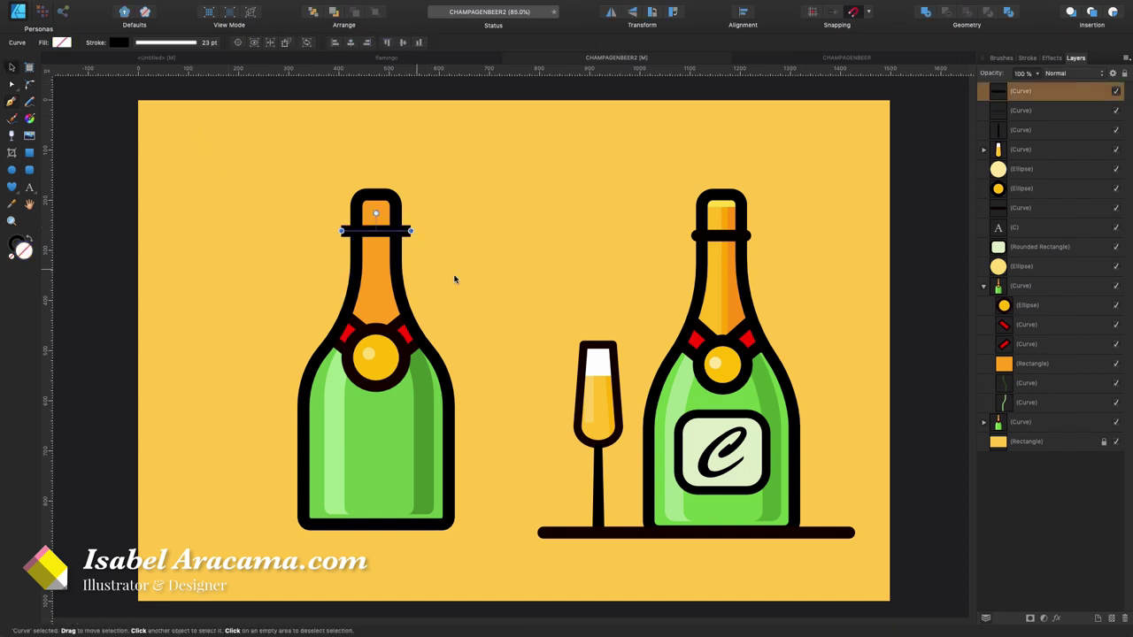
left_click(455, 278)
- Change the neck line's end caps and align its stroke outside the path
left_click(346, 231)
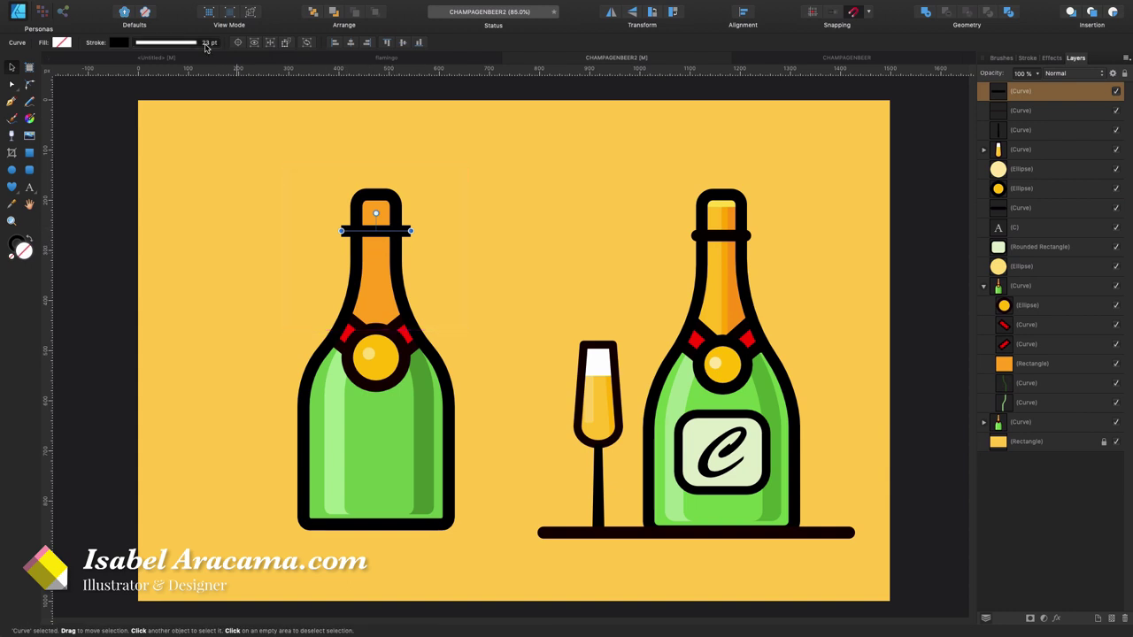
left_click(168, 43)
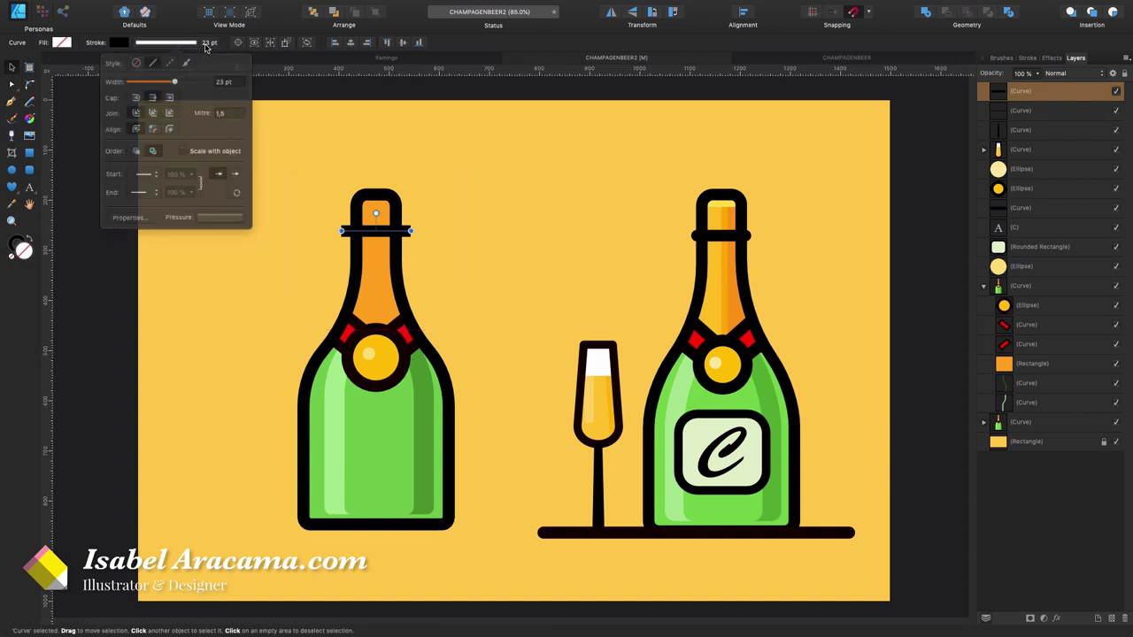
left_click(139, 98)
left_click(170, 126)
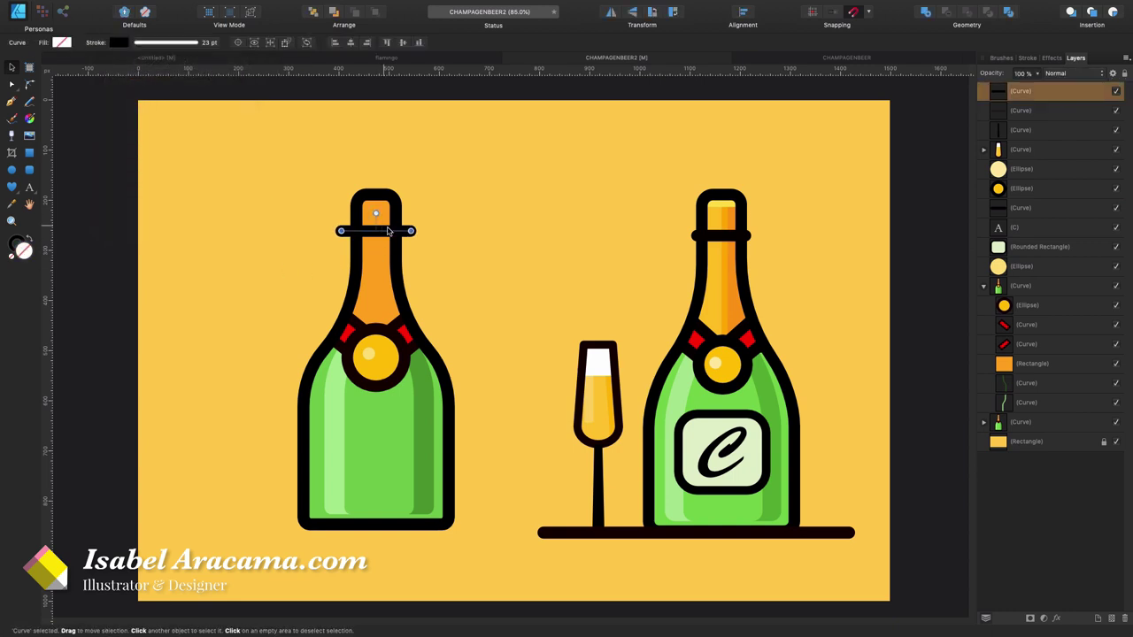
- Pull both end nodes of the neck line slightly inward
key("a")
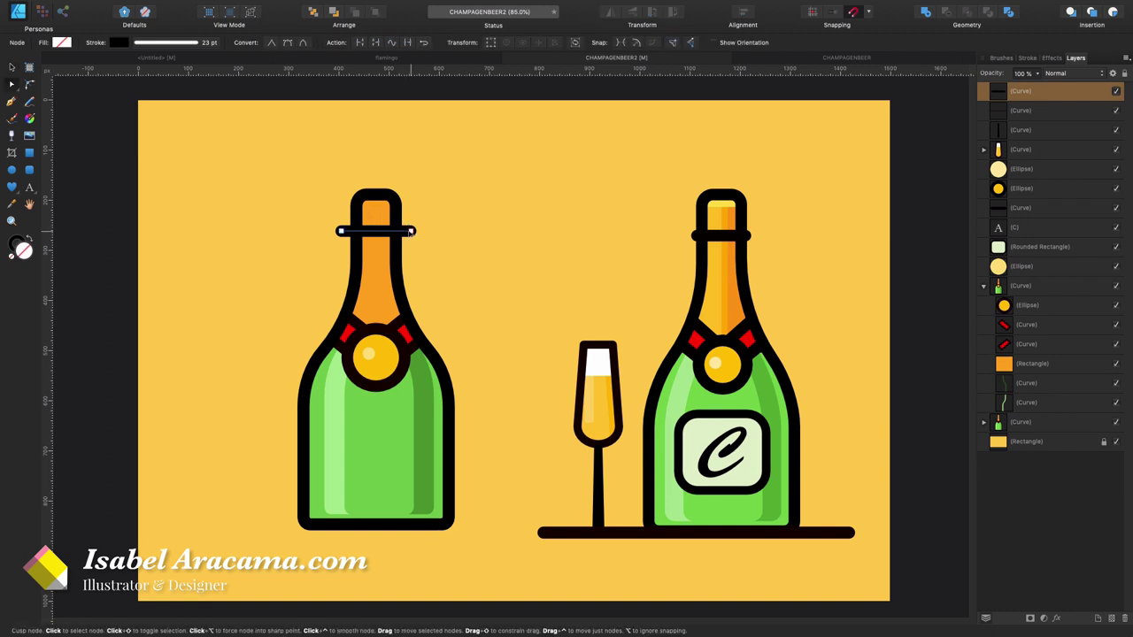
left_click_drag(412, 232, 406, 231)
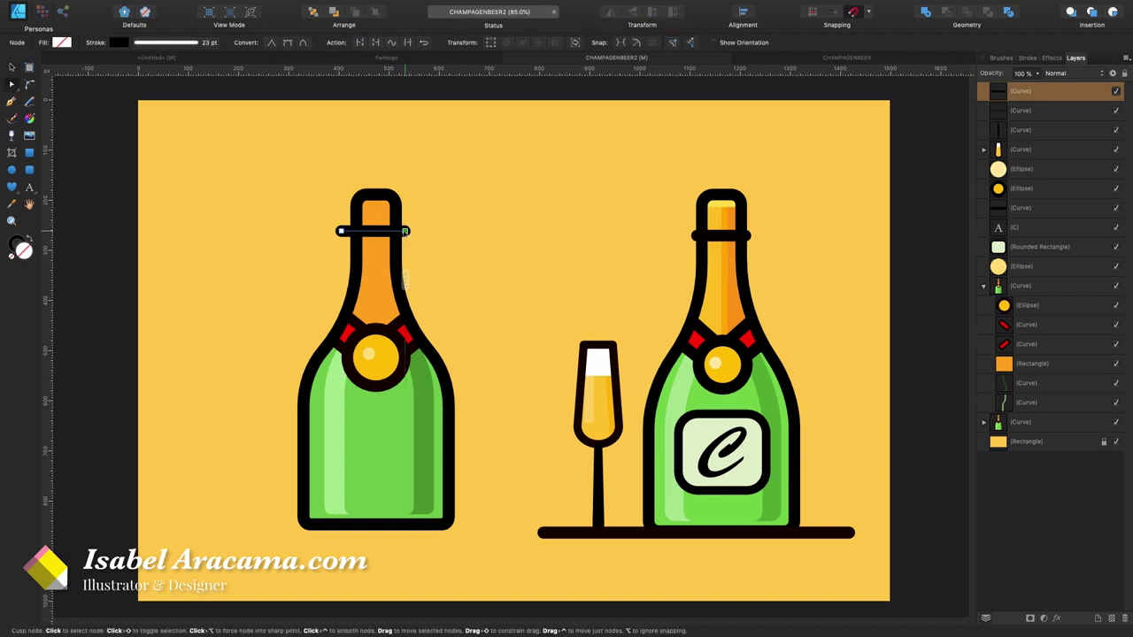
left_click(341, 231)
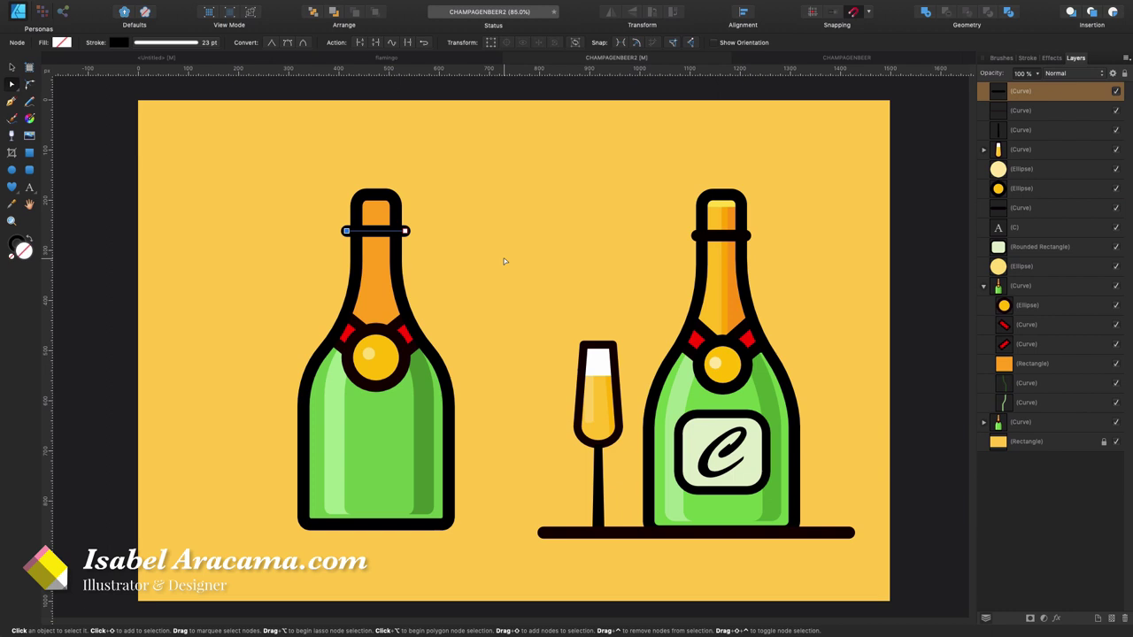
left_click(503, 261)
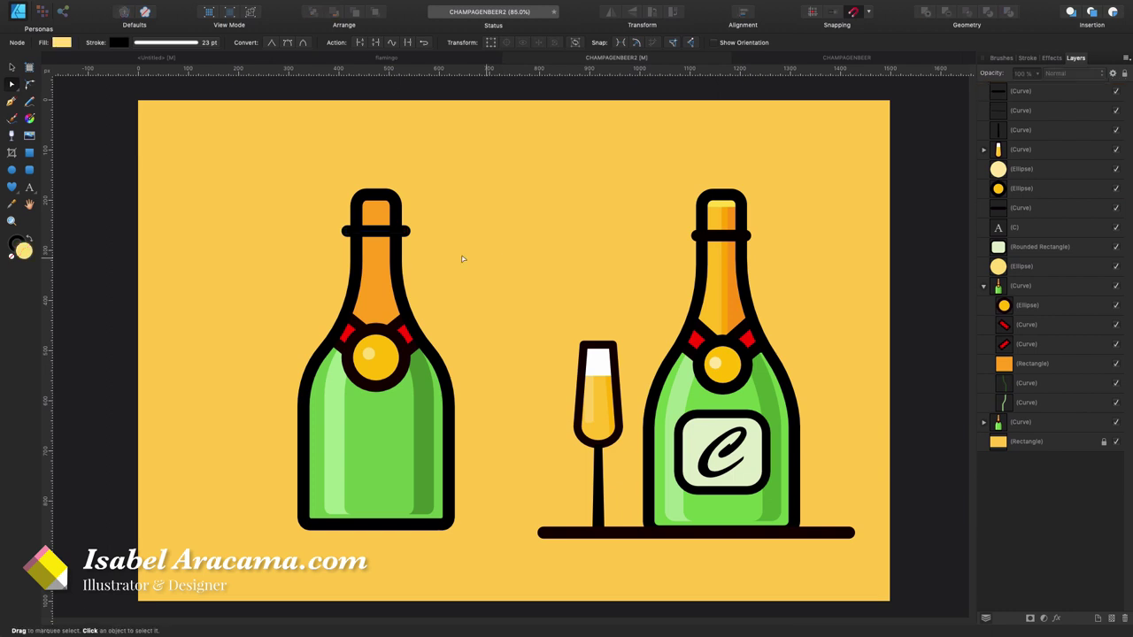
left_click(388, 232)
left_click_drag(348, 229, 400, 231)
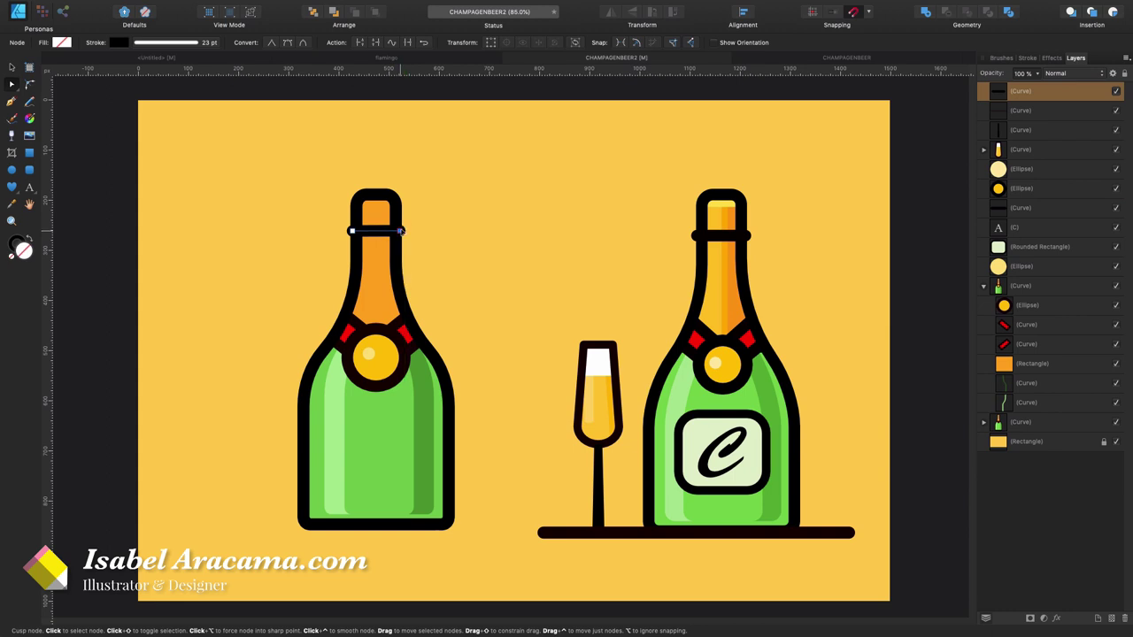
left_click(513, 256)
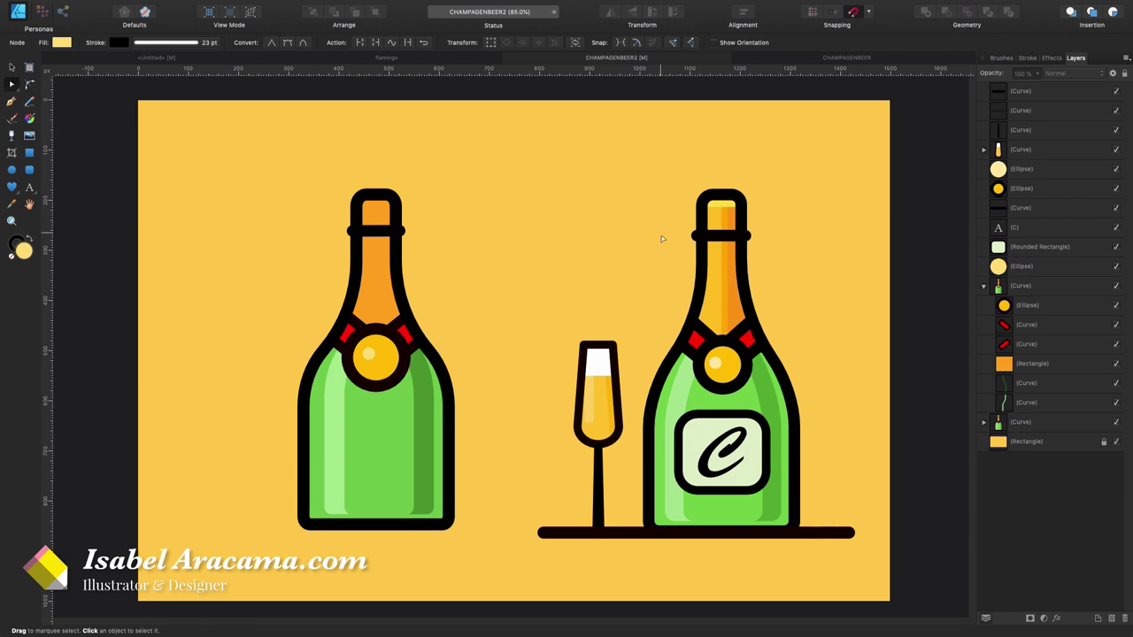
- Duplicate the orange neck foil into a narrow stripe with a lighter, pale gold fill
left_click(363, 264)
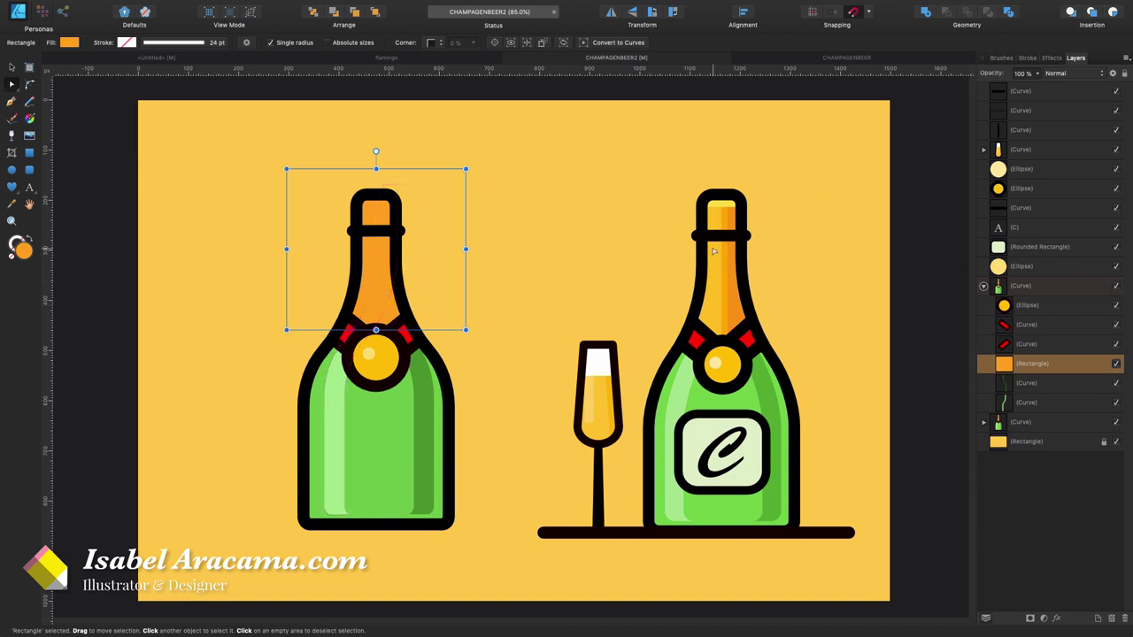
key("super+j")
left_click_drag(466, 249, 376, 249)
left_click(71, 42)
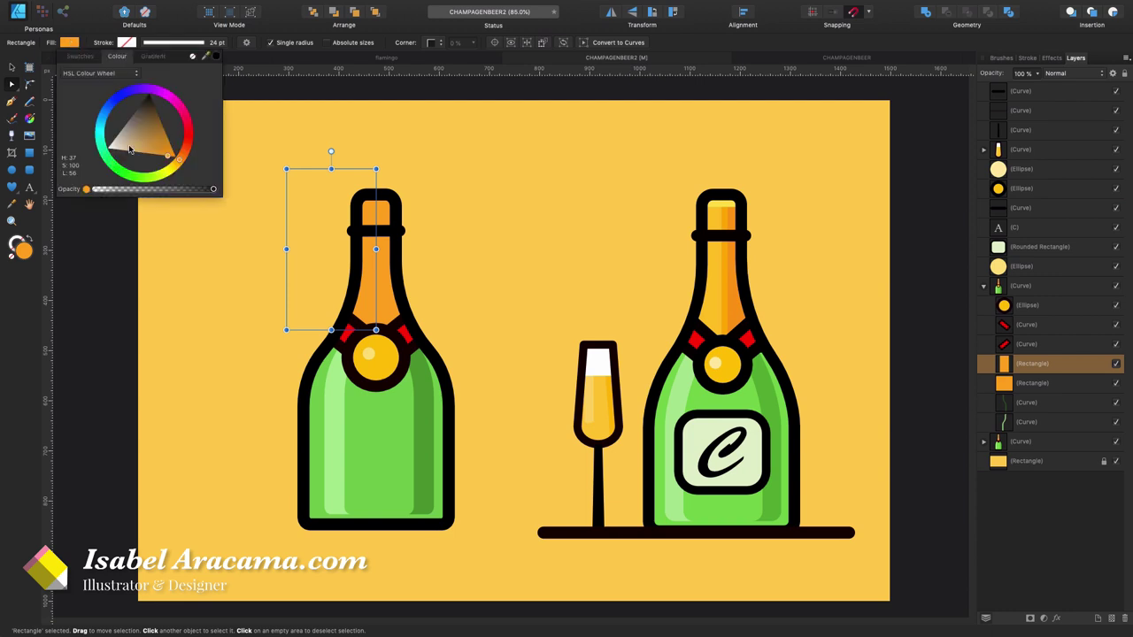
mouse_move(164, 157)
left_mouse_down()
mouse_move(141, 164)
mouse_move(175, 167)
mouse_move(183, 154)
left_mouse_up()
- Duplicate the stripe at 60% opacity as a darker shading band
key("ctrl+j")
key("6")
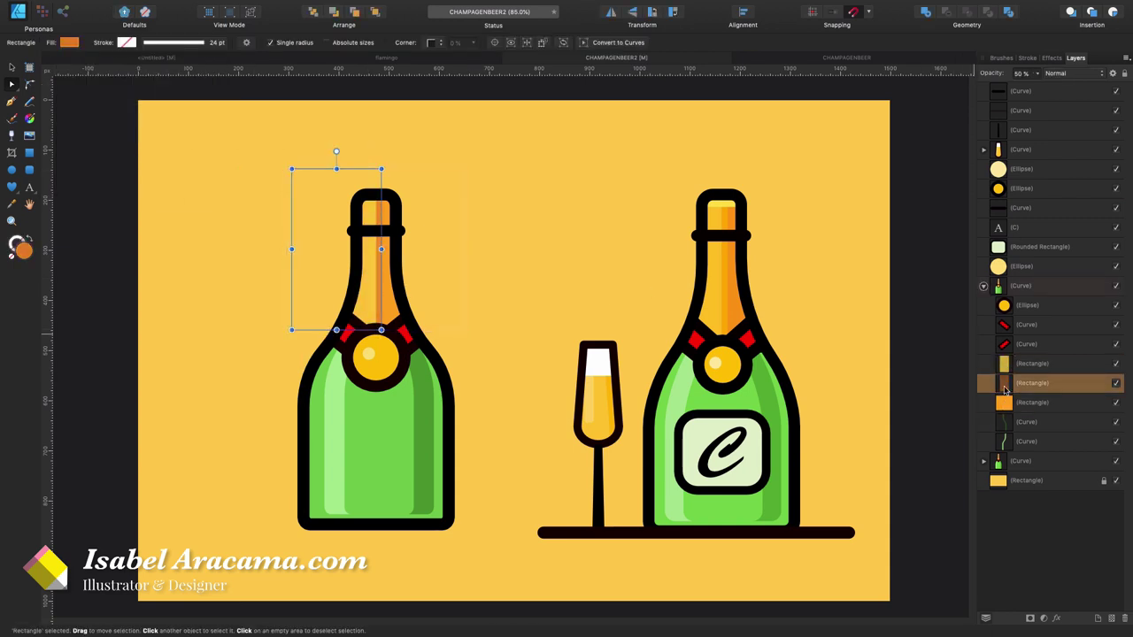
left_click(1031, 402)
left_click(69, 41)
left_click(565, 241)
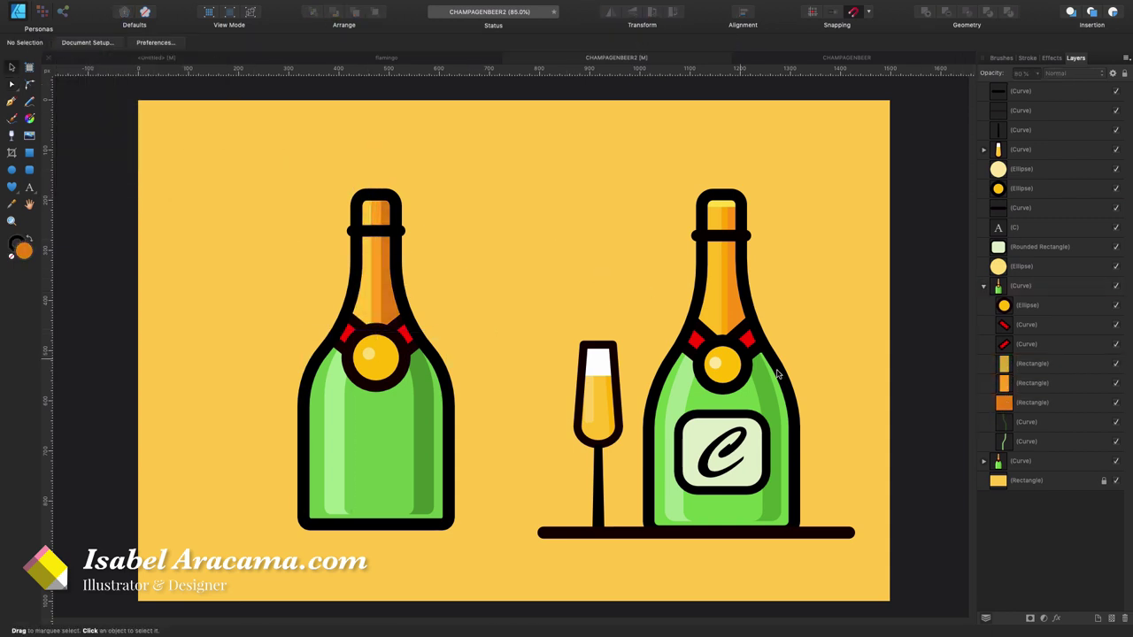
left_click(30, 152)
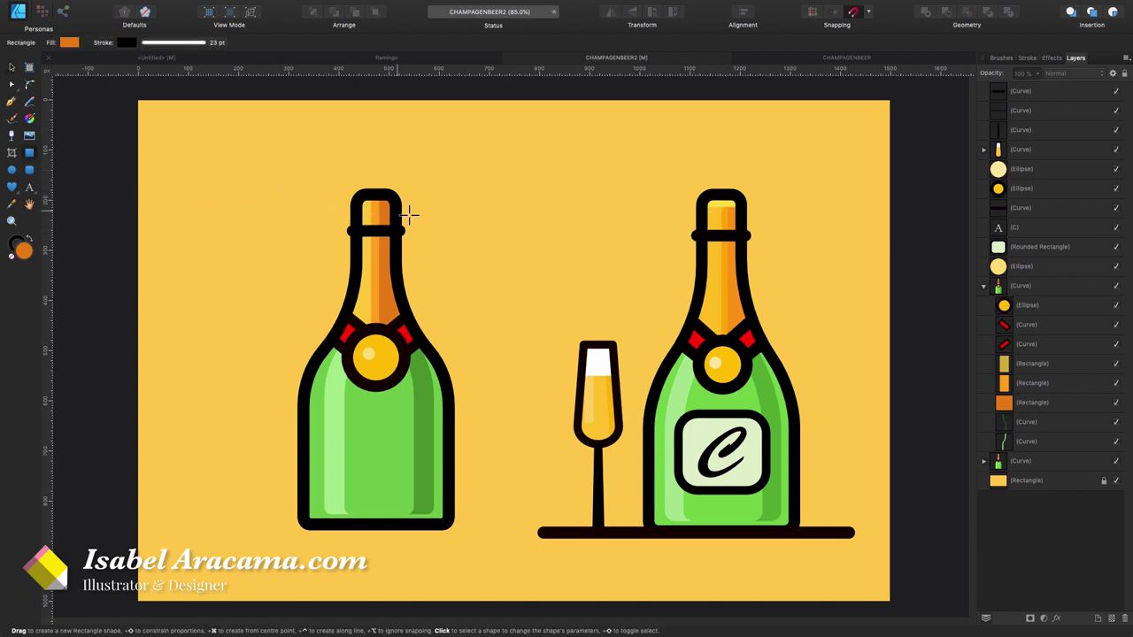
- Draw an outline-free cap rectangle and place it on the left bottle's top
left_click_drag(333, 183, 415, 203)
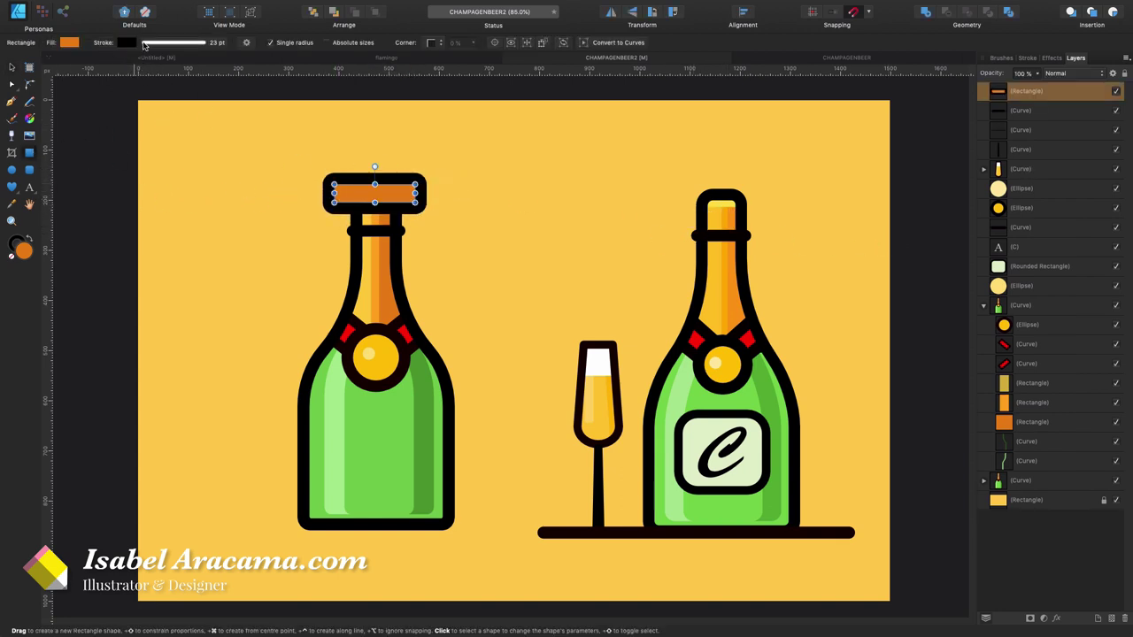
left_click(127, 42)
left_click(249, 57)
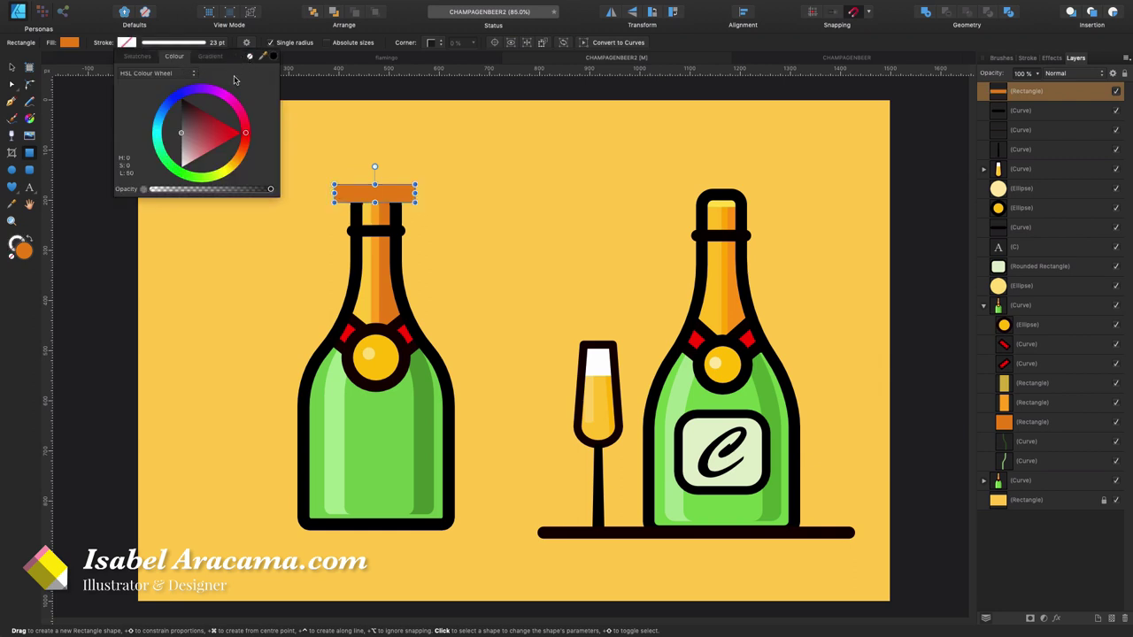
left_click(1015, 386)
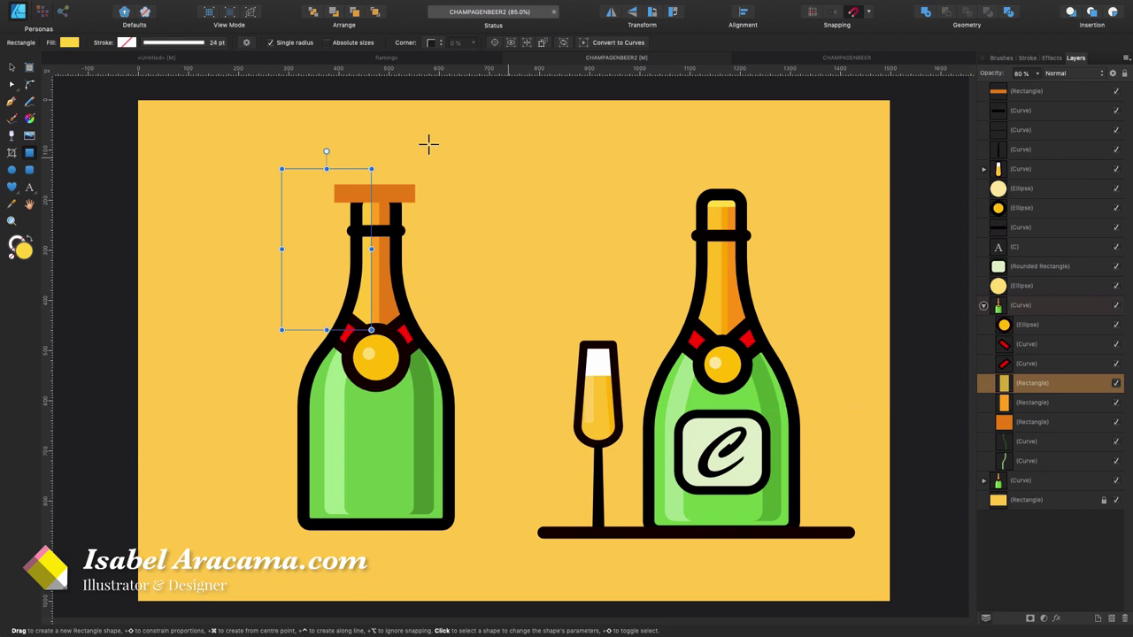
left_click(403, 198)
left_click_drag(402, 198, 407, 196)
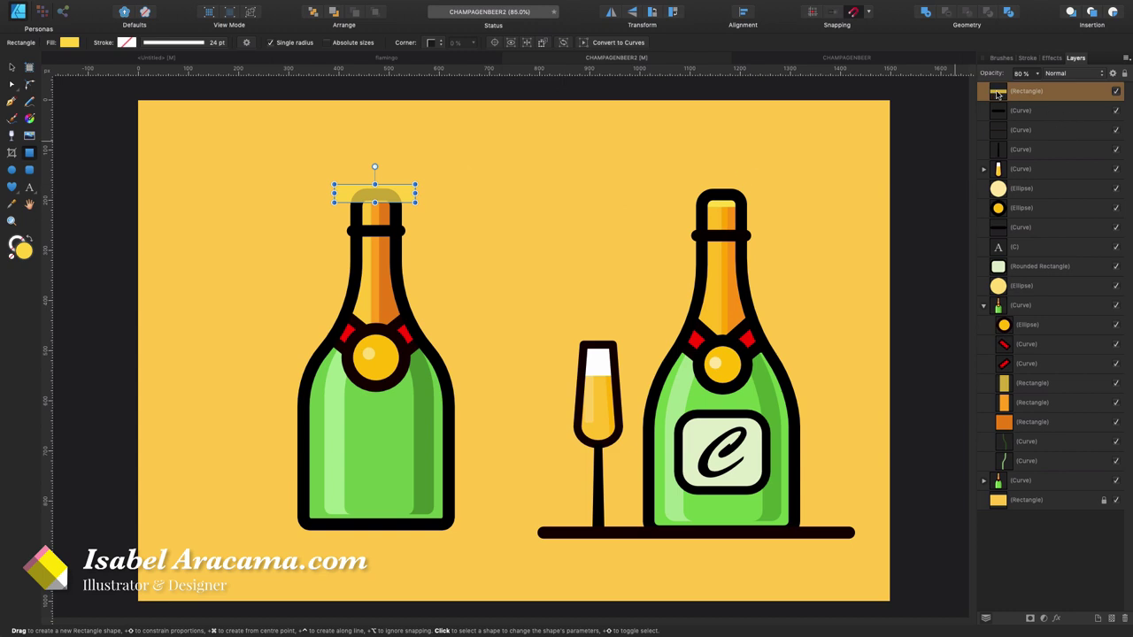
- Nest the cap rectangle inside the left bottle's group and give it a light yellow fill
left_click_drag(997, 94, 1011, 321)
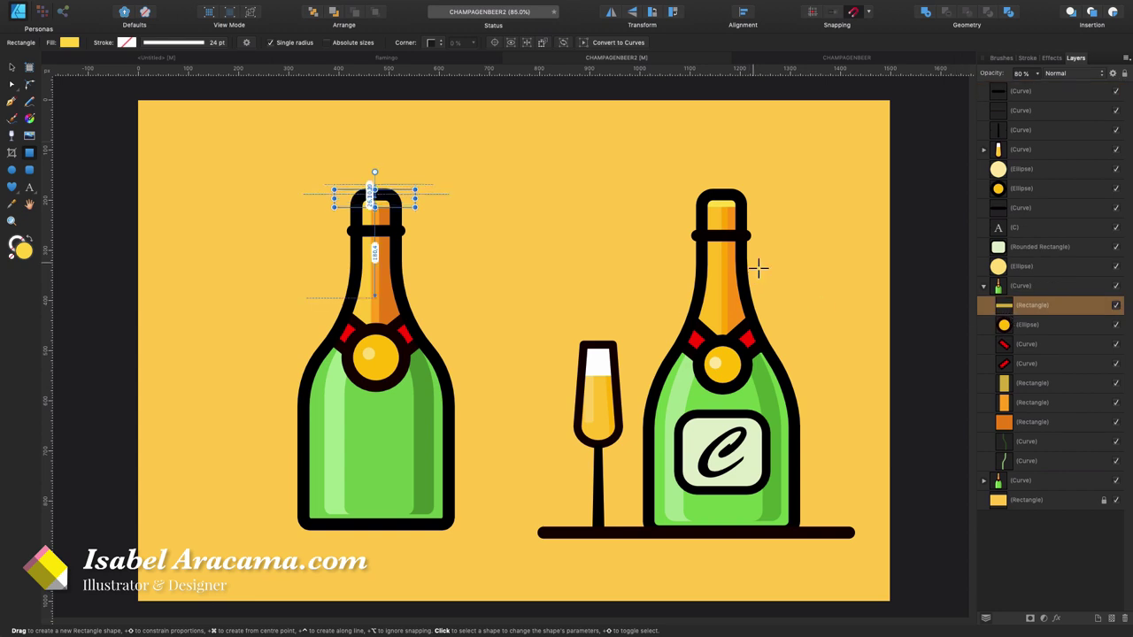
left_click(478, 226)
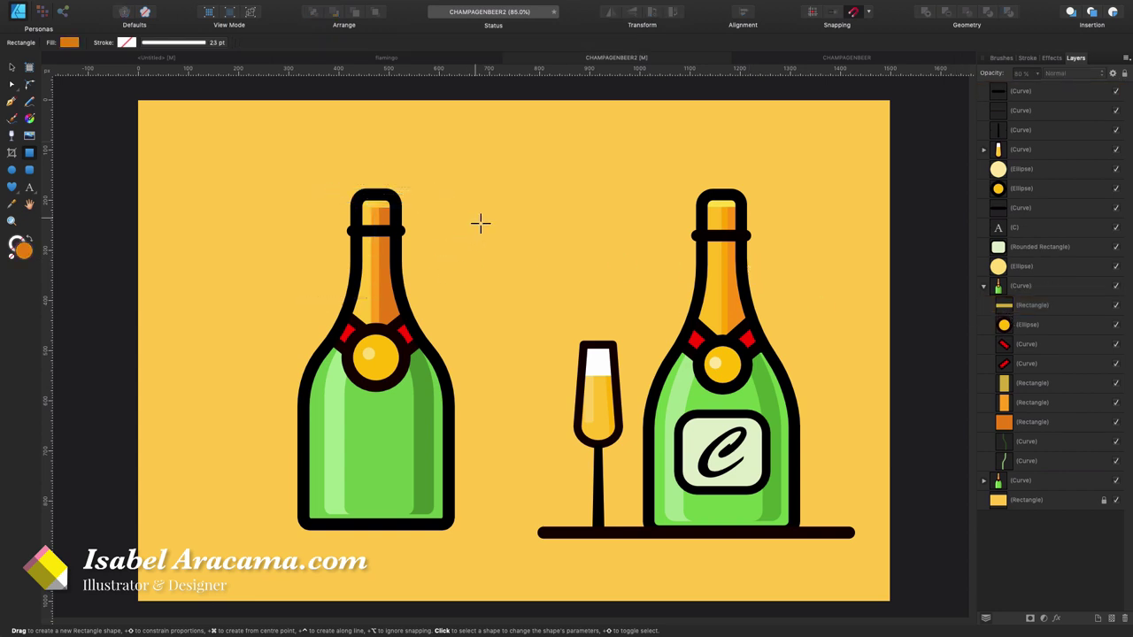
left_click(1020, 306)
left_click(69, 42)
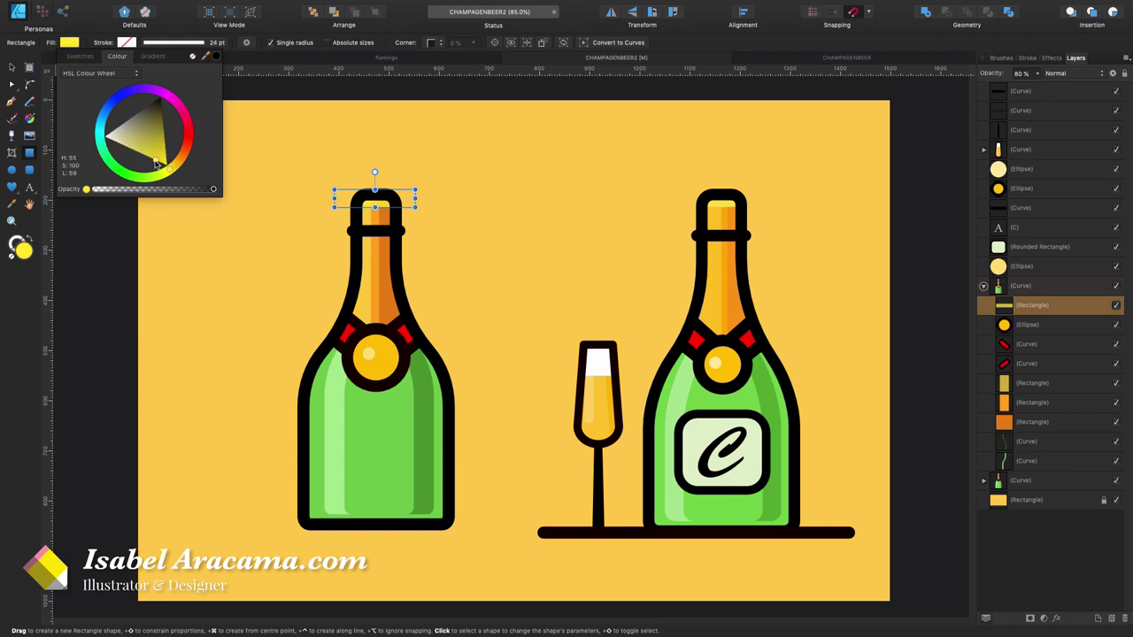
left_click_drag(156, 164, 151, 162)
left_click(483, 225)
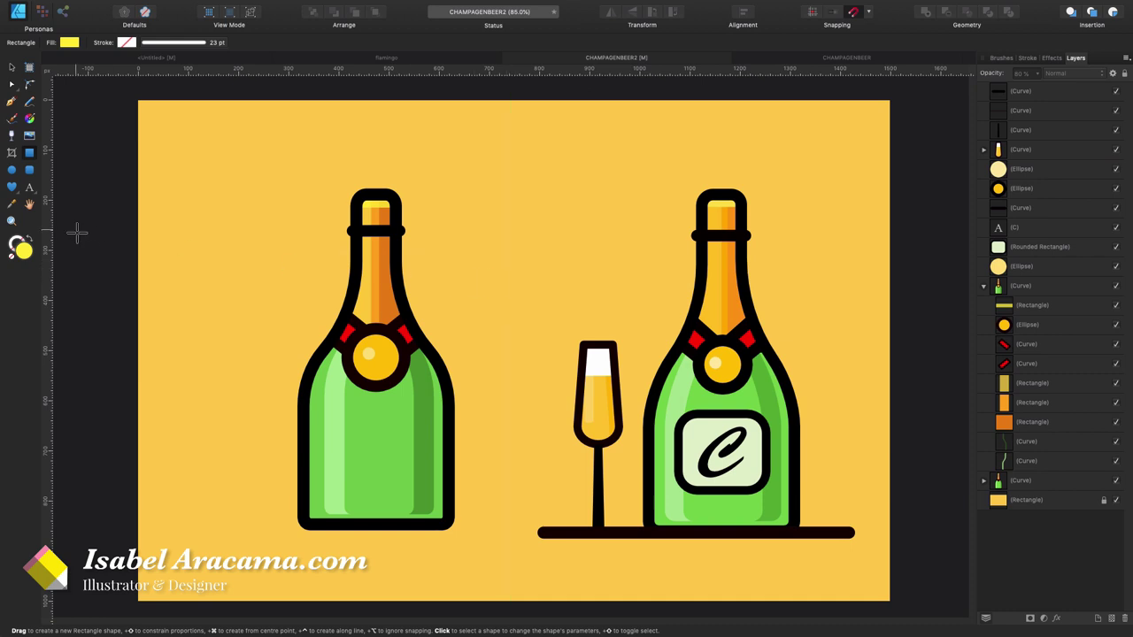
- Draw a rounded label on the left bottle's body with the bottle's outline style and yellow fill
left_click(28, 171)
left_click_drag(327, 414, 425, 495)
left_click(127, 42)
left_click(442, 376)
key("super+c")
left_click(374, 455)
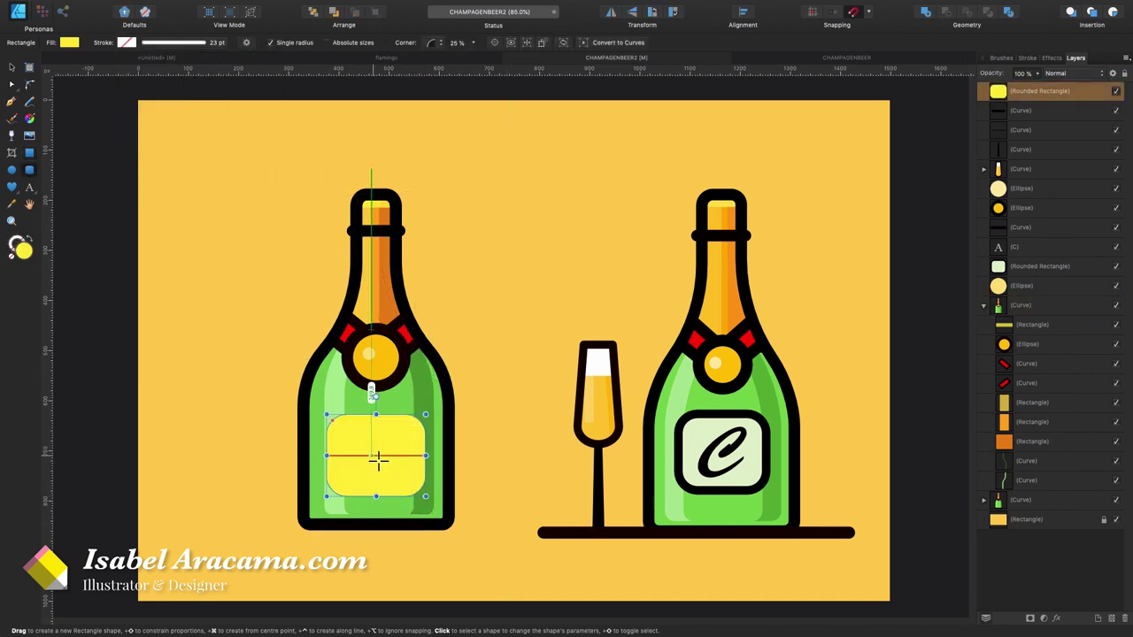
key("super+shift+v")
left_click(69, 42)
left_click(97, 58)
left_click(89, 111)
key("v")
left_click(283, 197)
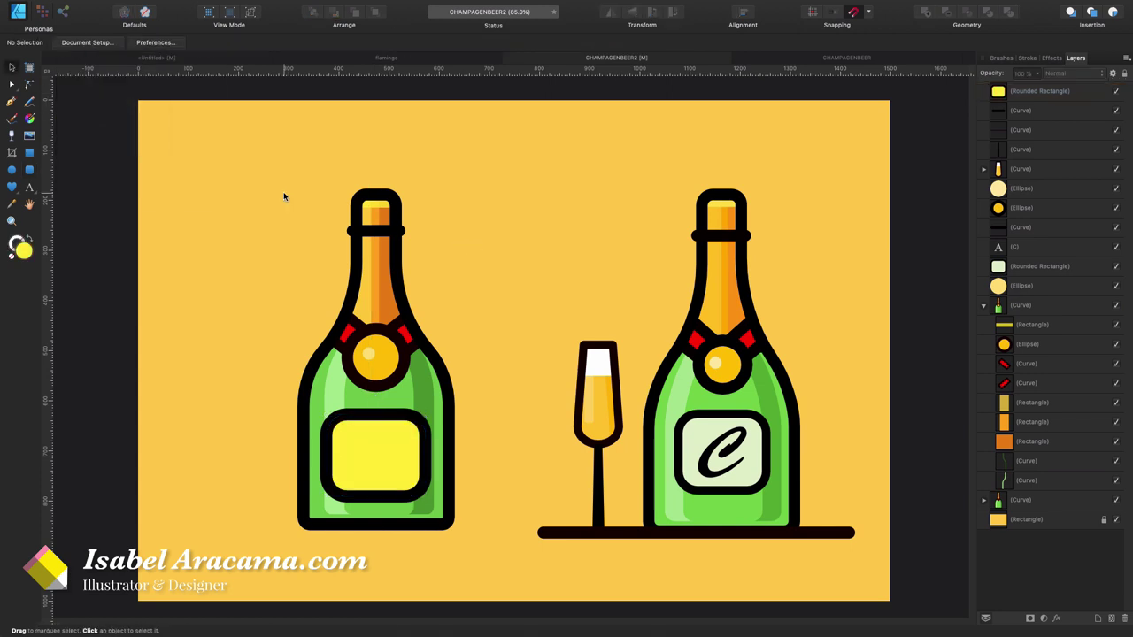
left_click(423, 459)
- Add an Art Text letter 'C' set in a script font
key("t")
left_click_drag(198, 164, 253, 235)
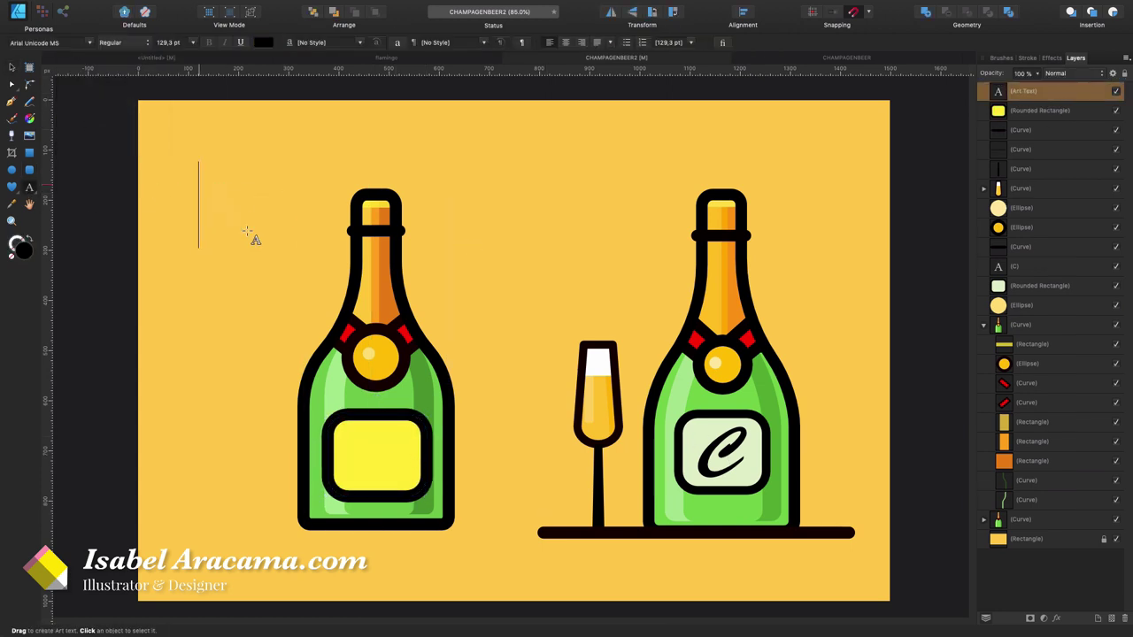
type("C")
key("super+a")
left_click(53, 42)
left_click(53, 71)
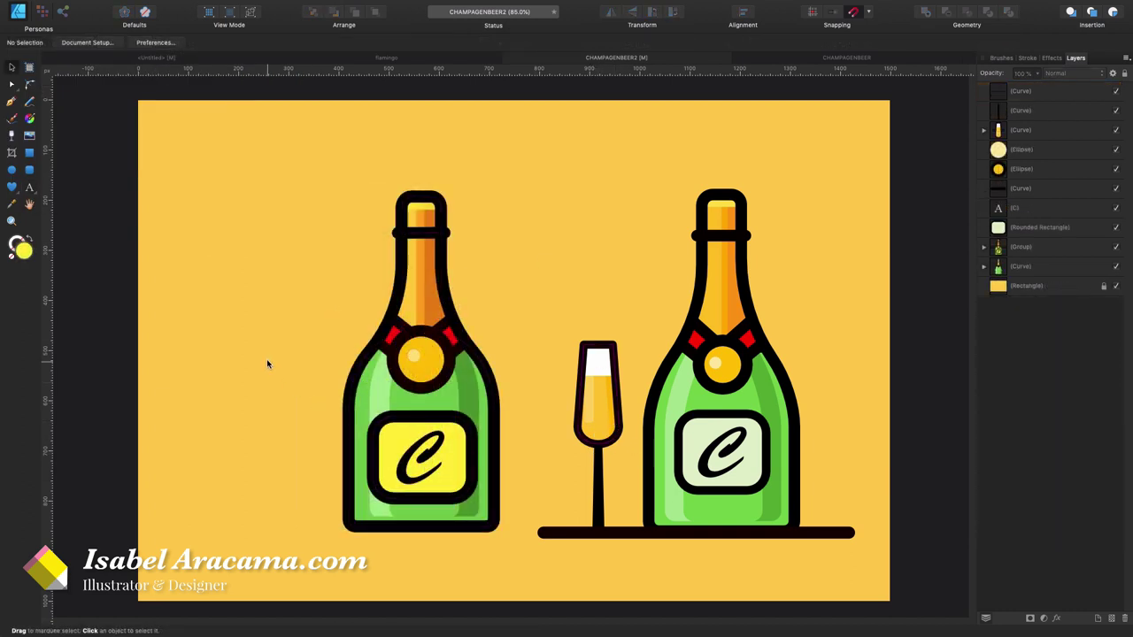
- Draw a tall yellow rounded rectangle left of the bottle with a black 20 pt outline
left_click(31, 172)
left_click_drag(220, 220, 283, 382)
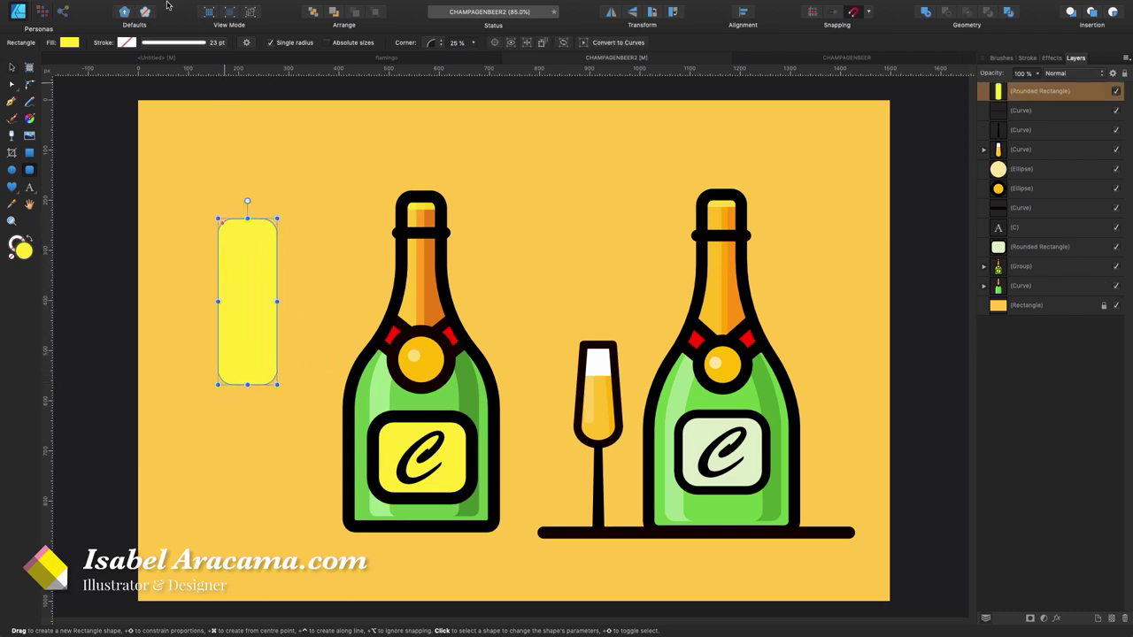
left_click(129, 43)
left_click(192, 133)
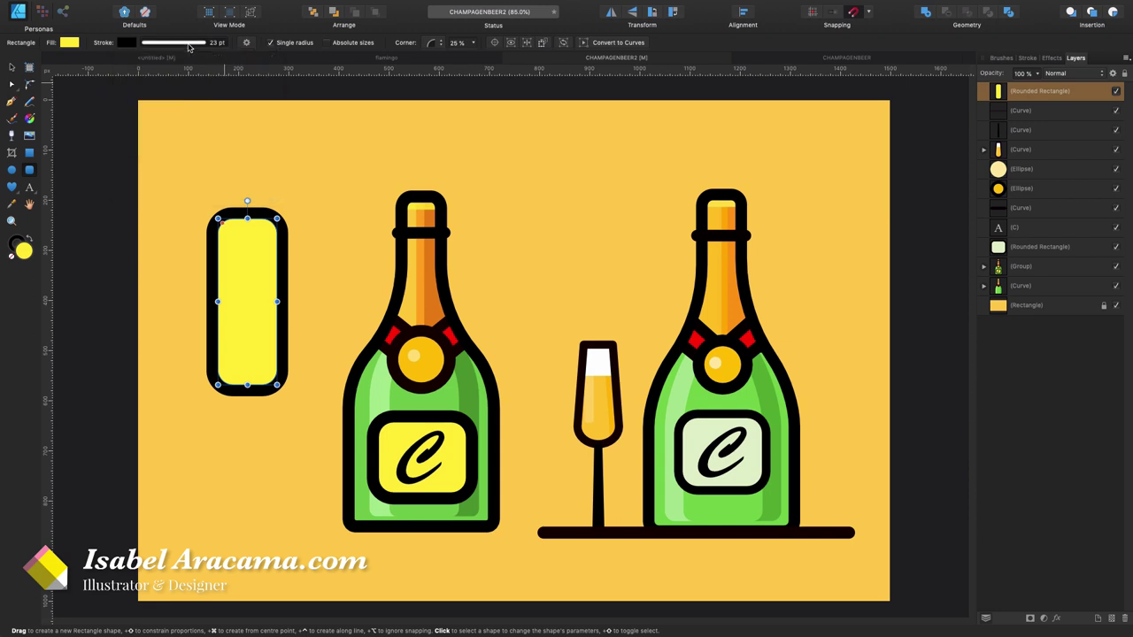
left_click(188, 44)
mouse_move(181, 83)
left_mouse_down()
mouse_move(164, 81)
mouse_move(180, 81)
left_mouse_up()
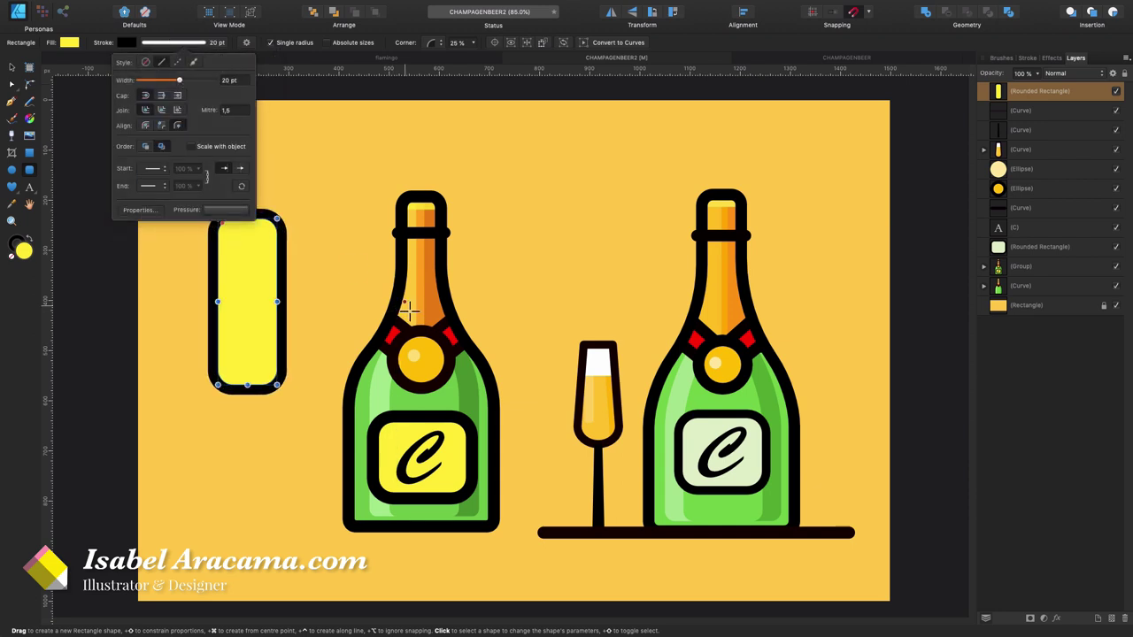
left_click(14, 68)
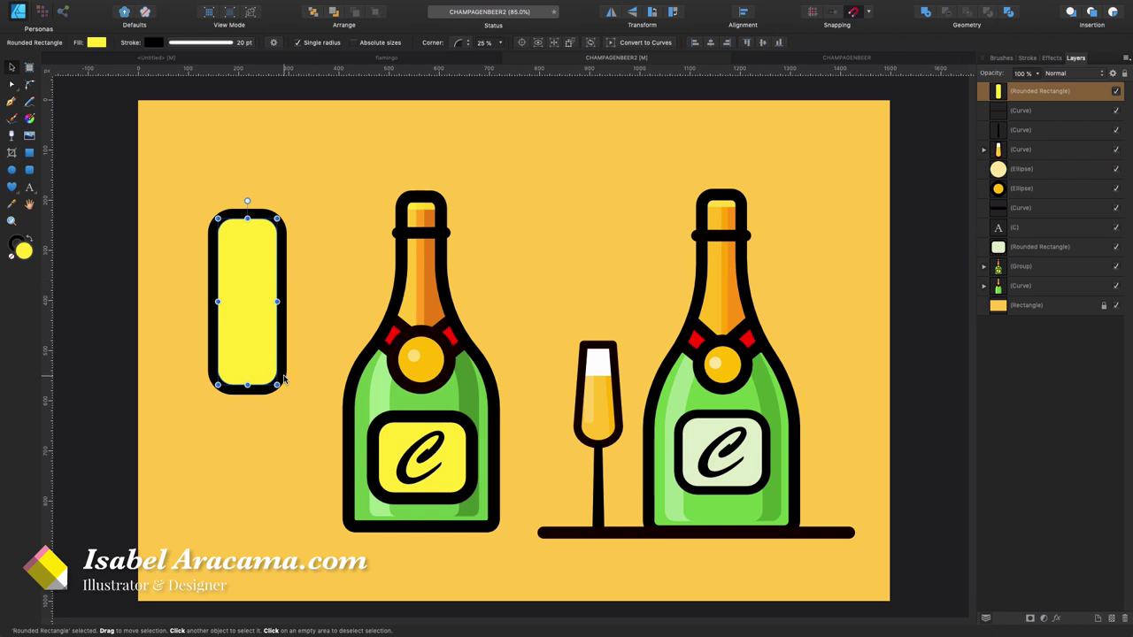
- Give the shape separate corner radii: square 0% top corners and 50% rounded bottom corners
key("a")
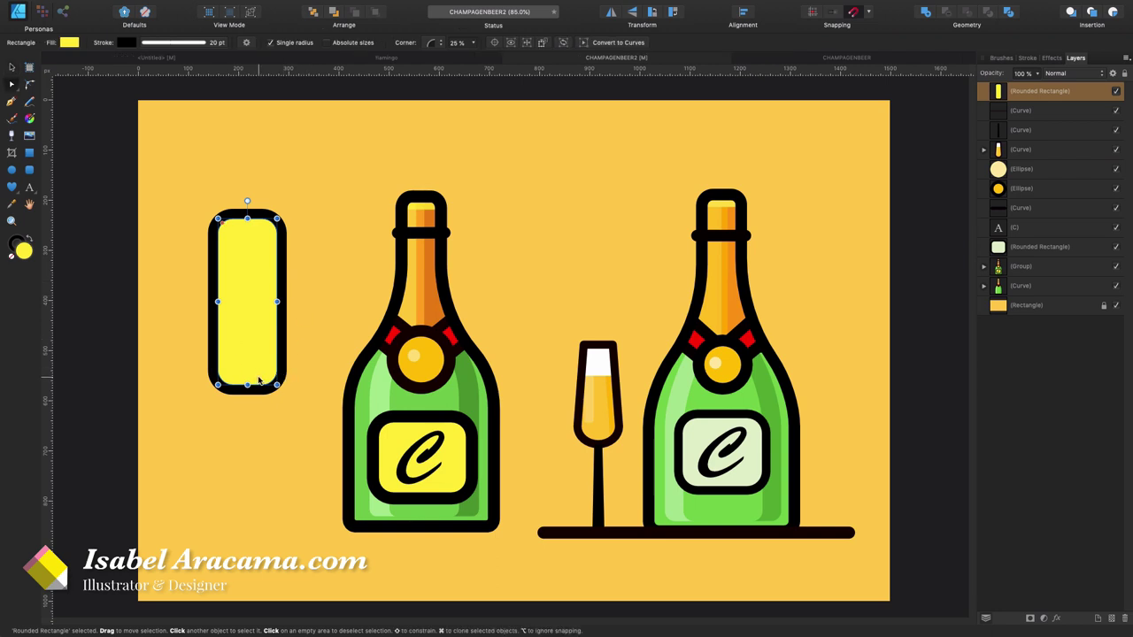
left_click(271, 42)
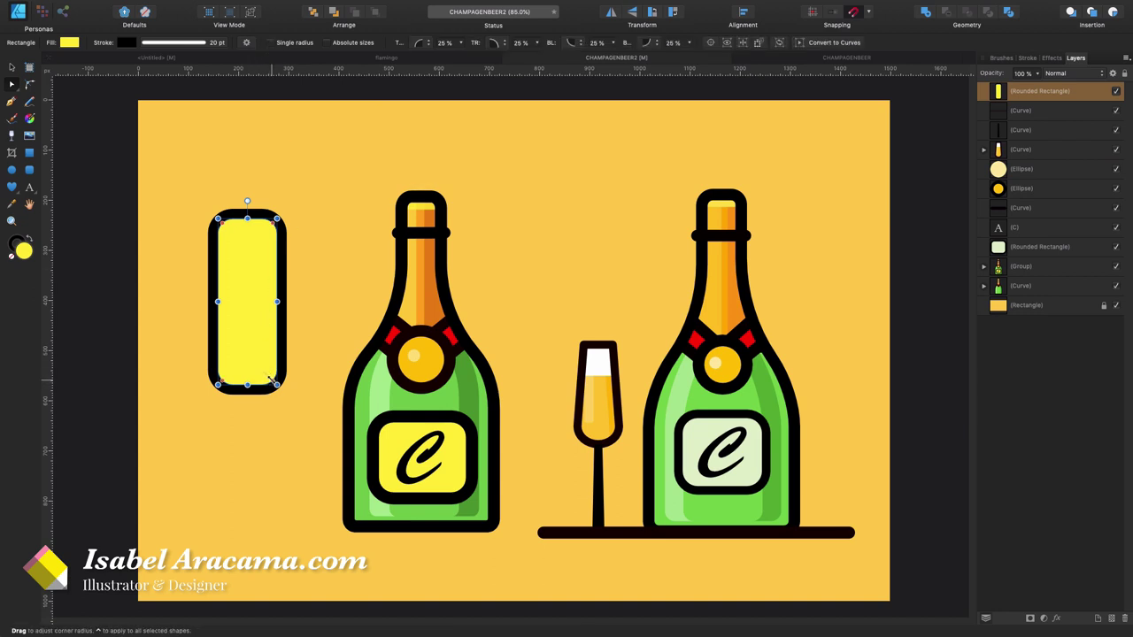
left_click_drag(270, 377, 263, 365)
key("v")
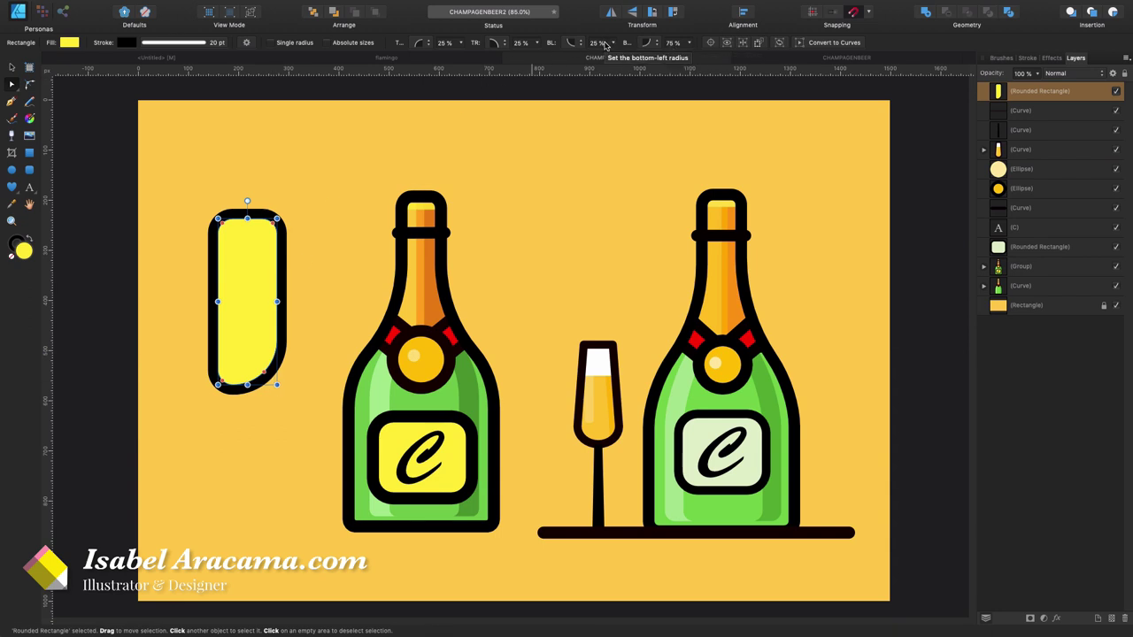
left_click(598, 42)
type("75")
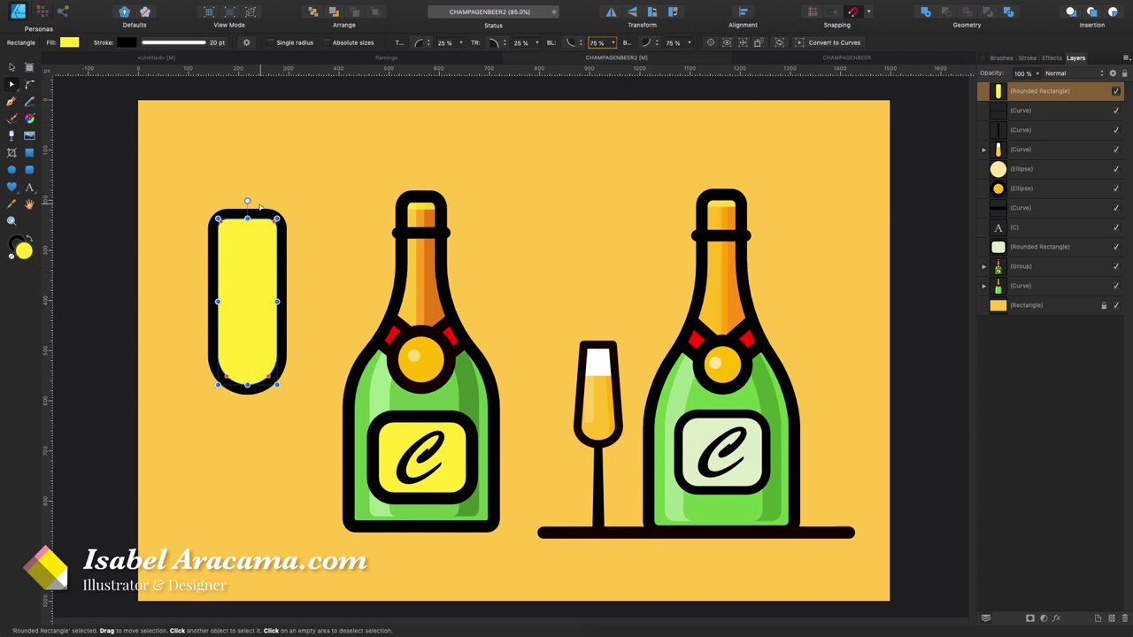
left_click_drag(270, 223, 293, 213)
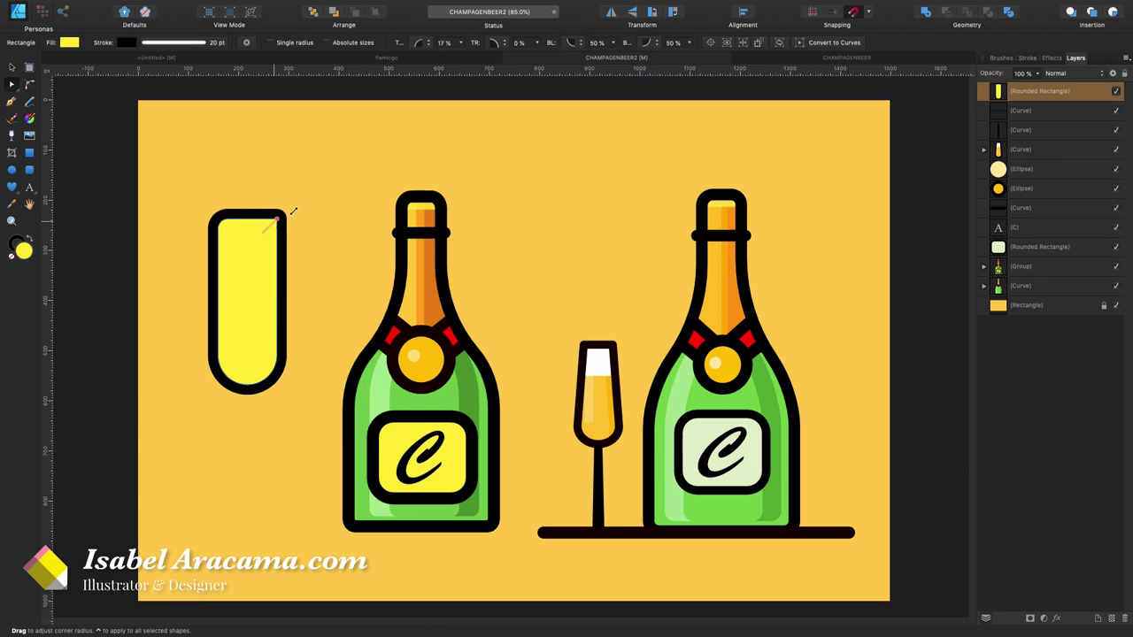
left_click_drag(218, 218, 194, 196)
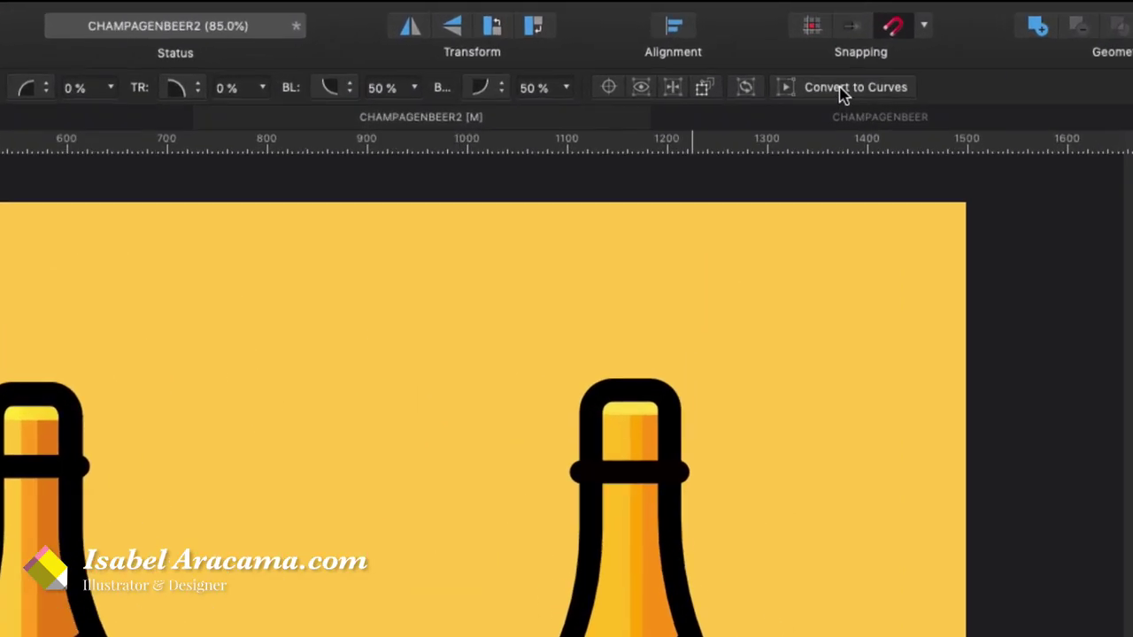
- Convert the shape to curves and move its top points inward to taper the glass
left_click(828, 42)
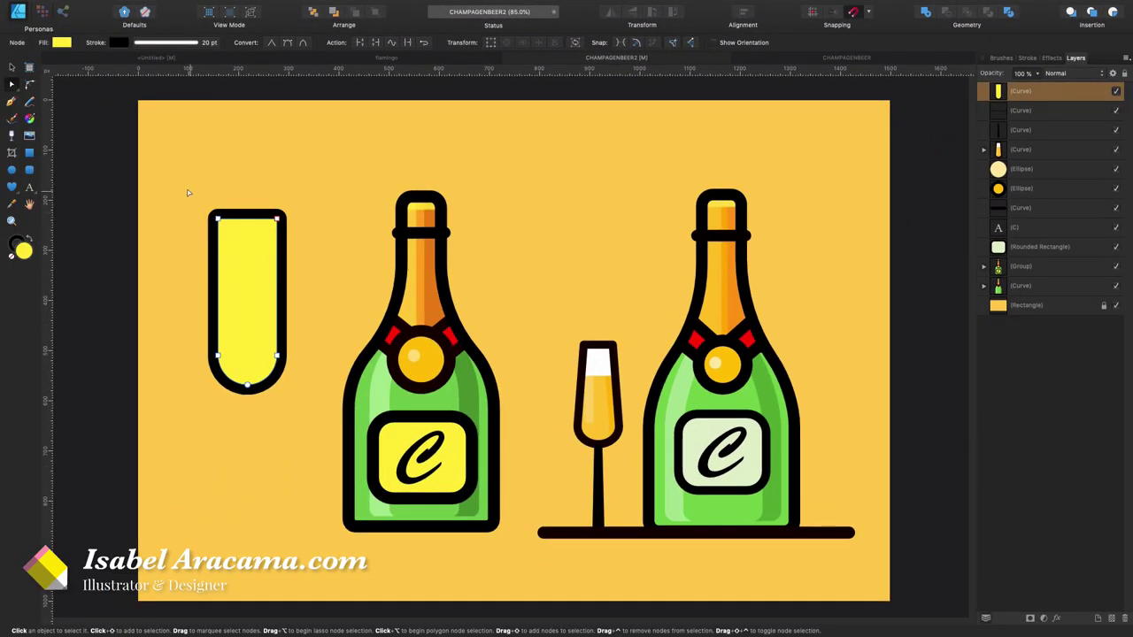
left_click_drag(185, 189, 248, 237)
key("shift+Right")
key("shift+Right")
left_click_drag(299, 202, 258, 237)
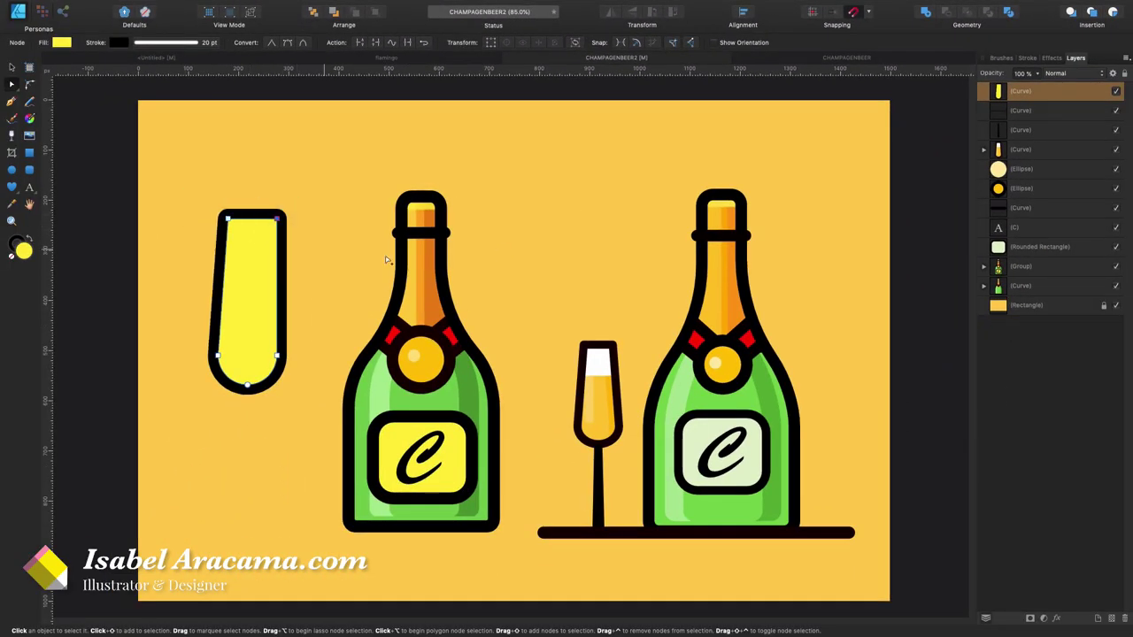
key("shift+Left")
key("shift+Left")
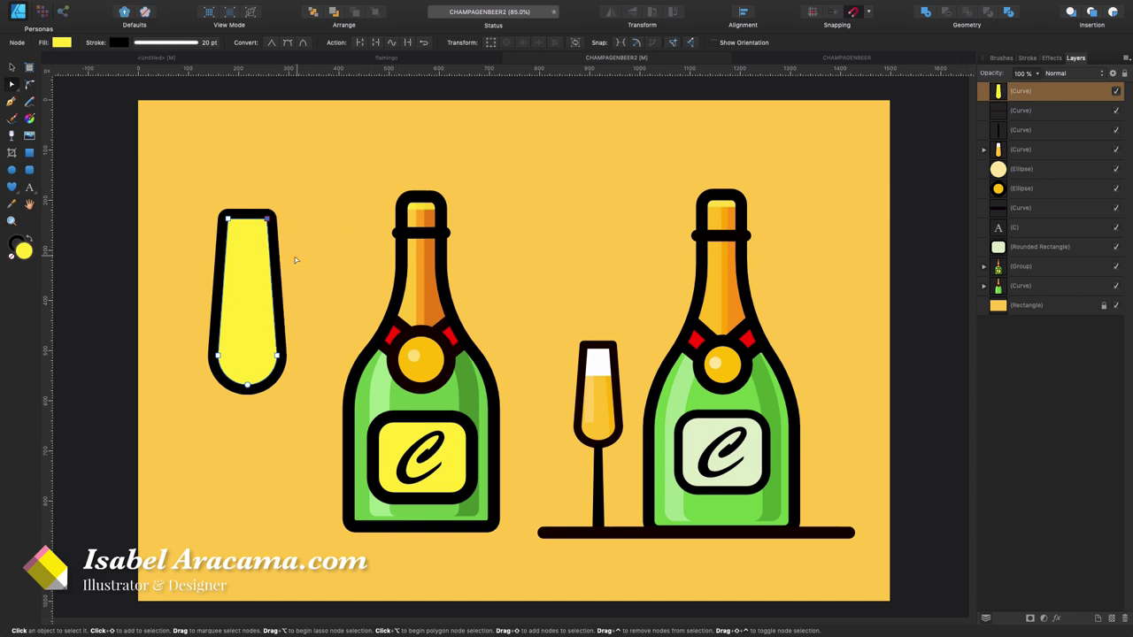
- Fill the glass with a lightened orange from the colour wheel
left_click(61, 41)
left_click(142, 76)
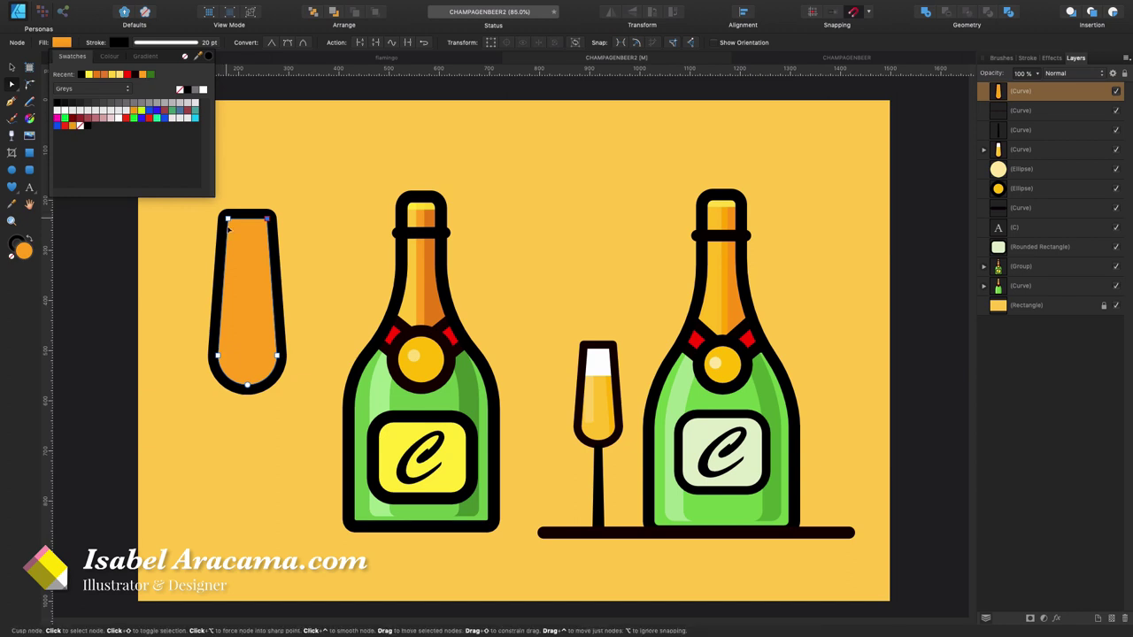
left_click(110, 56)
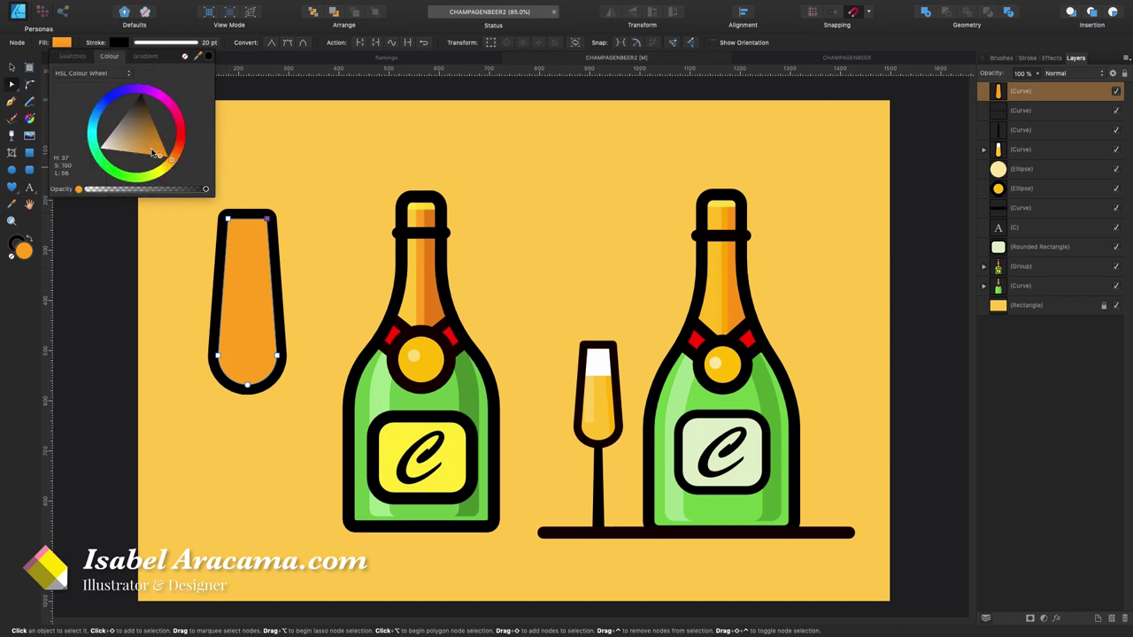
mouse_move(157, 156)
left_mouse_down()
mouse_move(170, 168)
mouse_move(158, 156)
left_mouse_up()
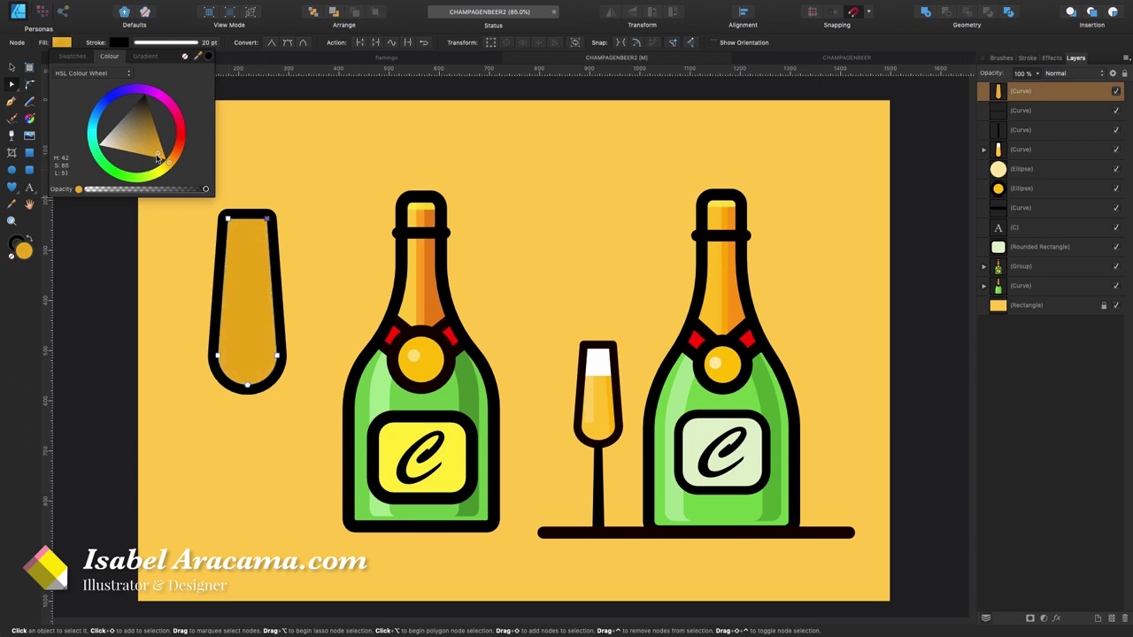
left_click(260, 287)
- Turn on stroke scaling and shrink the glass so its outline becomes 14.5 pt
key("v")
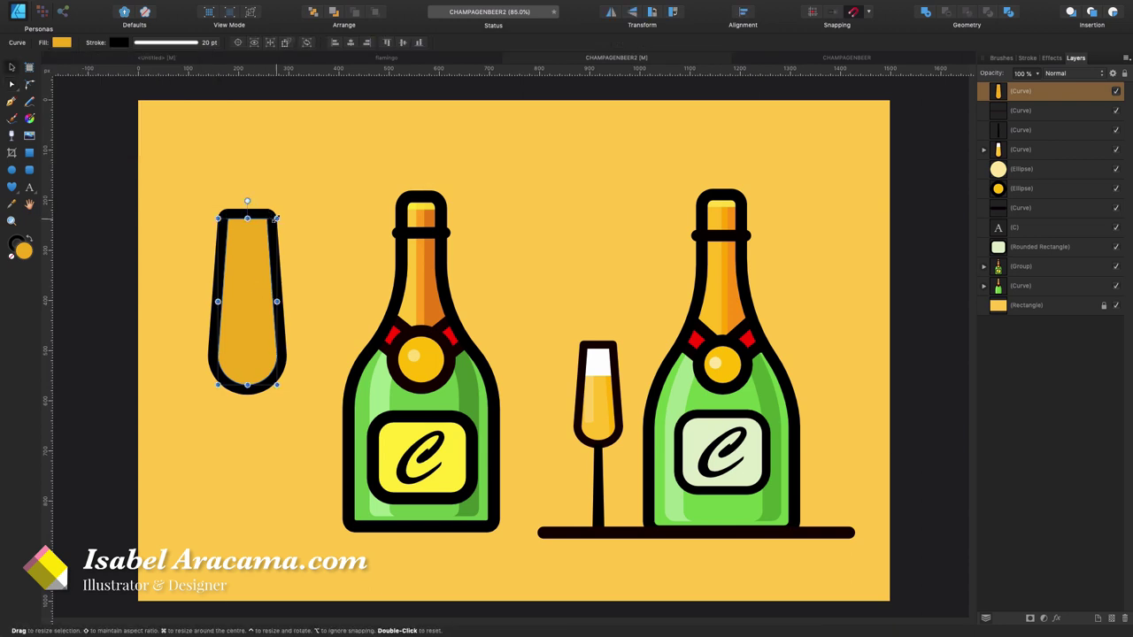
mouse_move(277, 216)
left_mouse_down()
mouse_move(256, 253)
mouse_move(288, 218)
mouse_move(263, 263)
mouse_move(309, 234)
left_mouse_up()
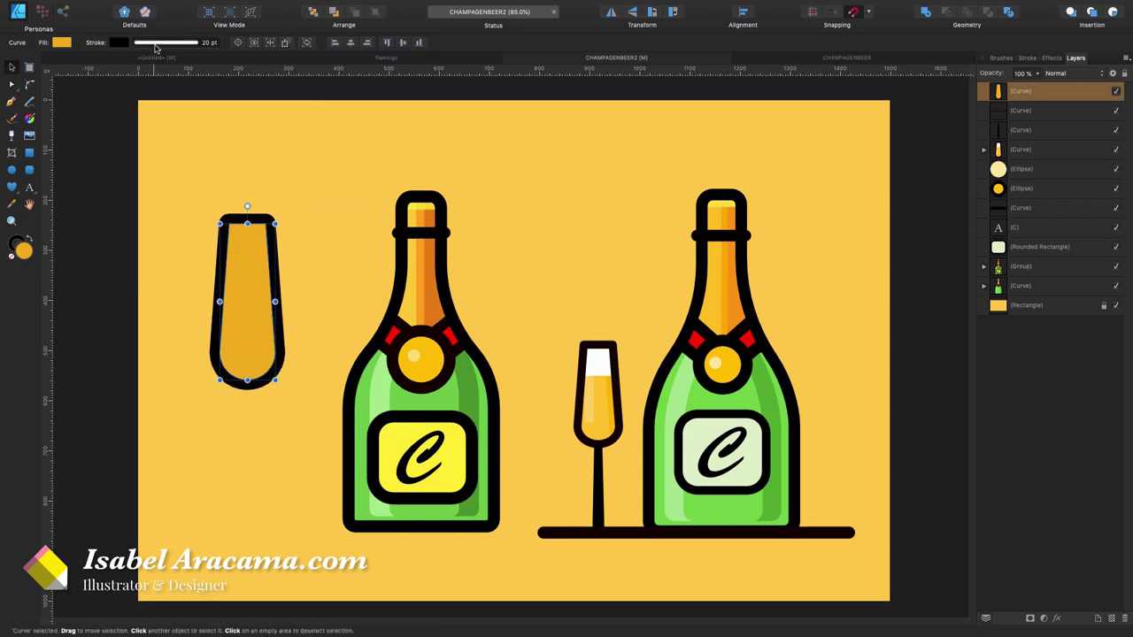
left_click(168, 43)
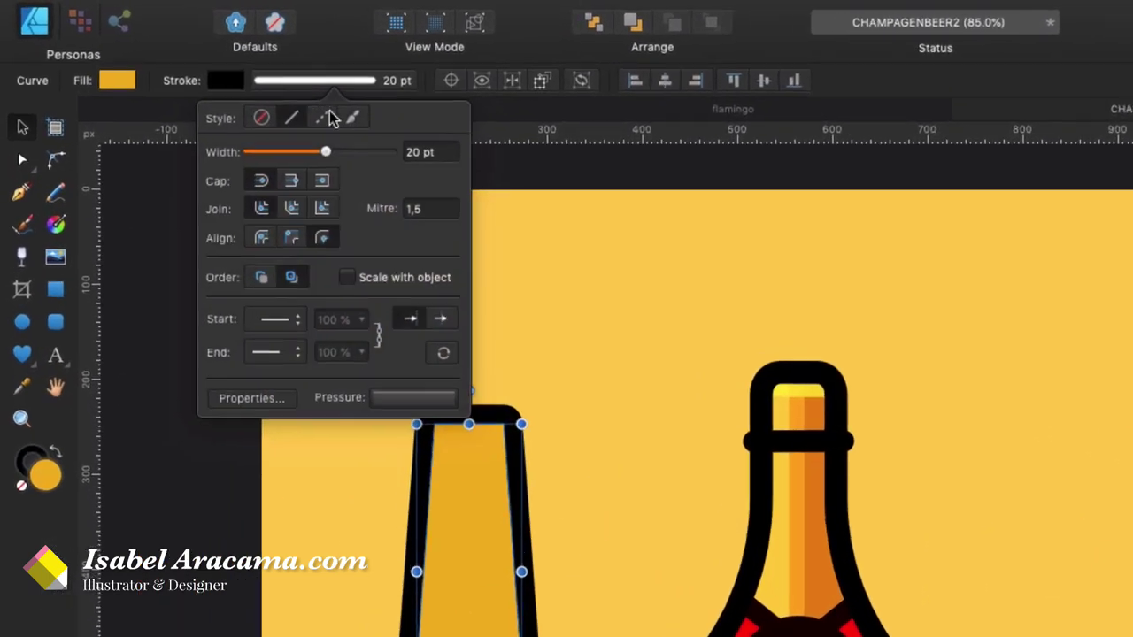
left_click(347, 278)
mouse_move(521, 424)
left_mouse_down()
mouse_move(508, 460)
mouse_move(519, 440)
left_mouse_up()
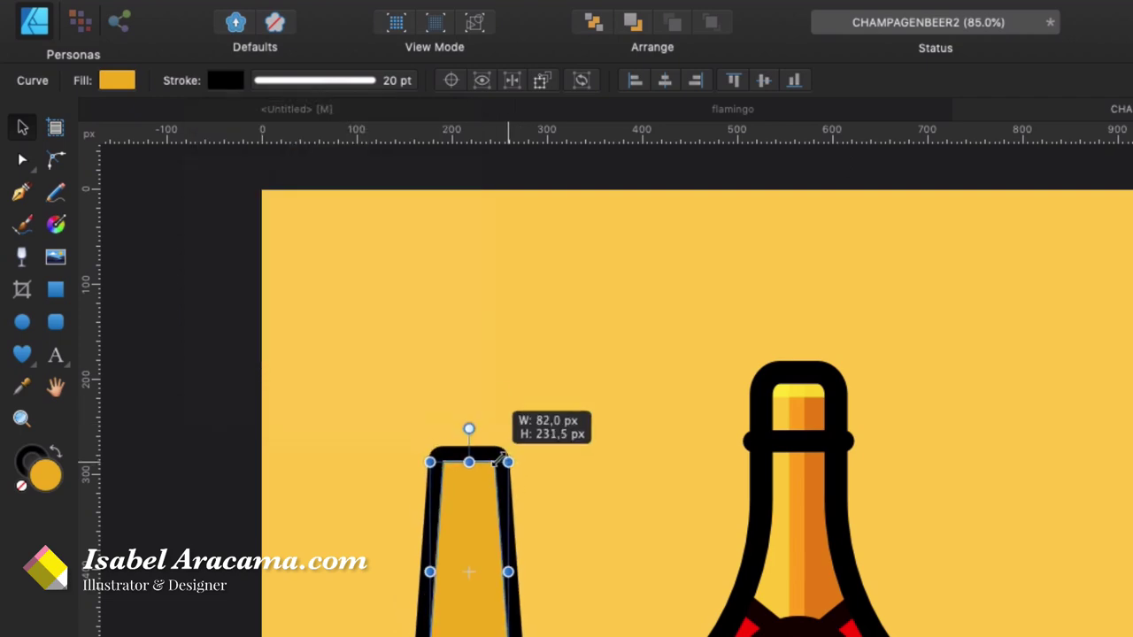
left_click_drag(271, 233, 259, 248)
- Add an outline-free white foam rectangle clipped inside the top of the glass
key("a")
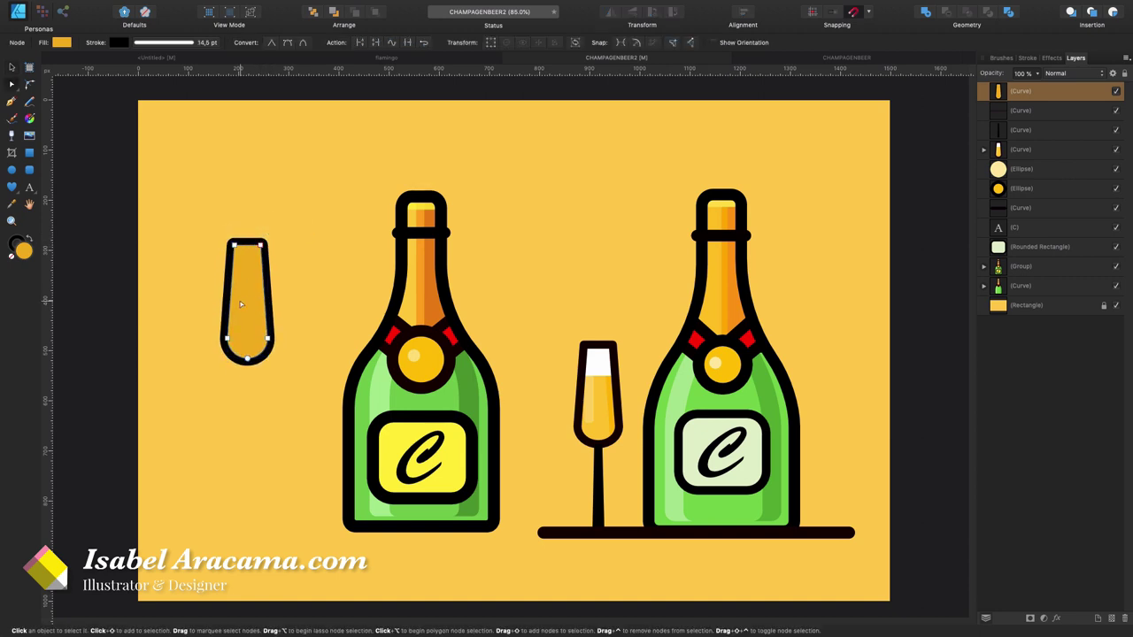
key("v")
left_click_drag(255, 302, 255, 346)
key("m")
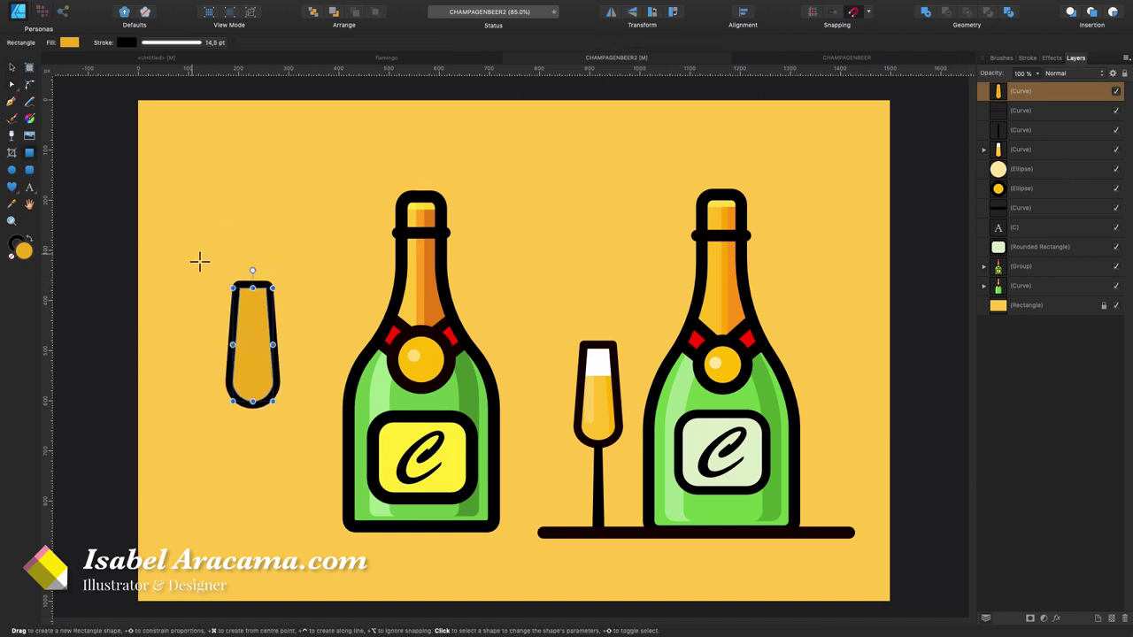
left_click_drag(212, 262, 294, 310)
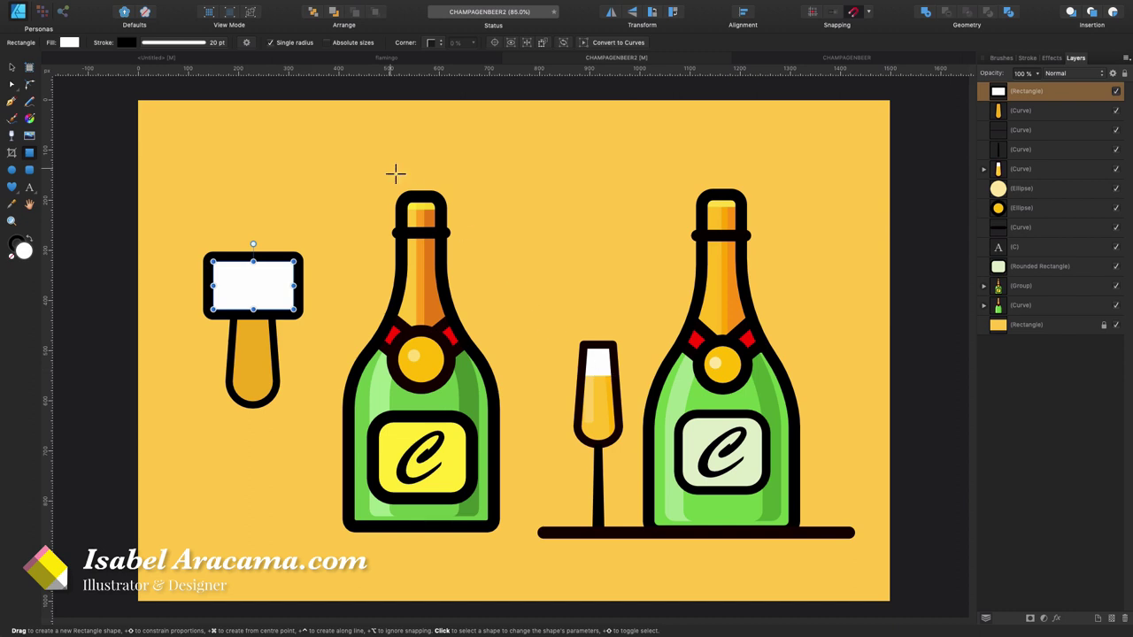
left_click(126, 43)
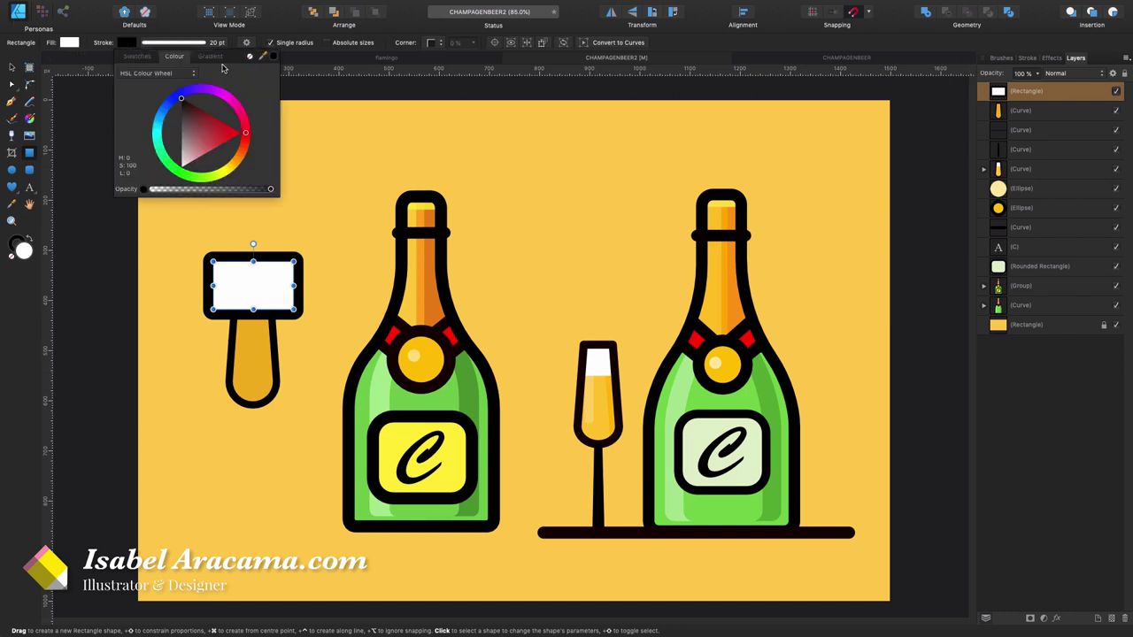
left_click(249, 57)
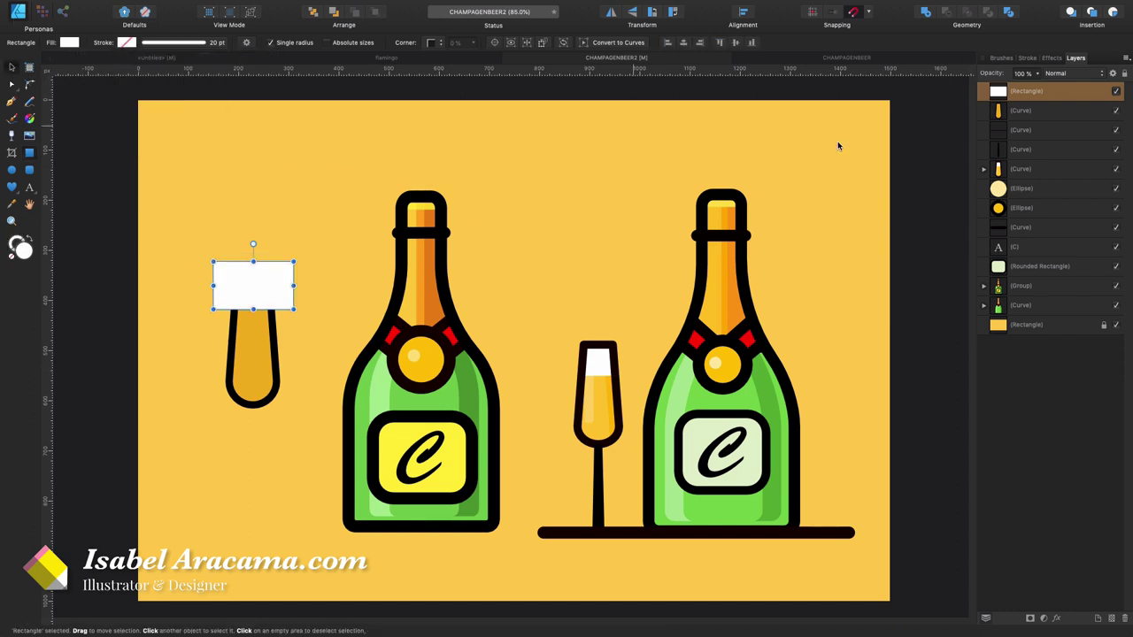
left_click_drag(998, 97, 1021, 119)
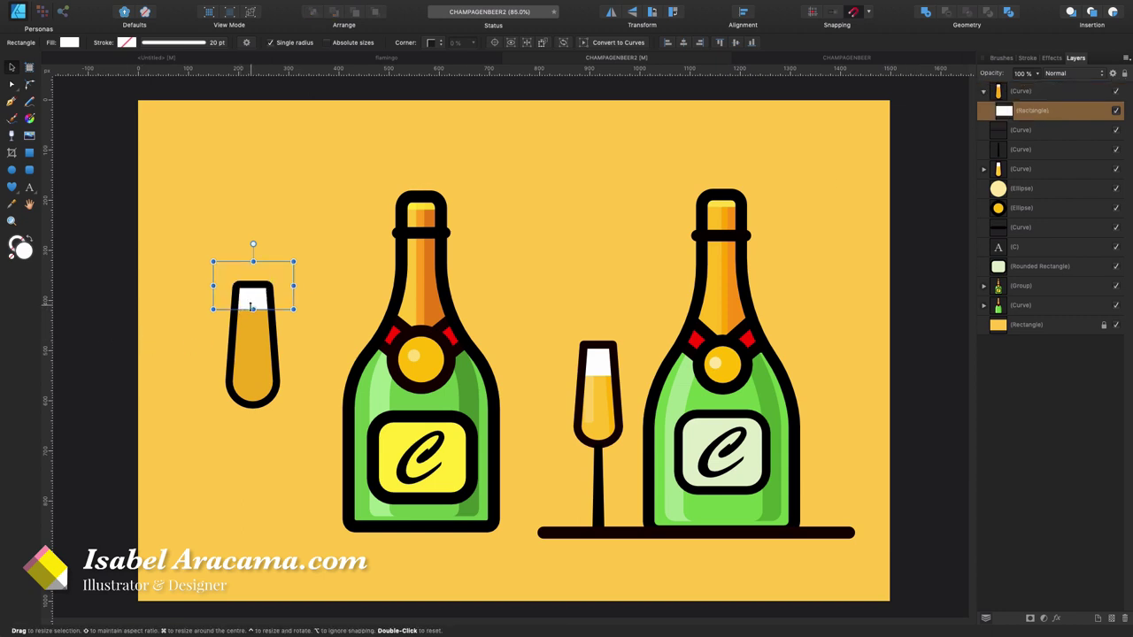
left_click_drag(253, 309, 251, 319)
left_click(253, 351)
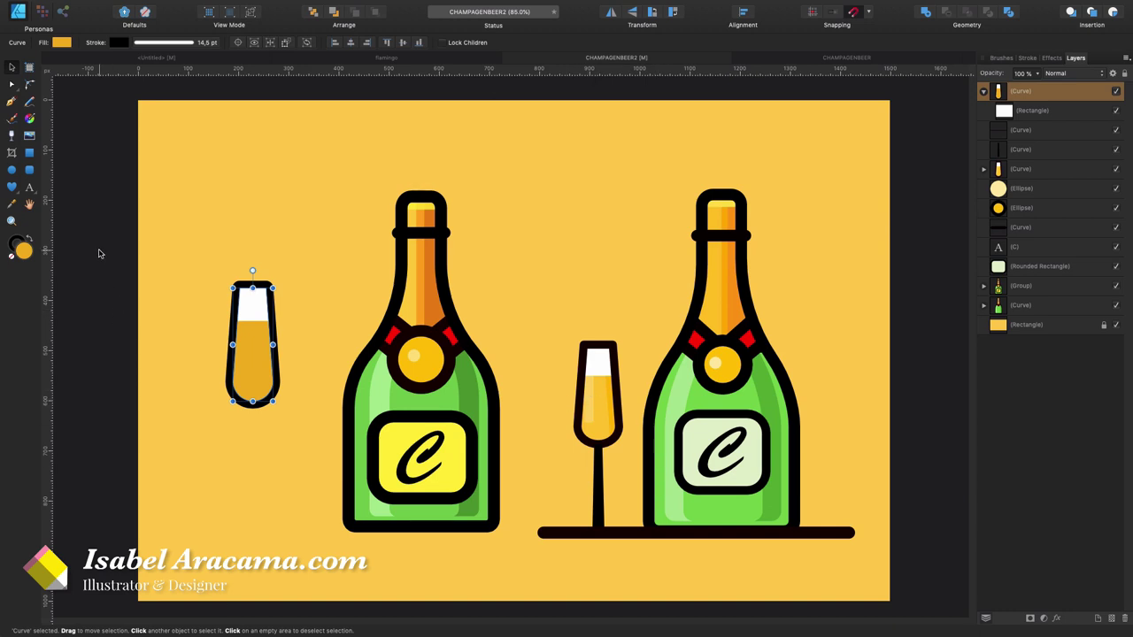
- Add a thin 30%-opacity highlight bar clipped inside the glass and duplicate it to the right
left_click(30, 170)
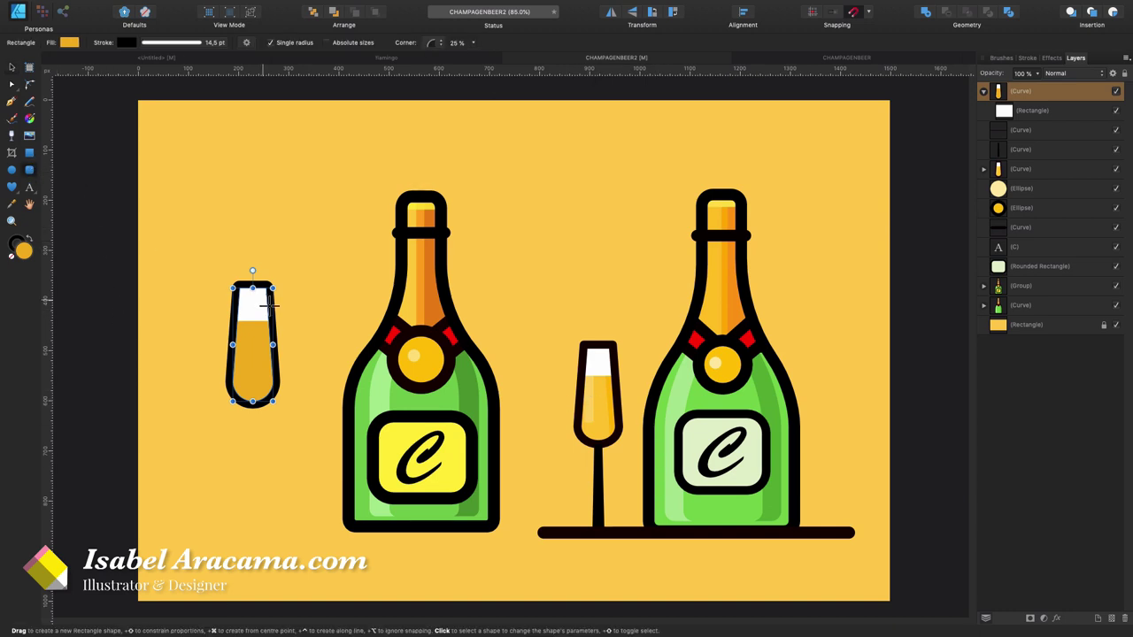
mouse_move(244, 299)
left_mouse_down()
mouse_move(259, 310)
mouse_move(266, 379)
left_mouse_up()
key("3")
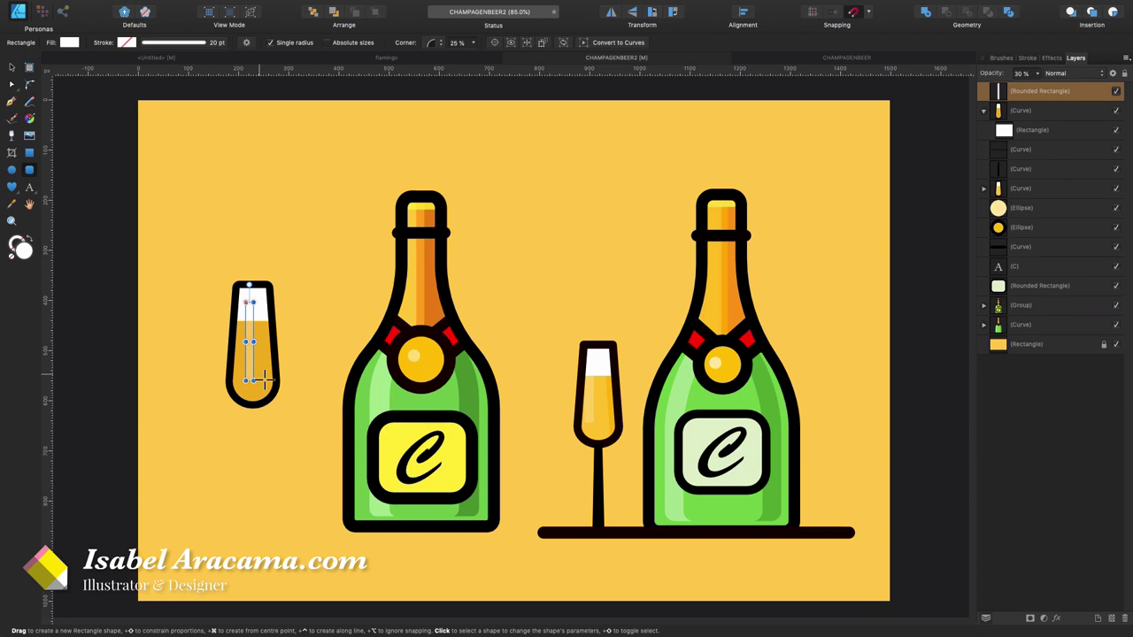
left_click(11, 68)
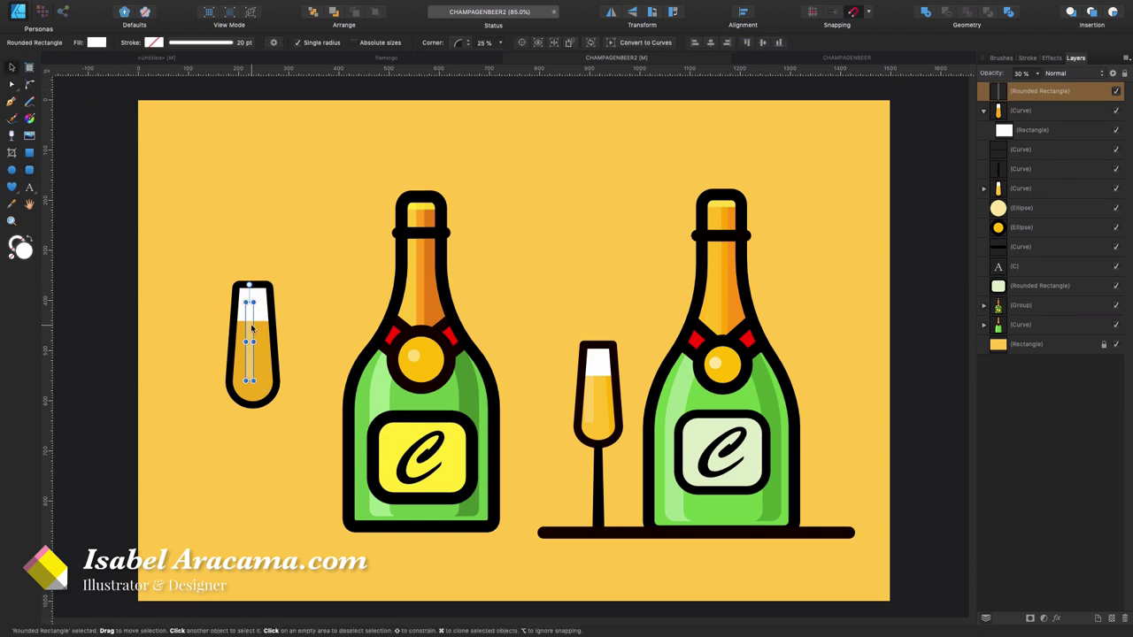
left_click_drag(253, 329, 253, 332)
left_click_drag(989, 92, 1004, 120)
left_click_drag(243, 339, 252, 348)
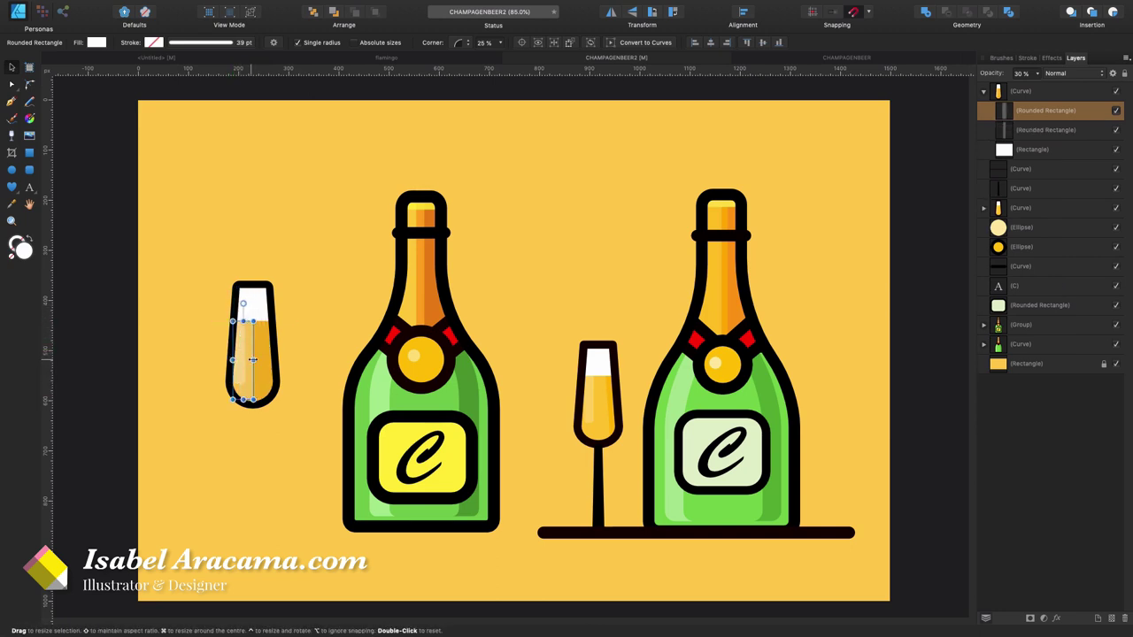
- Group the glass with its foam and highlights and move it beside the first bottle
left_click(96, 42)
left_click(321, 261)
left_click(253, 354)
key("super+g")
key("shift+Down")
key("shift+Down")
key("shift+Down")
key("shift+Down")
key("shift+Down")
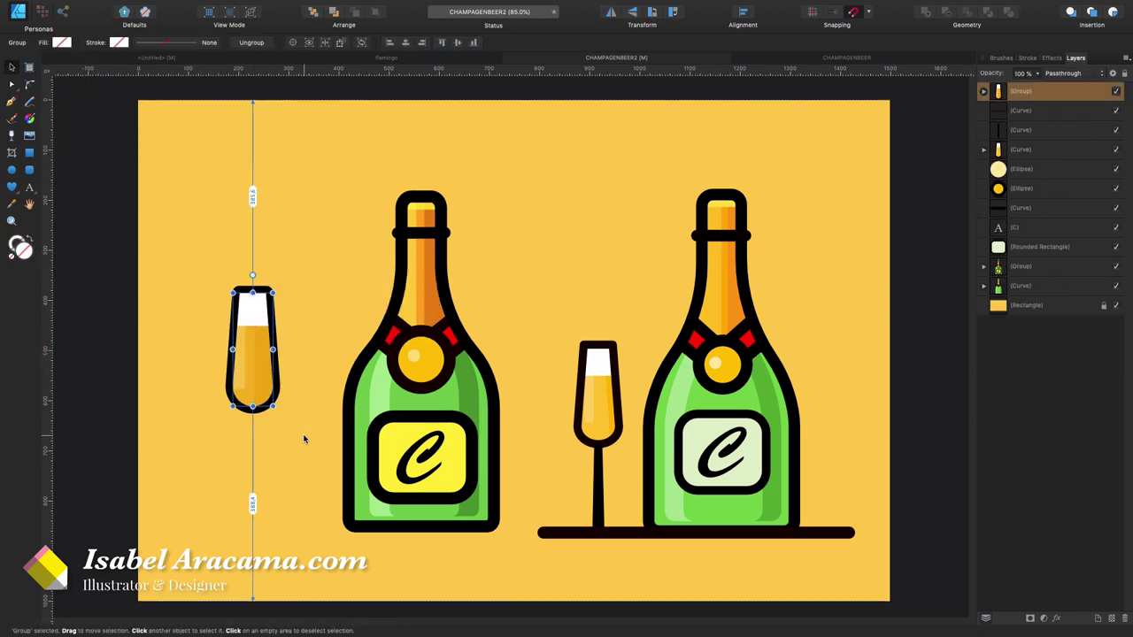
key("shift+Down")
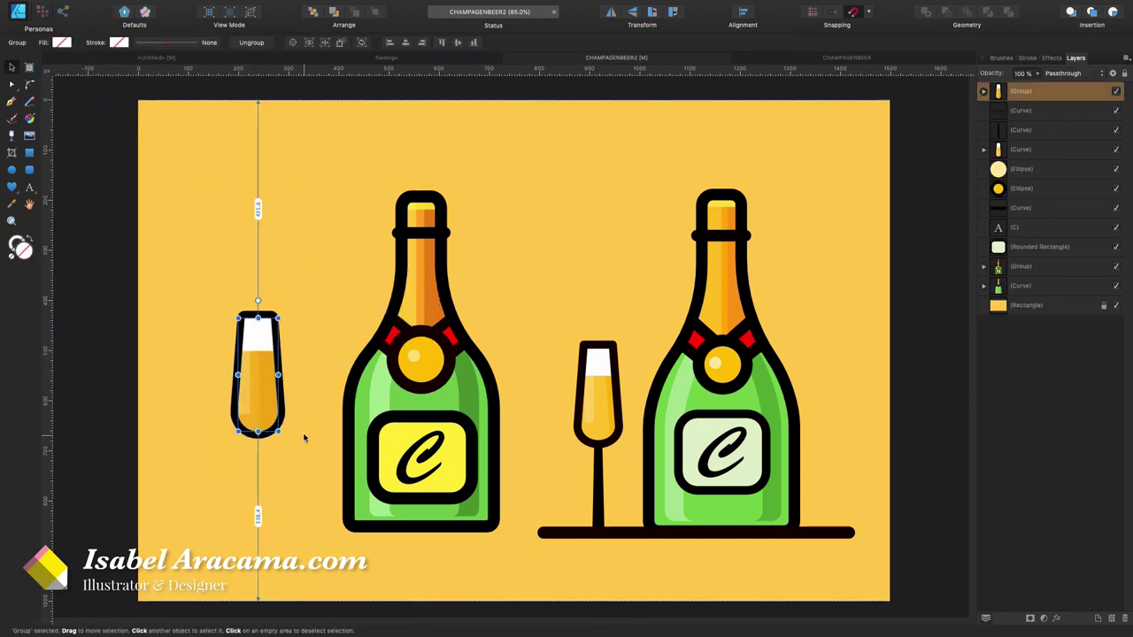
left_click_drag(280, 315, 271, 293)
left_click(251, 275)
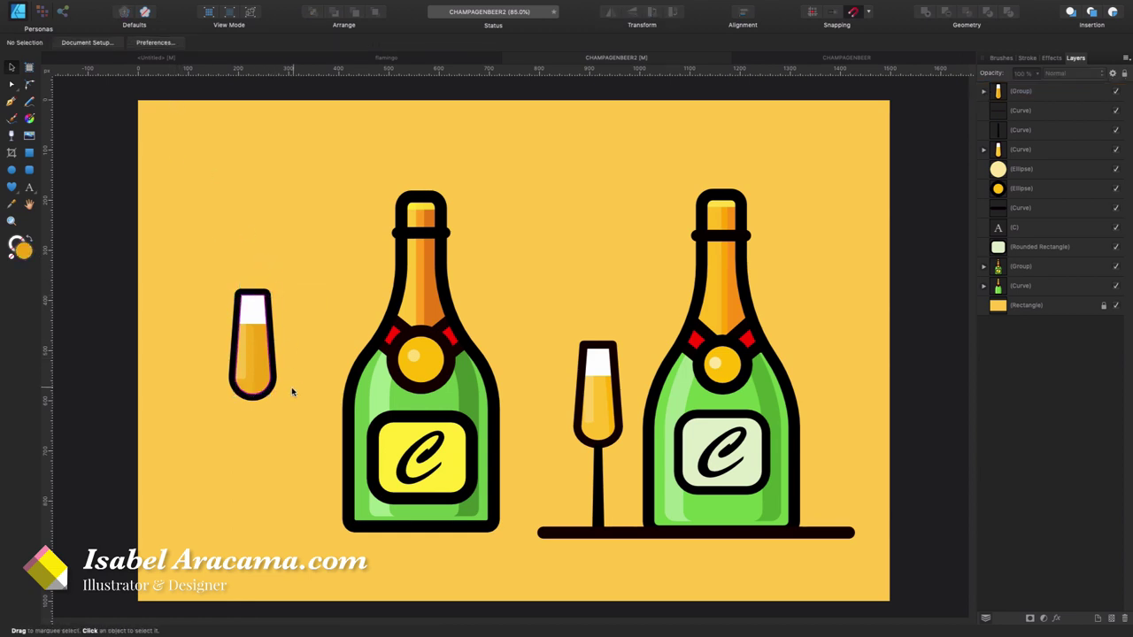
left_click(253, 343)
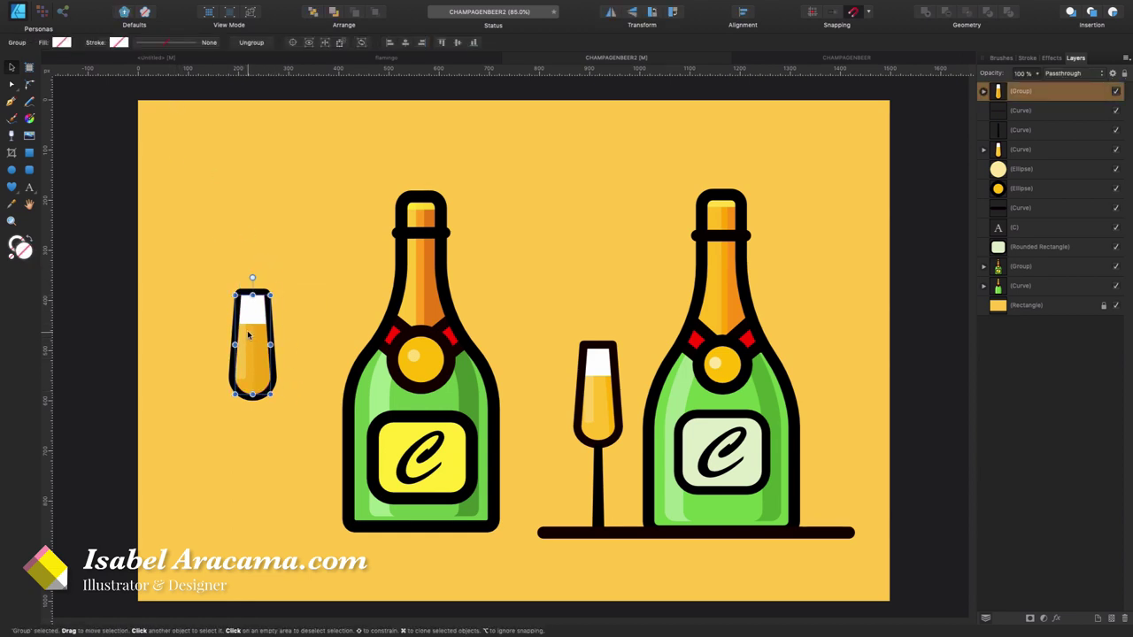
left_click_drag(249, 334, 264, 370)
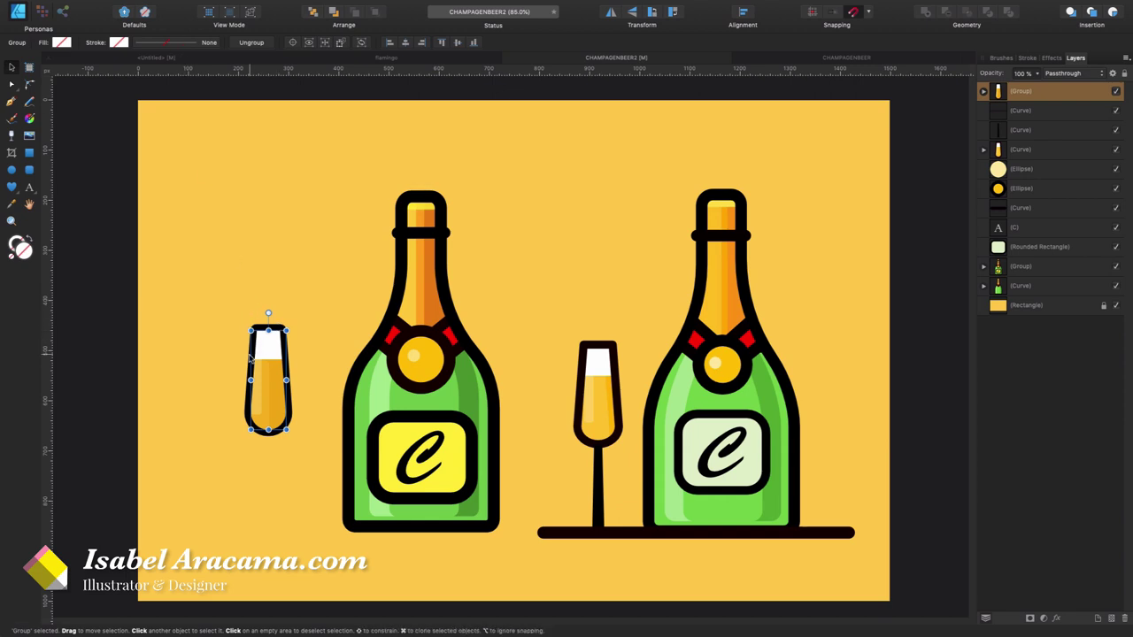
- Set the glass curve's outline width to 15 pt
left_click(983, 92)
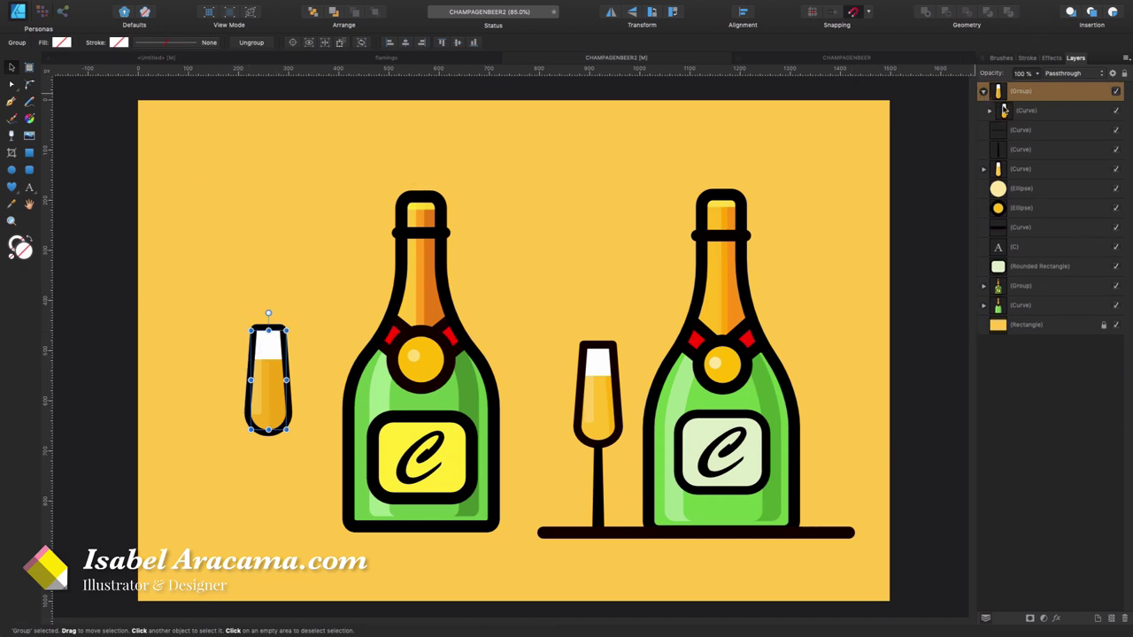
left_click(1001, 115)
left_click(163, 42)
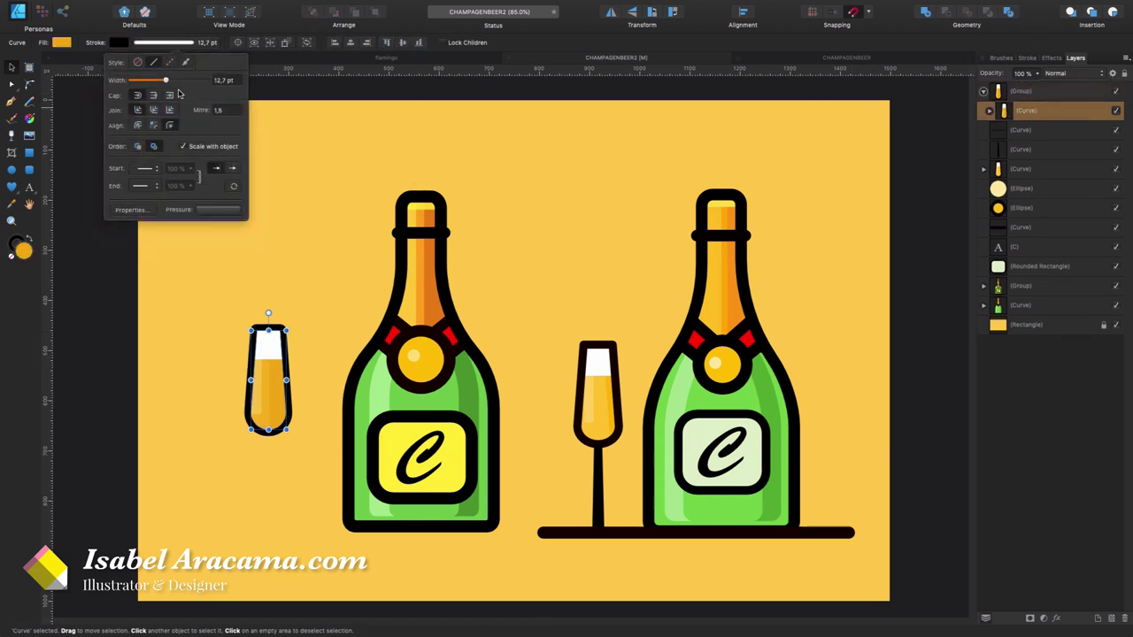
mouse_move(165, 81)
left_mouse_down()
mouse_move(181, 93)
mouse_move(168, 84)
left_mouse_up()
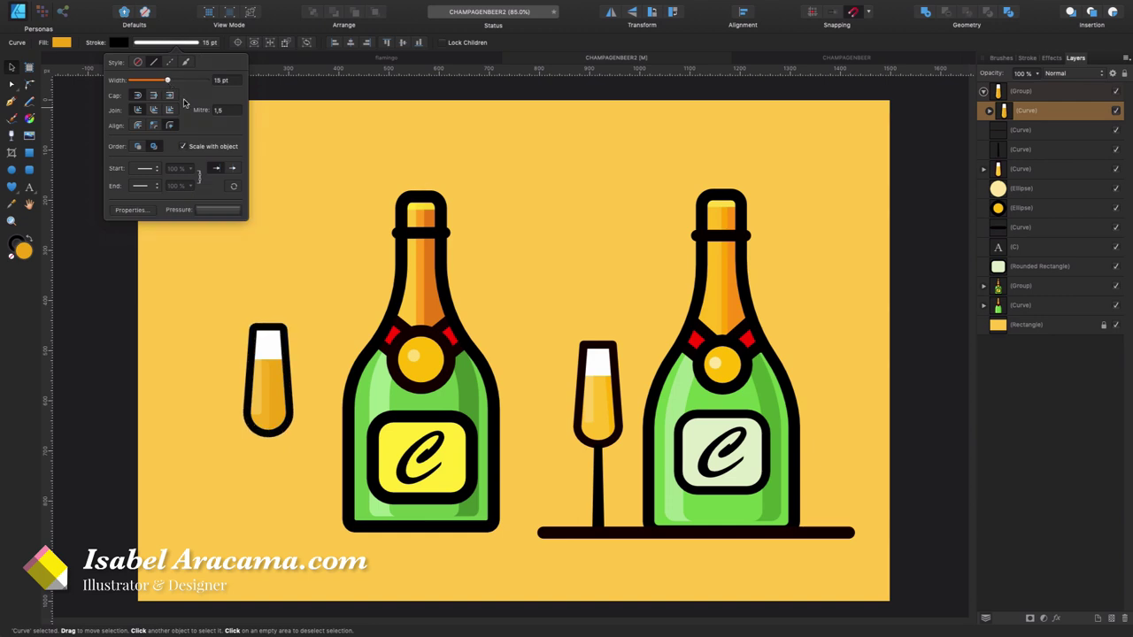
left_click(303, 184)
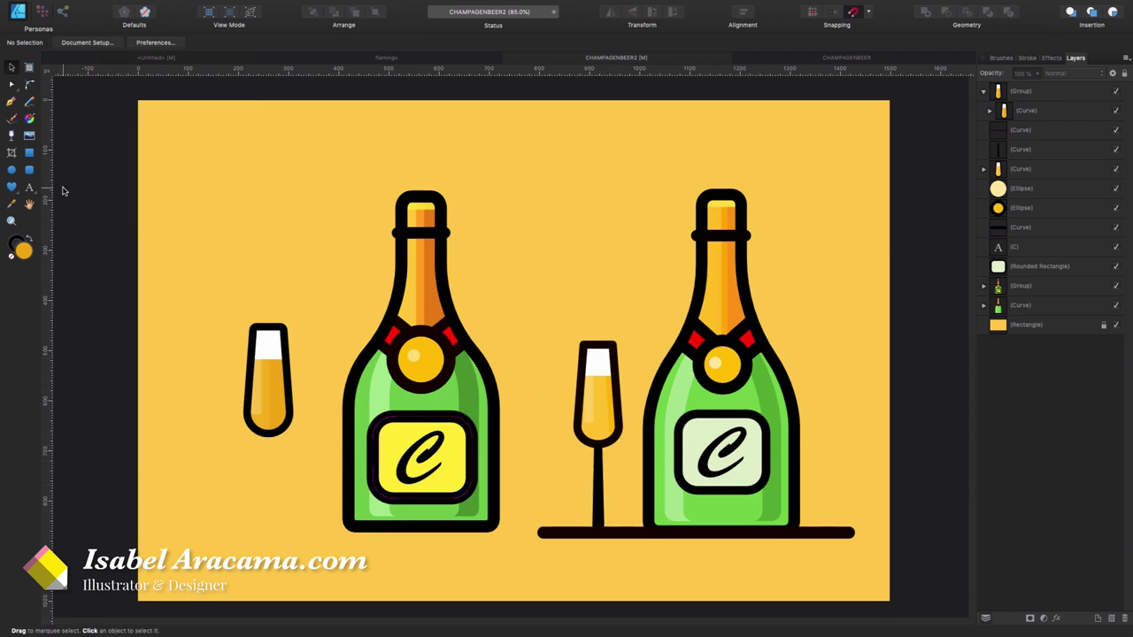
- Draw a straight vertical stem line from the glass bottom down toward the floor
left_click(11, 101)
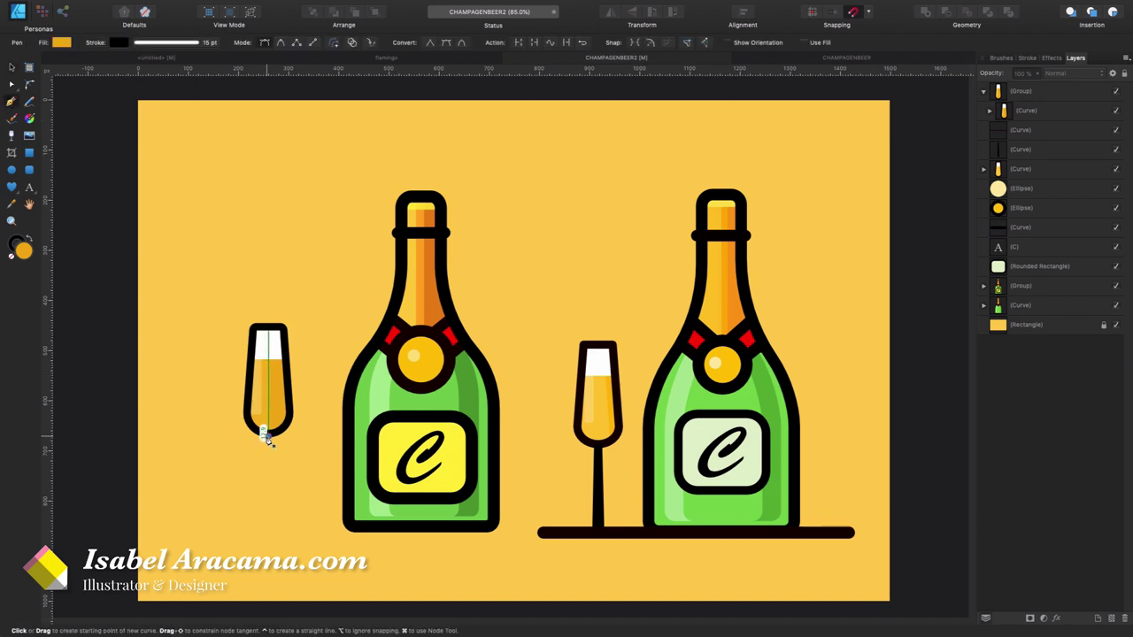
left_click(267, 436)
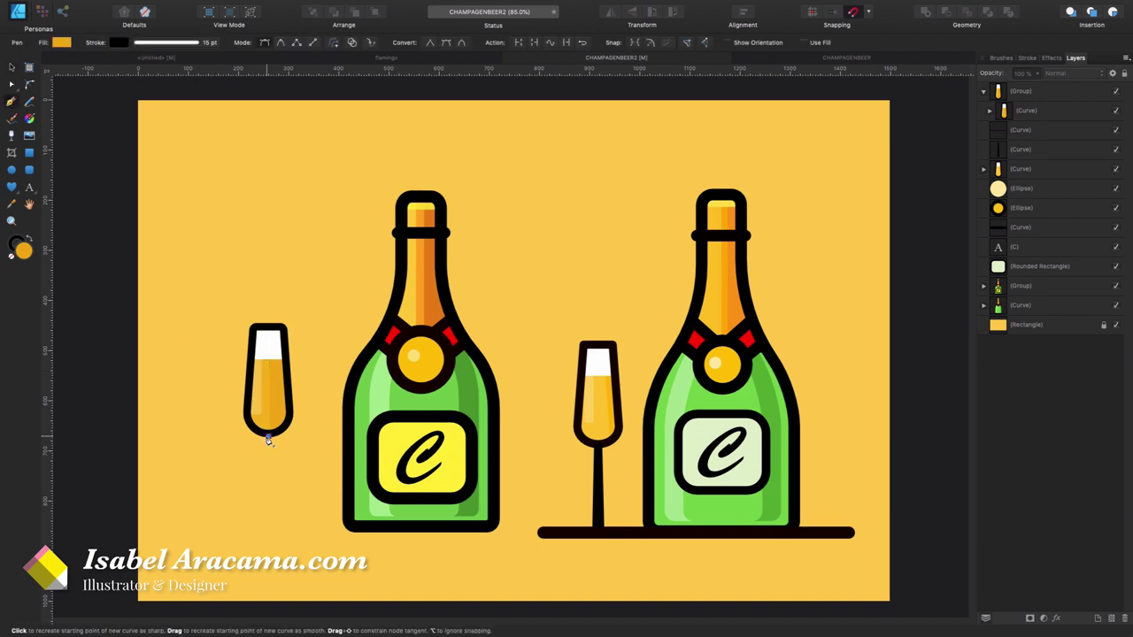
left_click(268, 531)
key("Escape")
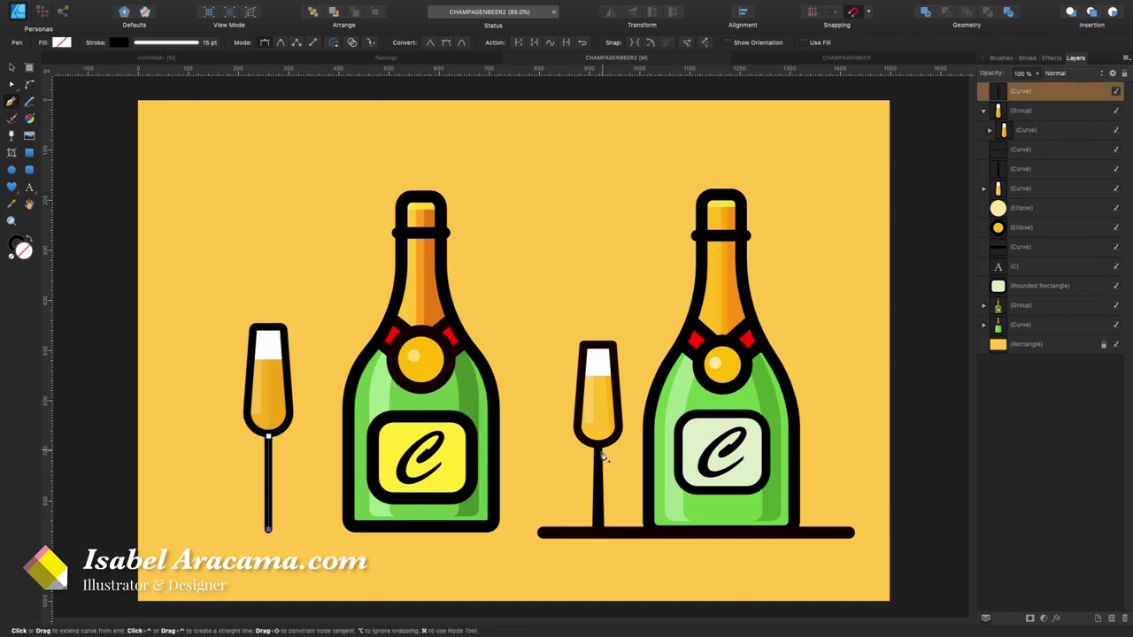
- Flatten the stem's pressure curve to full, untapered thickness and set stroke width to 19 pt
left_click(169, 44)
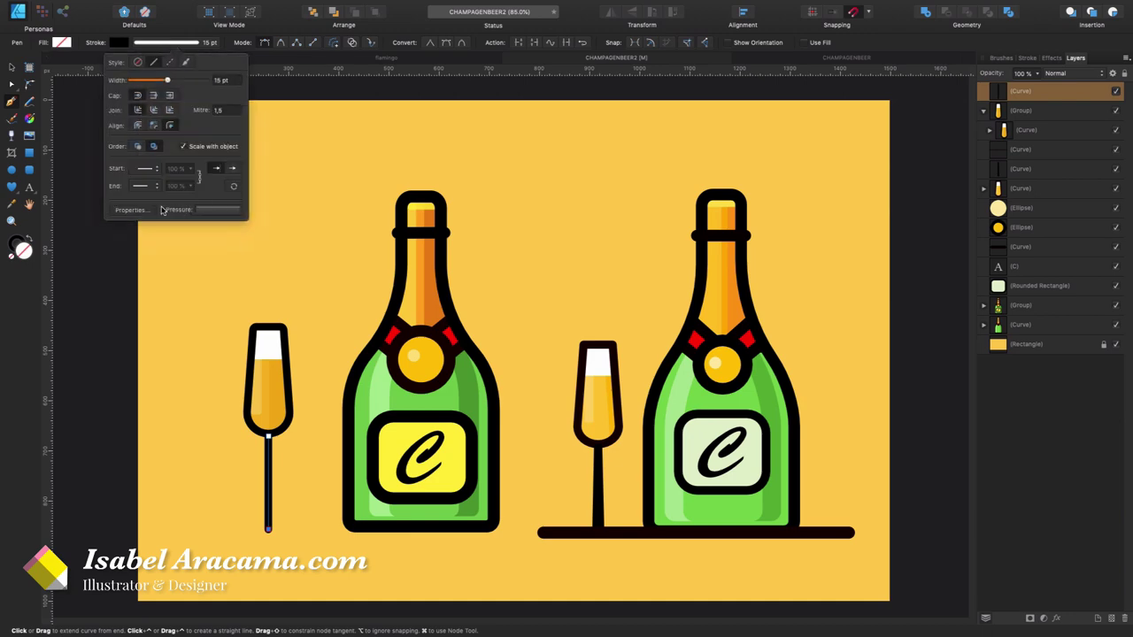
left_click(212, 210)
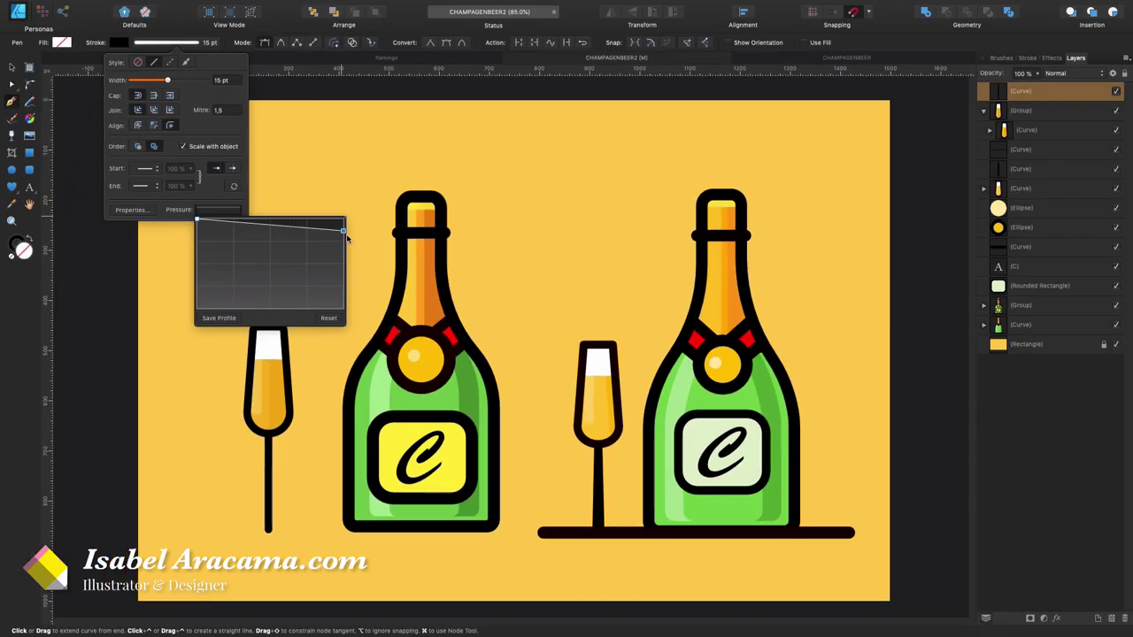
left_click_drag(547, 34, 551, 107)
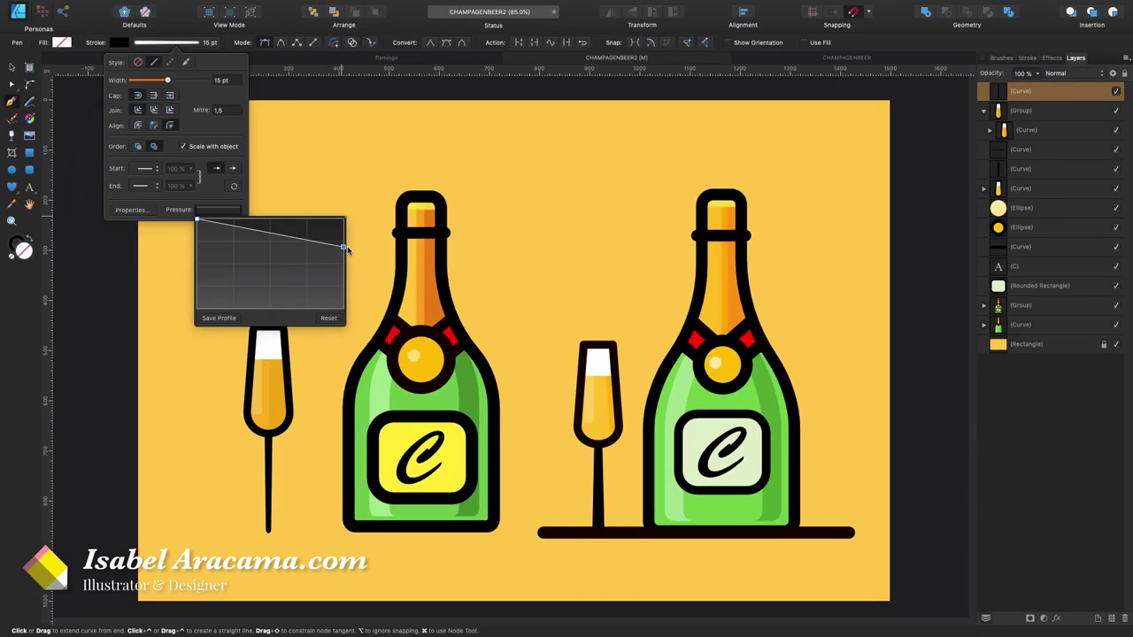
left_click_drag(348, 251, 343, 311)
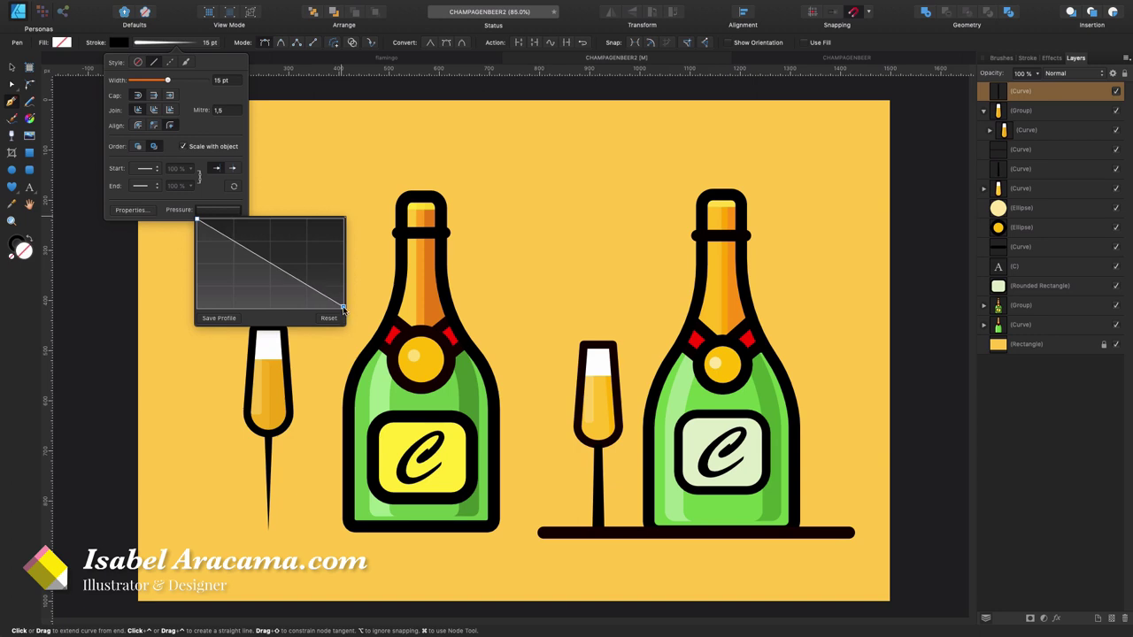
left_click_drag(343, 309, 347, 269)
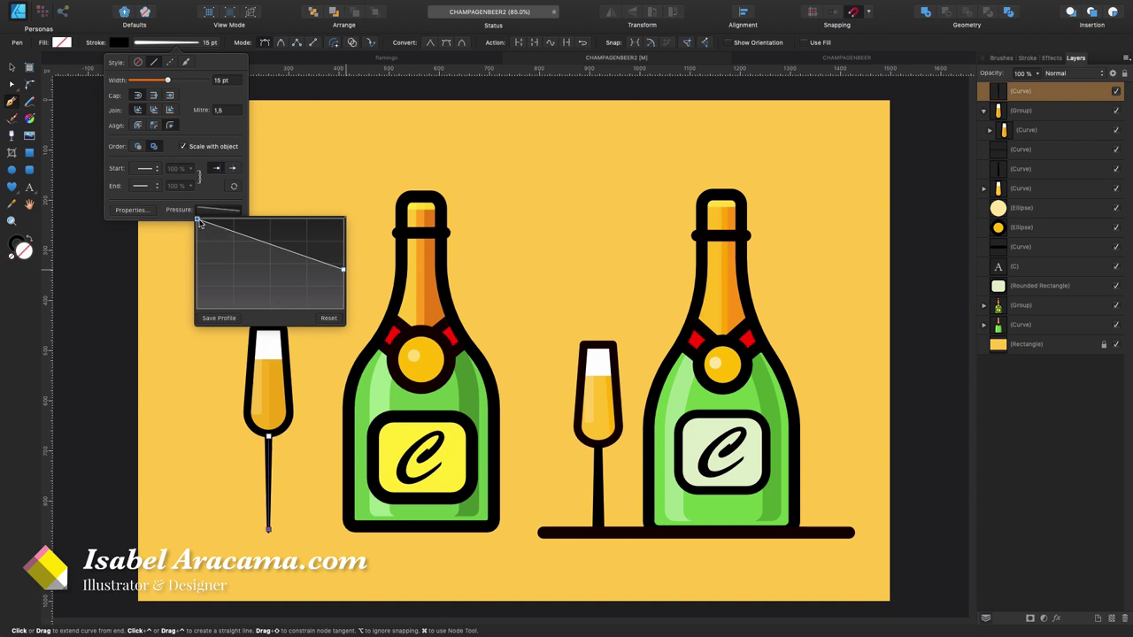
left_click_drag(198, 221, 197, 308)
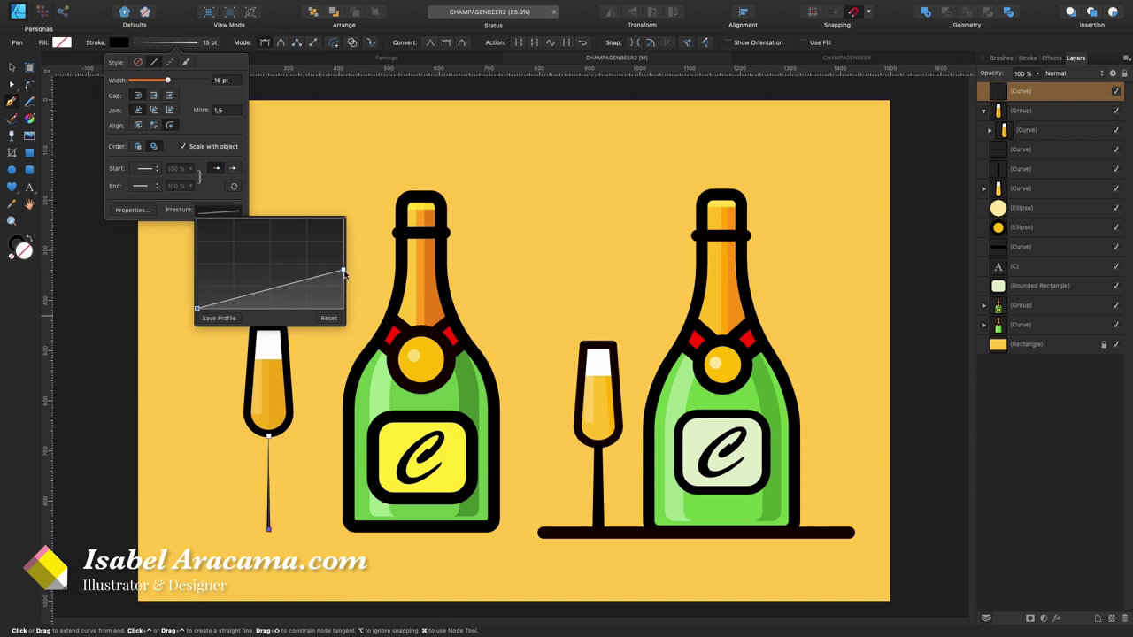
left_click_drag(345, 273, 344, 220)
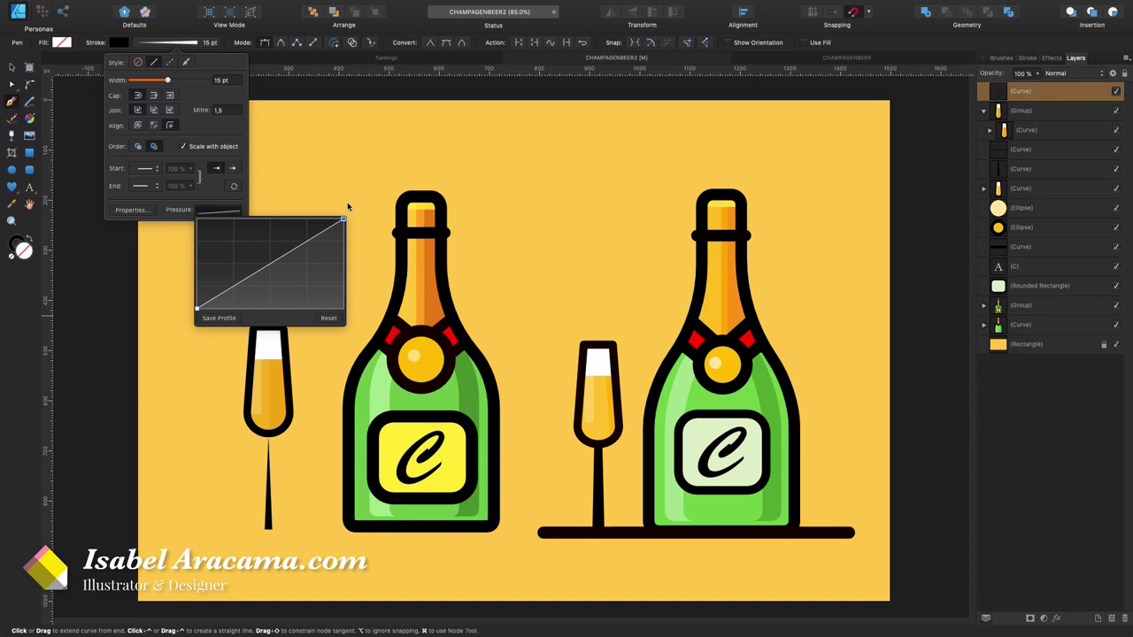
left_click_drag(197, 310, 197, 234)
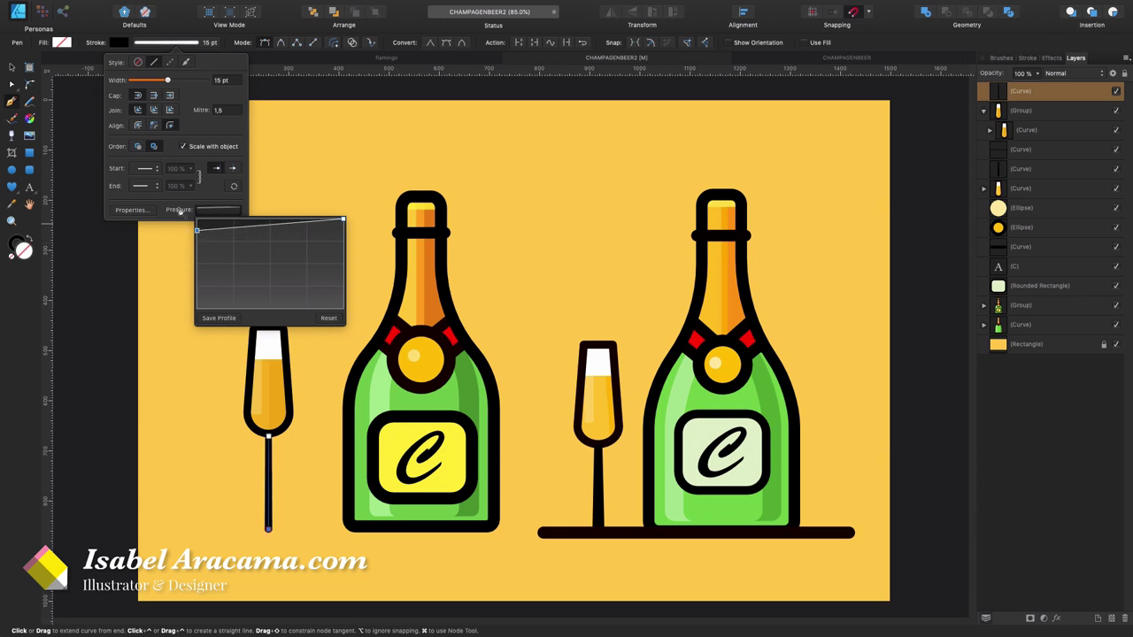
left_click_drag(171, 83, 172, 82)
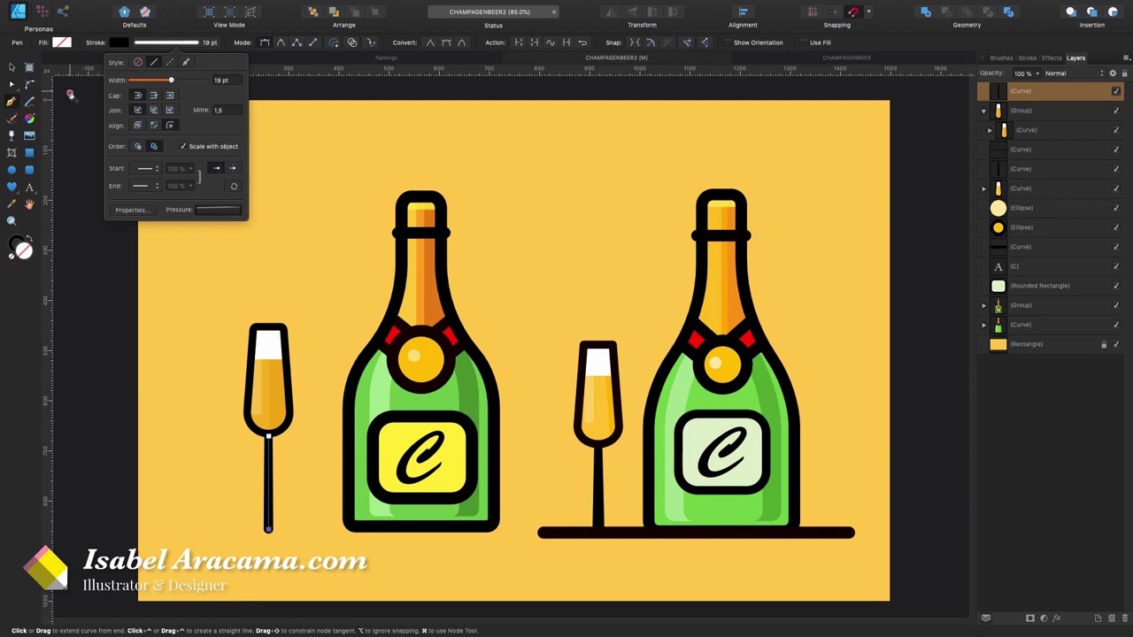
left_click(12, 68)
- Nudge the glass stem up into the glass bowl
left_click(327, 172)
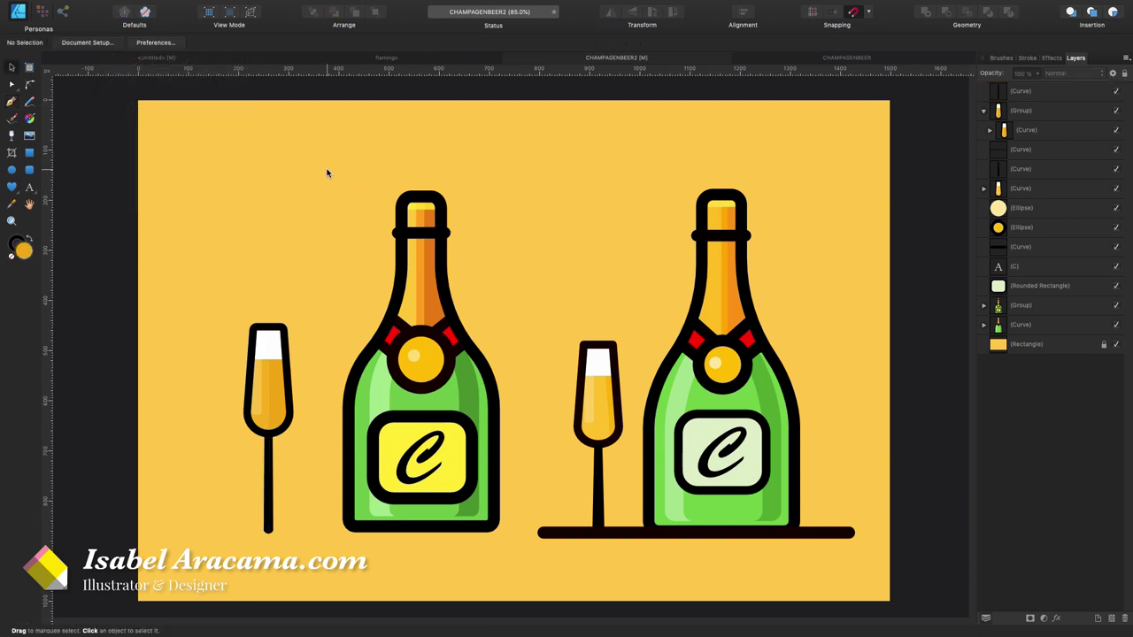
left_click(267, 520)
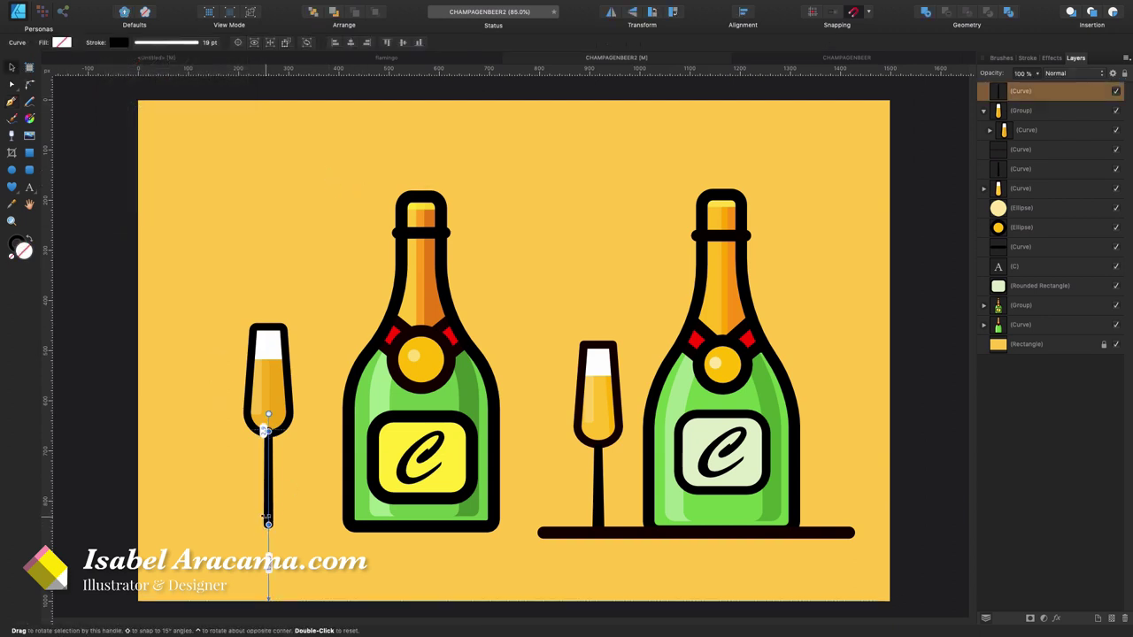
left_click_drag(268, 437, 268, 429)
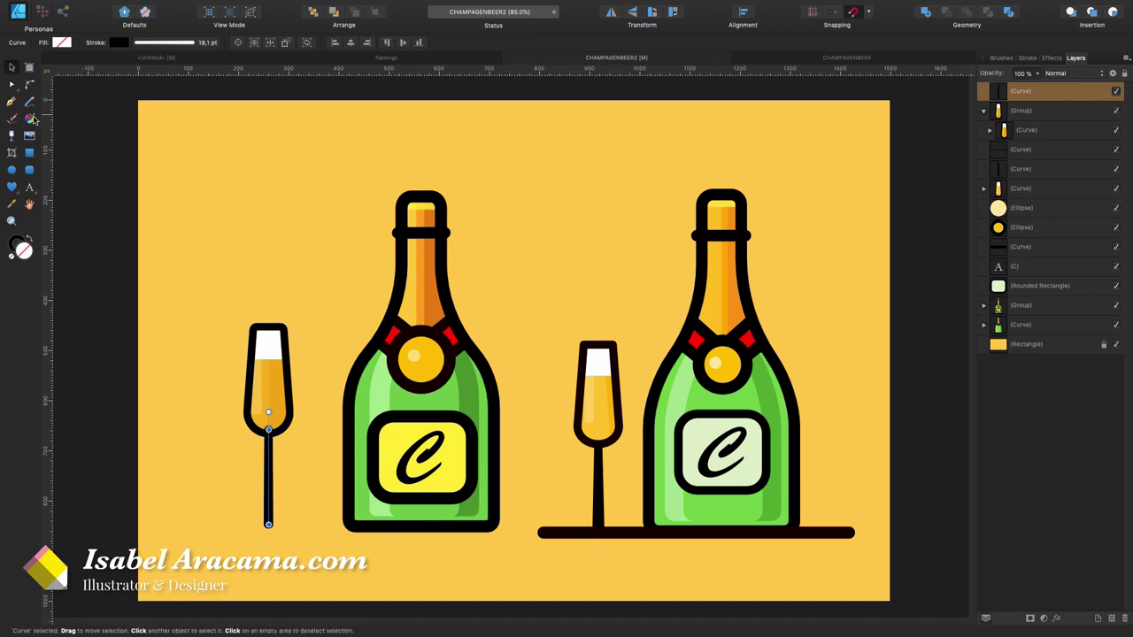
- Draw a 24 pt floor line under the glass and bottle, dipping its right end slightly
left_click(11, 102)
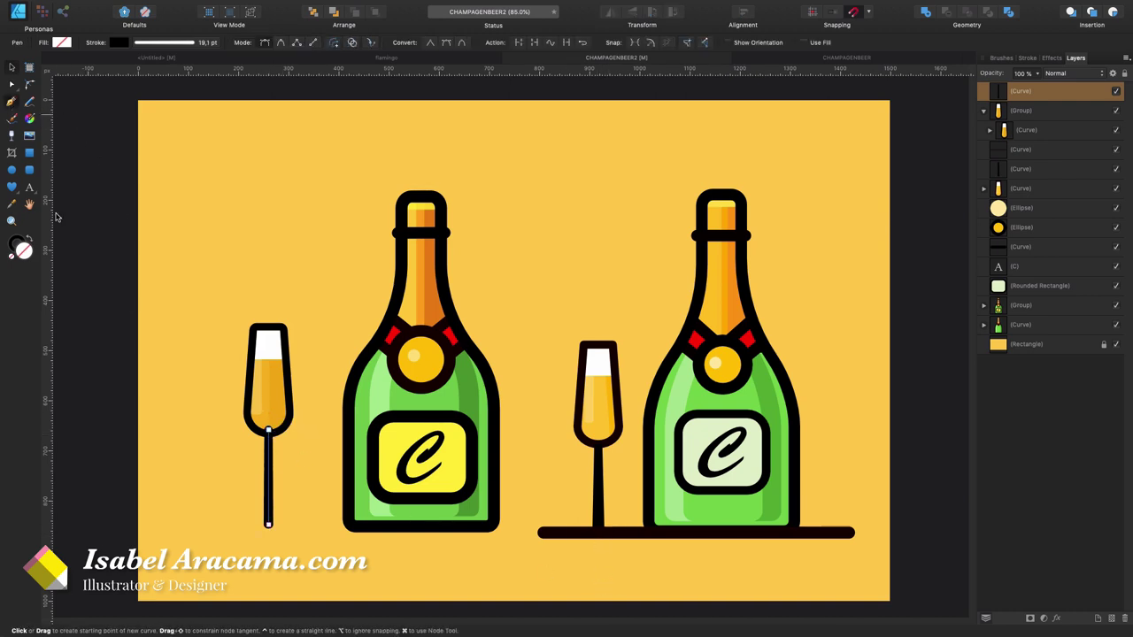
left_click(172, 526)
left_click(513, 537)
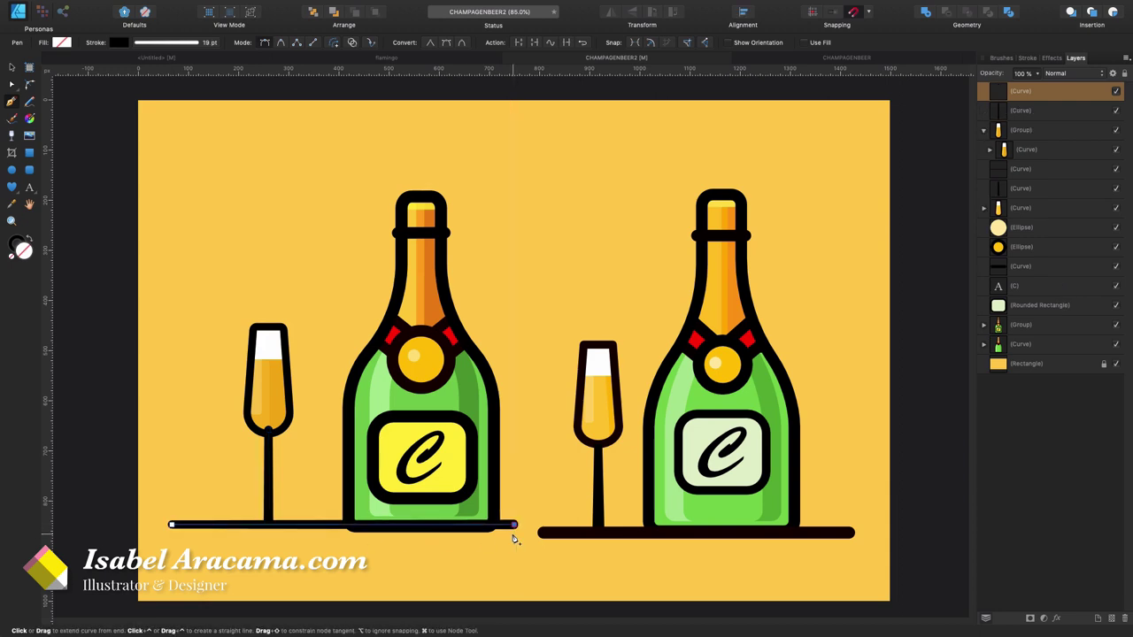
left_click(158, 46)
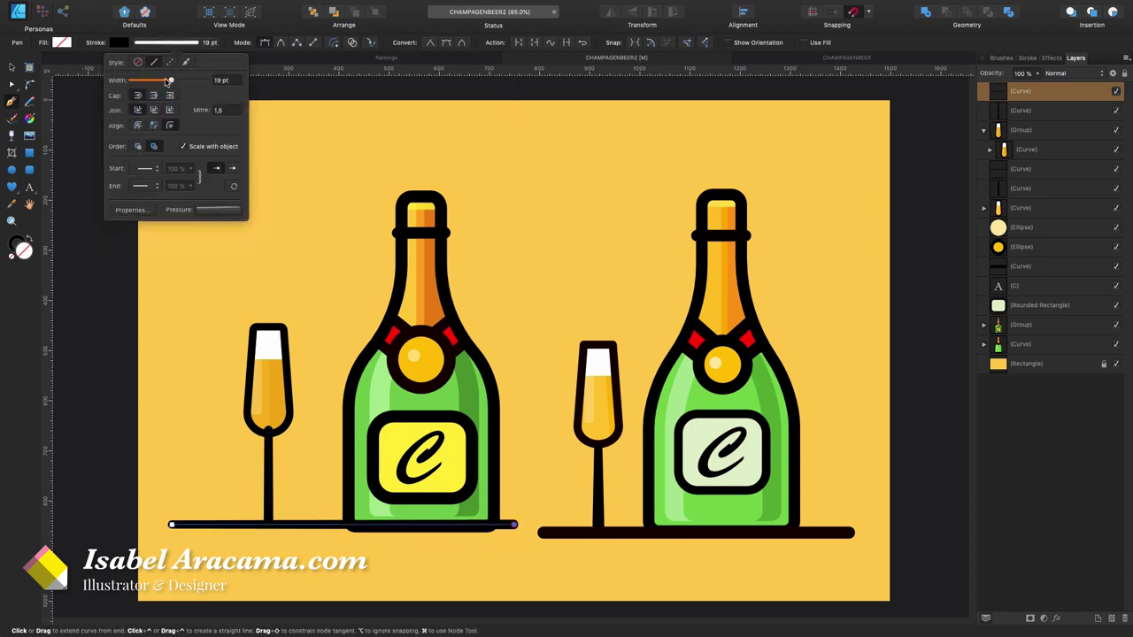
left_click_drag(167, 81, 176, 83)
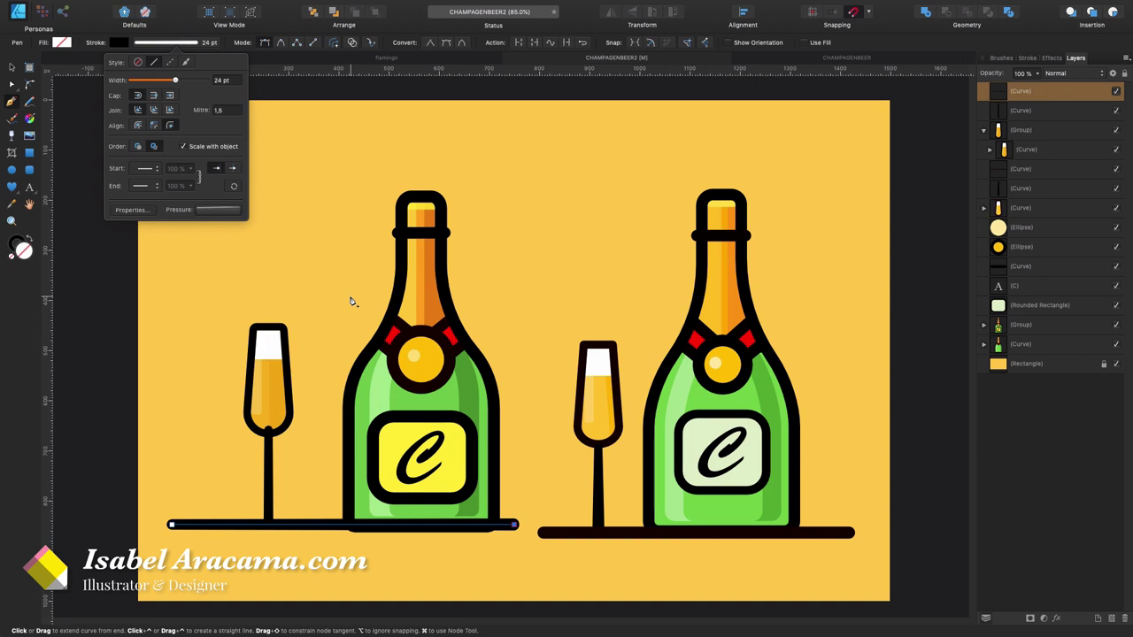
key("Down")
key("Down")
key("Down")
key("Down")
key("Down")
key("Down")
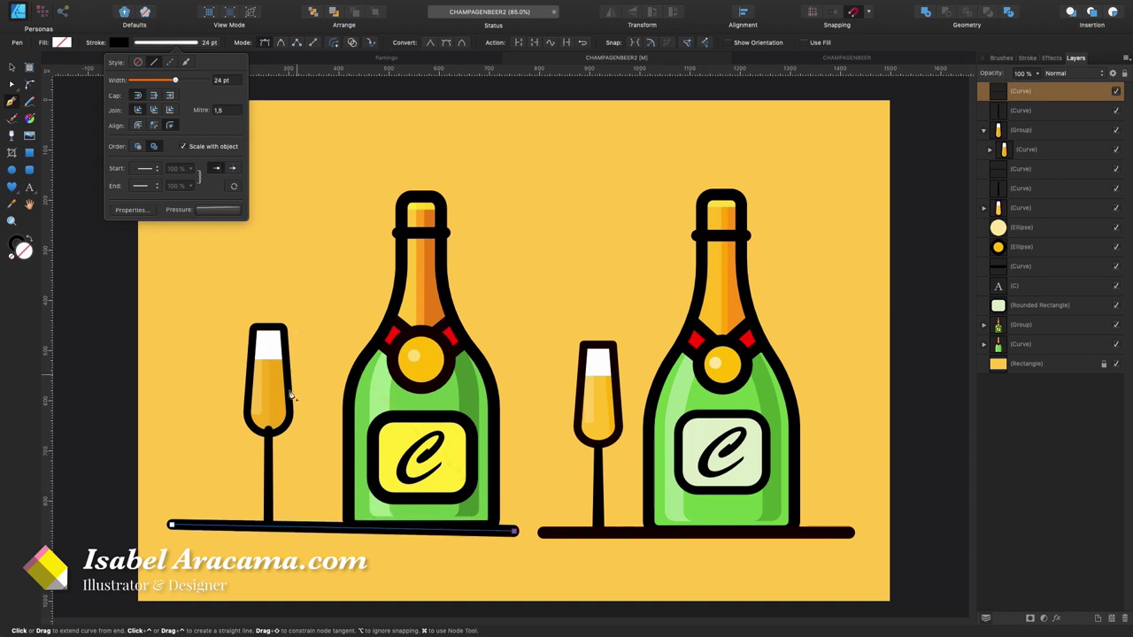
- Move the glass group up in the Layers stacking order
left_click(13, 86)
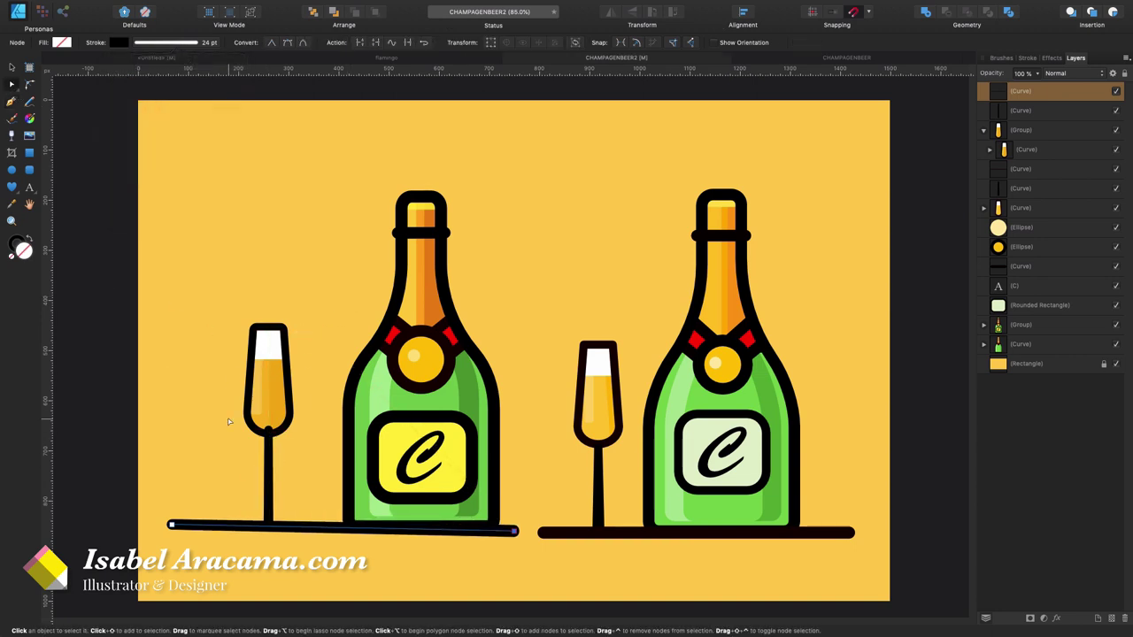
left_click(285, 401)
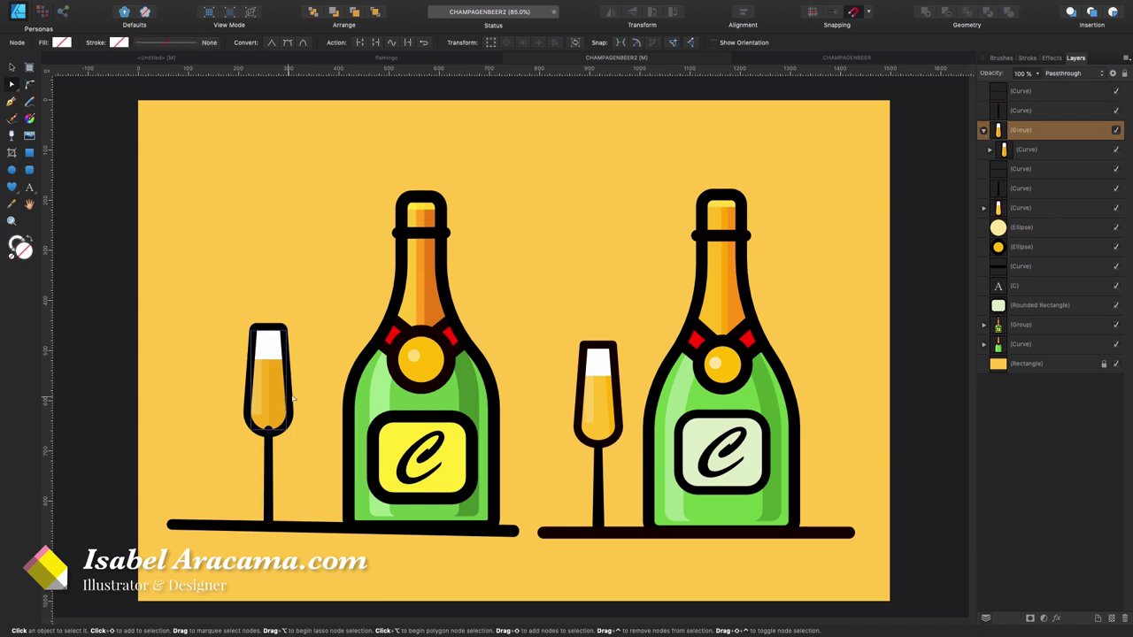
left_click_drag(991, 137, 995, 100)
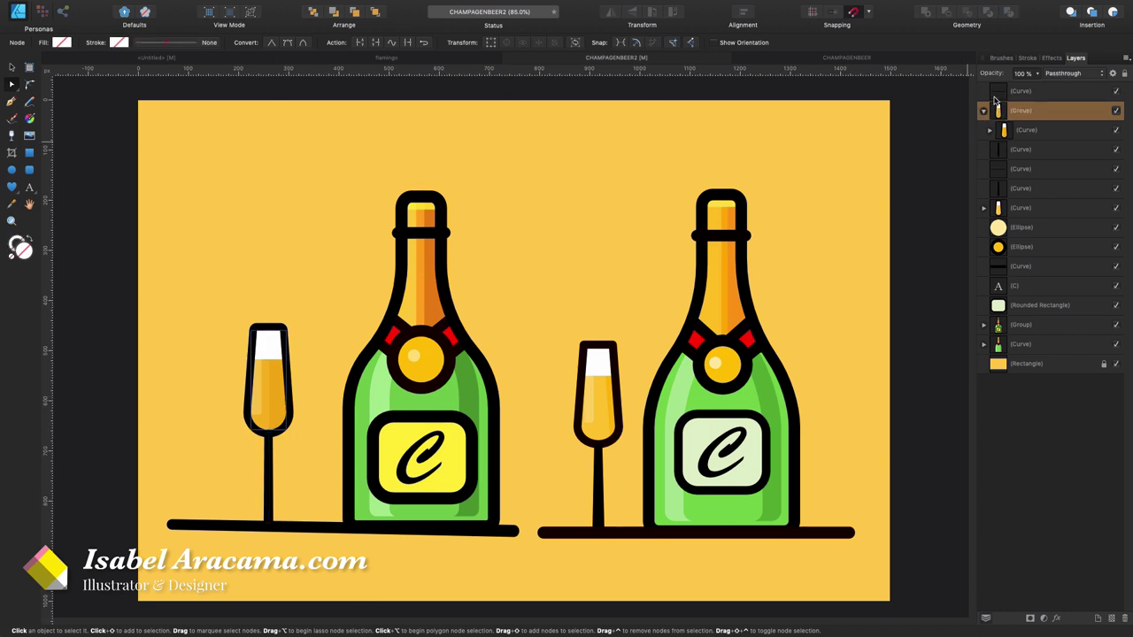
left_click(284, 280)
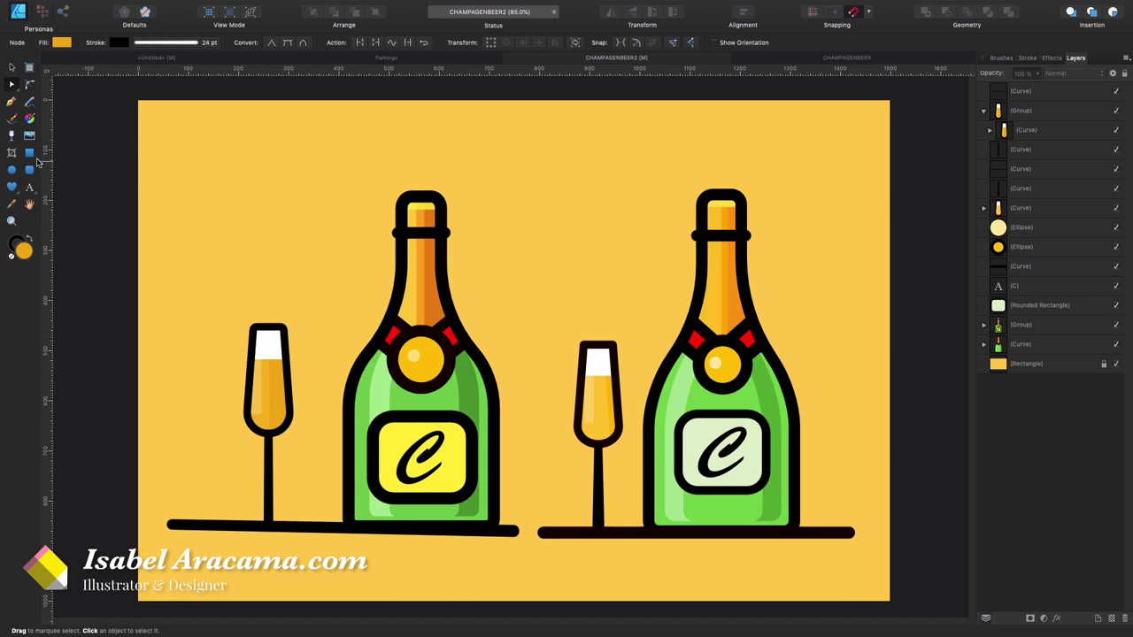
- Draw a small ellipse above the left glass and reset its stroke pressure to uniform
left_click(11, 169)
left_click_drag(246, 221, 288, 253)
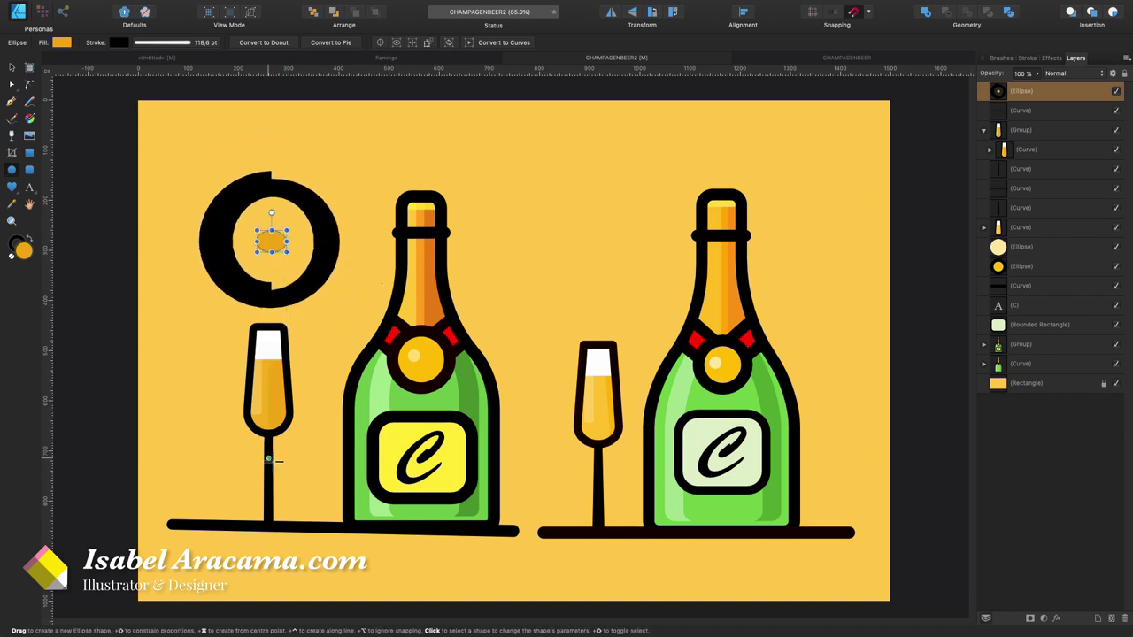
left_click(150, 44)
left_click(204, 211)
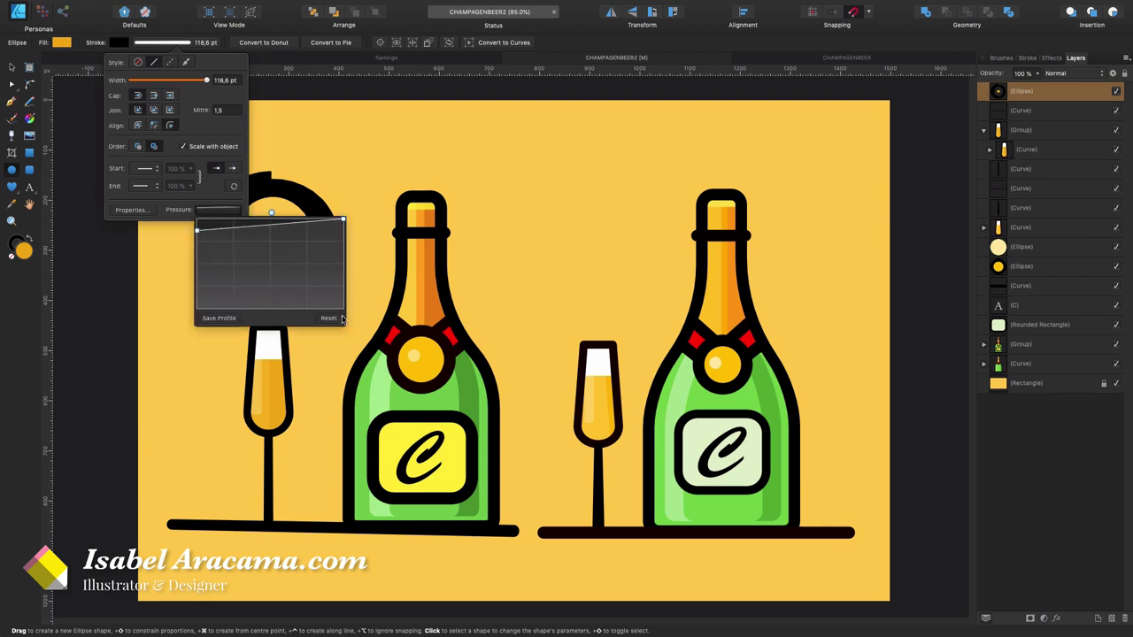
left_click(326, 320)
left_click(12, 68)
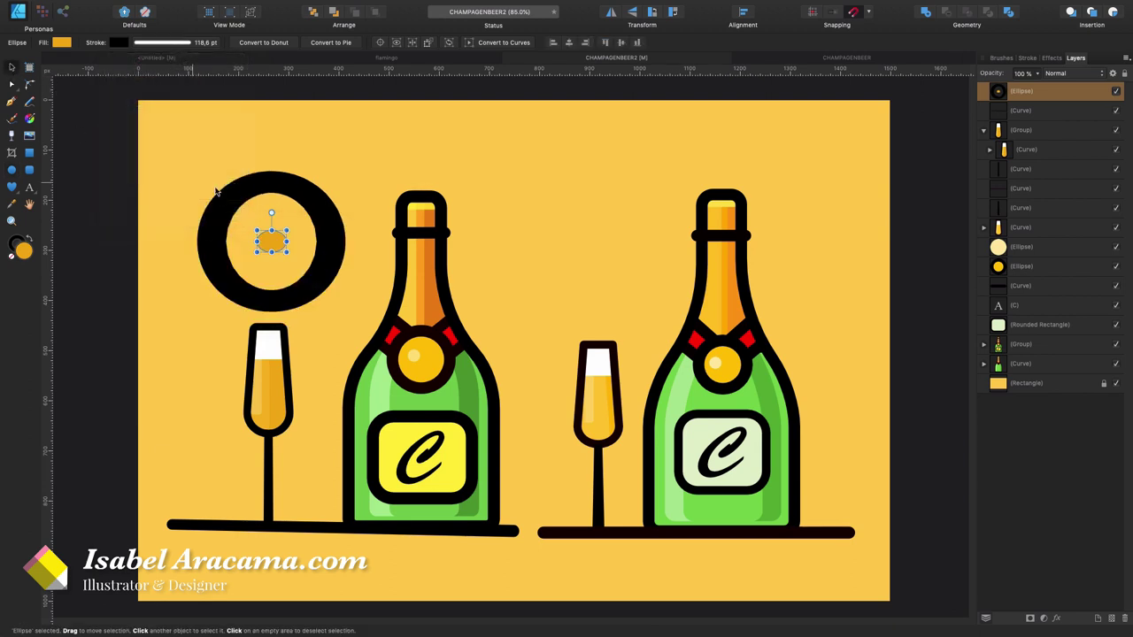
- Set the ellipse's stroke to None and narrow it into a slim bubble
left_click(118, 42)
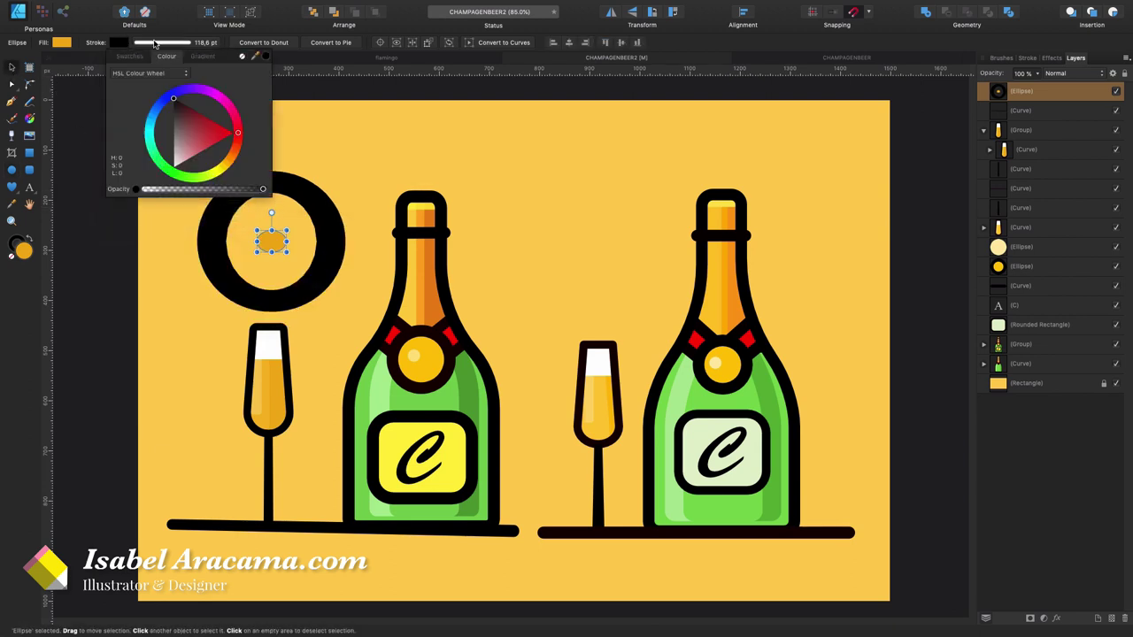
left_click(242, 56)
left_click_drag(283, 240, 311, 354)
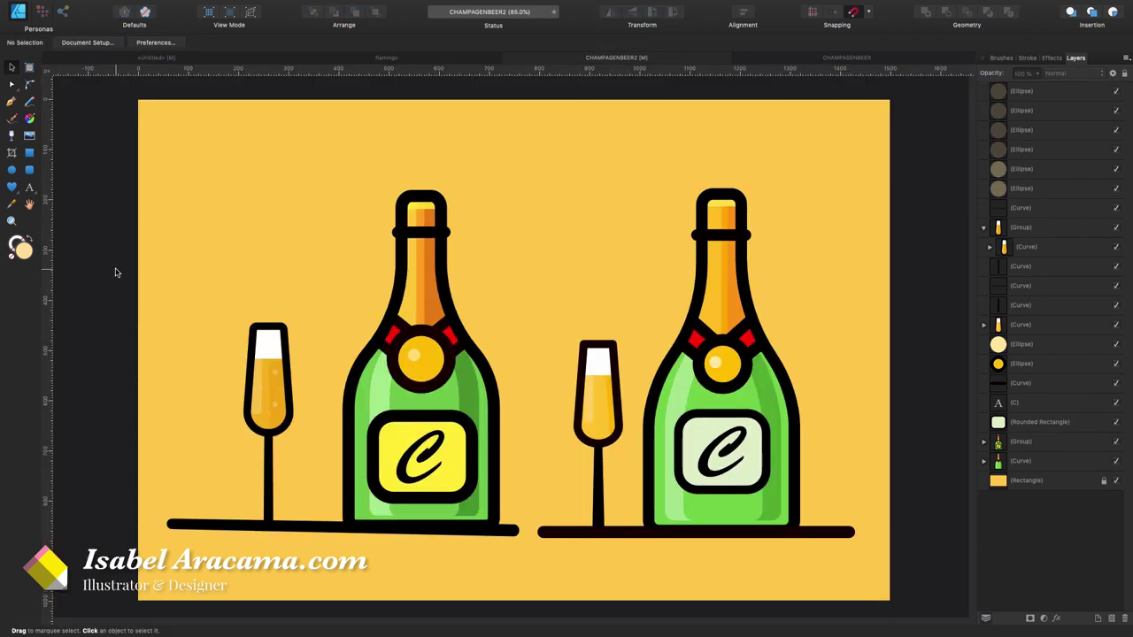
- Level the left floor line so it matches the right pair's base line
left_click(461, 531)
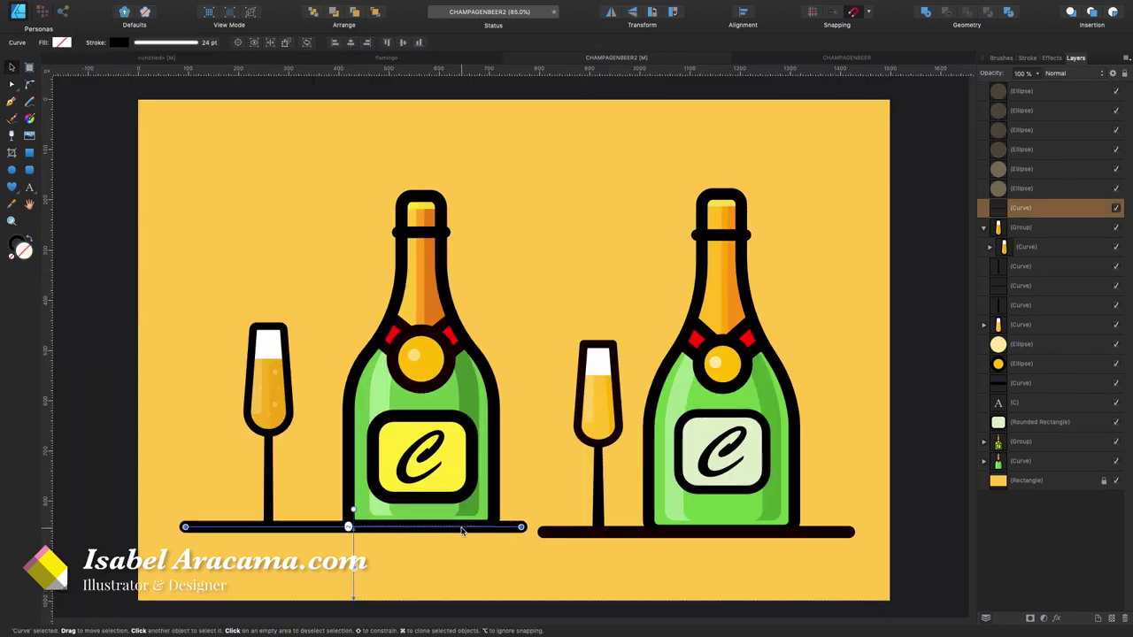
left_click(542, 570)
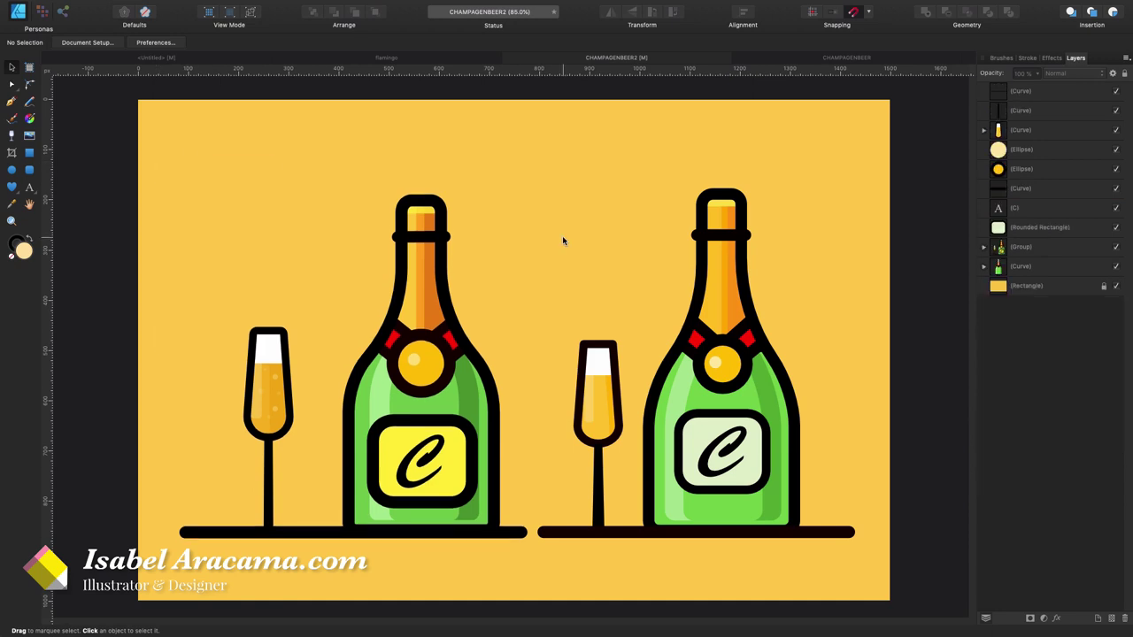